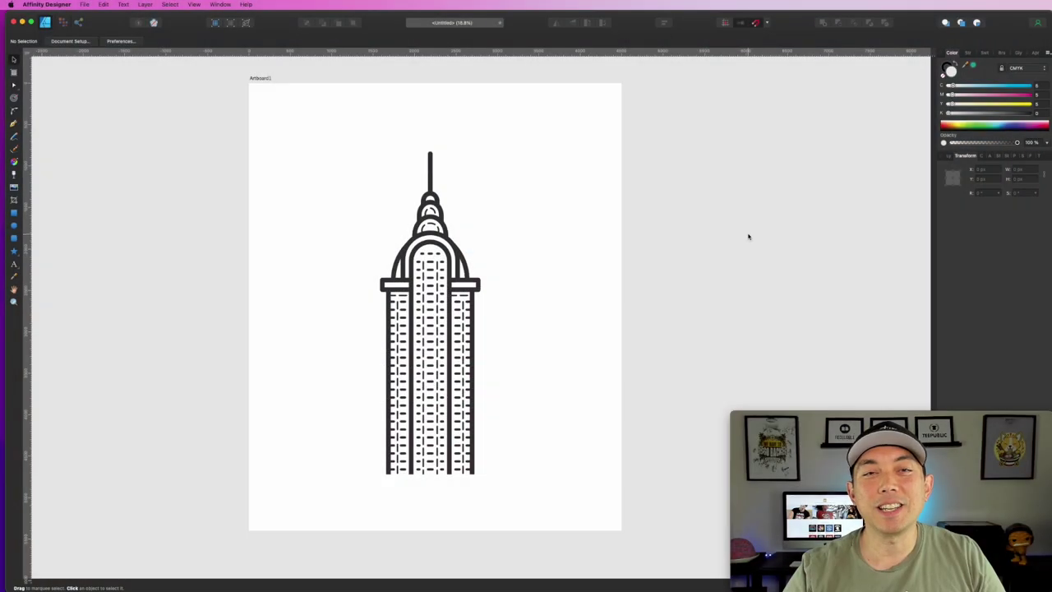
- Inspect the artboard and bring up the document's layer list showing the building group
left_click(256, 79)
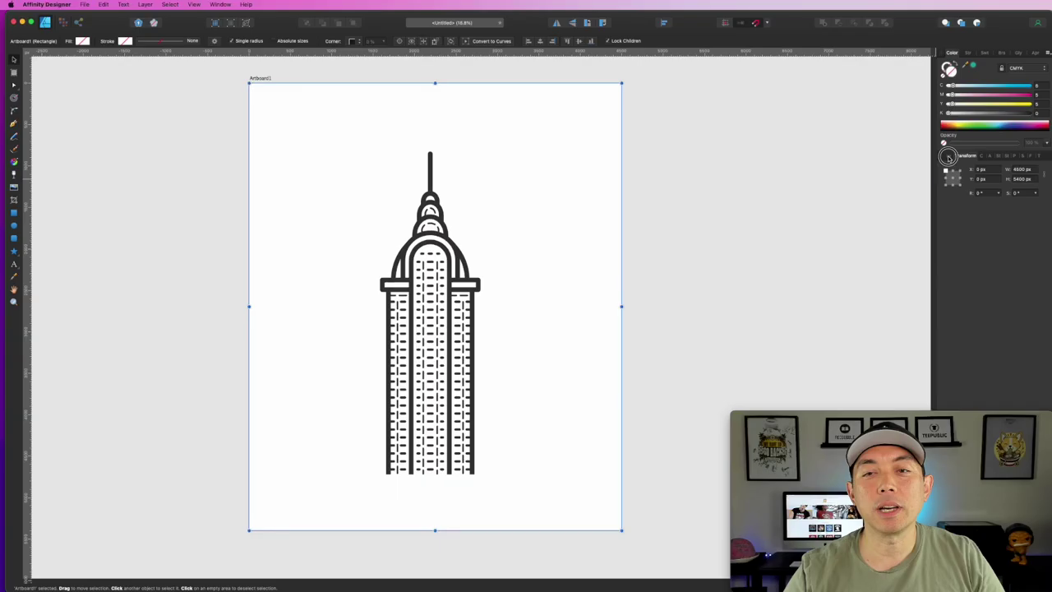
left_click(527, 168)
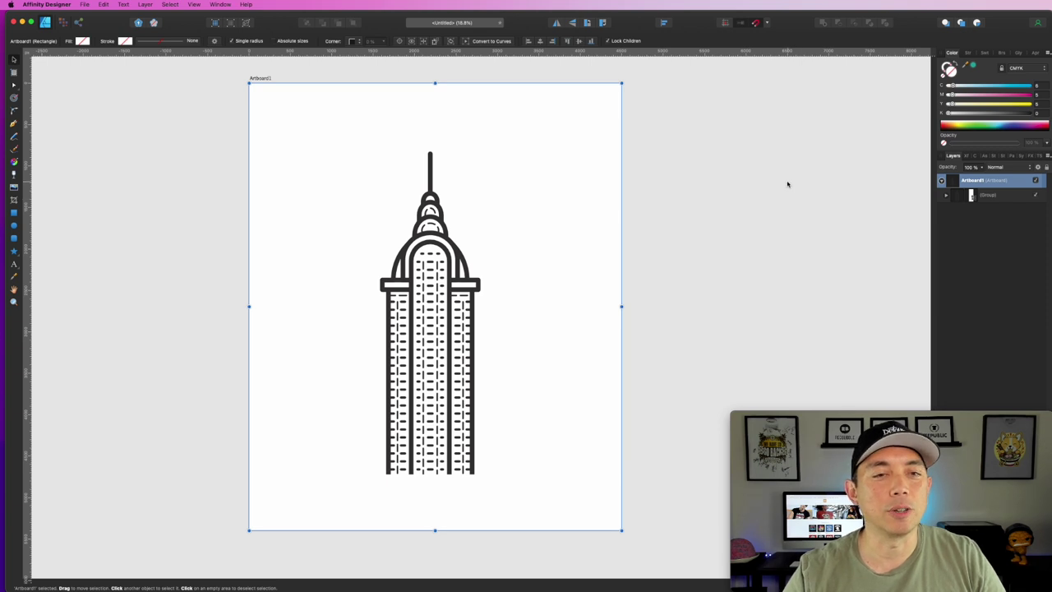
left_click(788, 182)
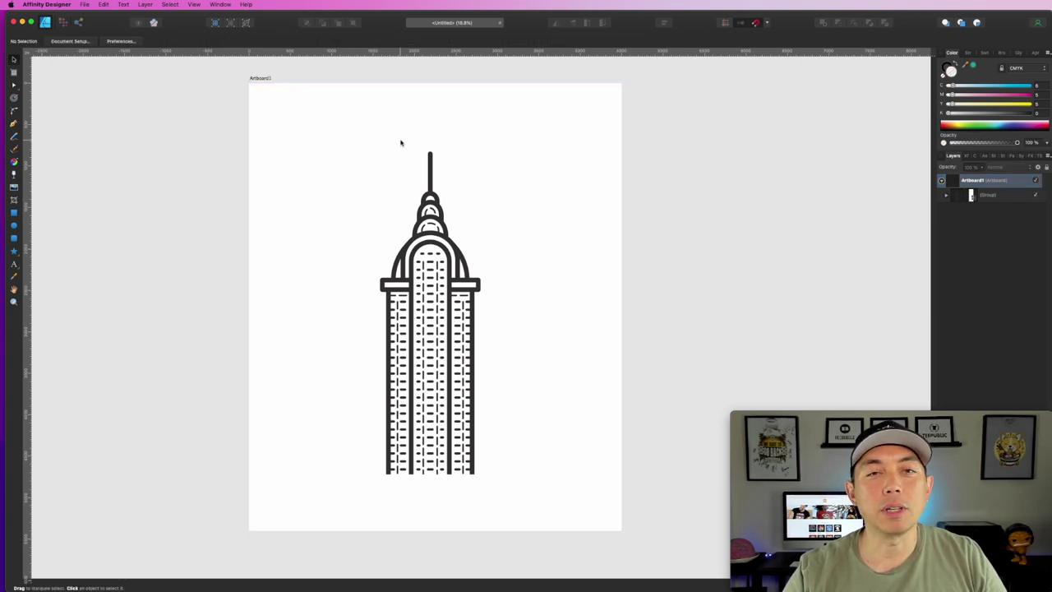
left_click(452, 243)
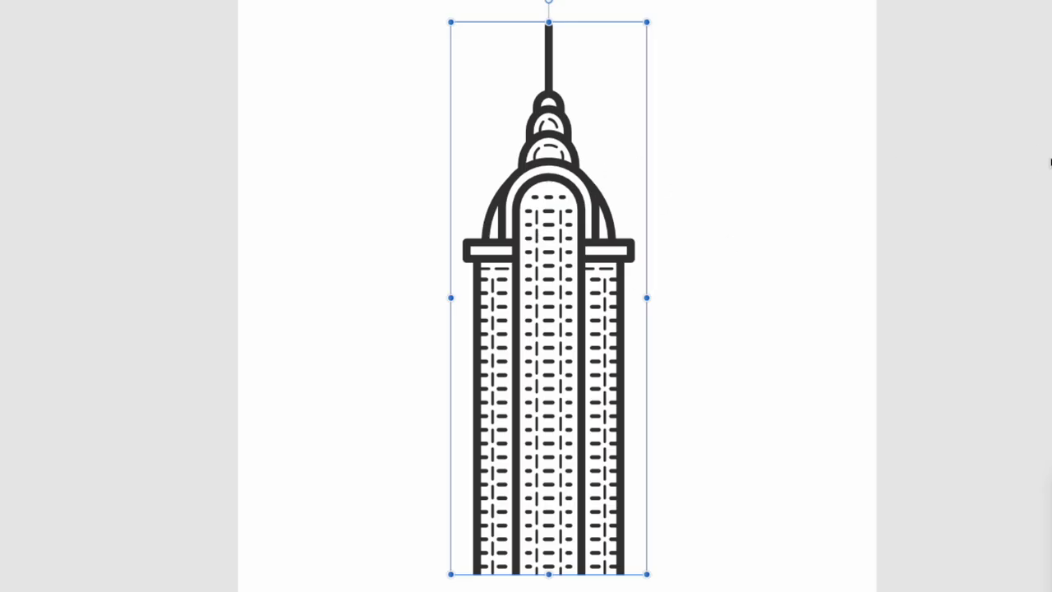
left_click(1050, 164)
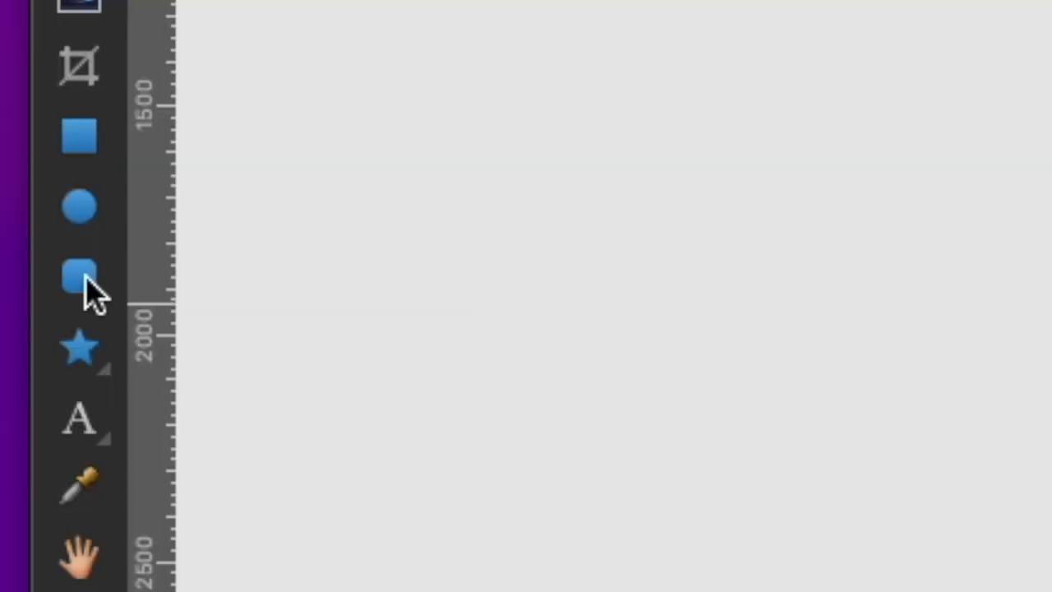
- Draw a tall rounded rectangle around the building with the Rounded Rectangle tool and send it behind the building artwork
left_click(15, 240)
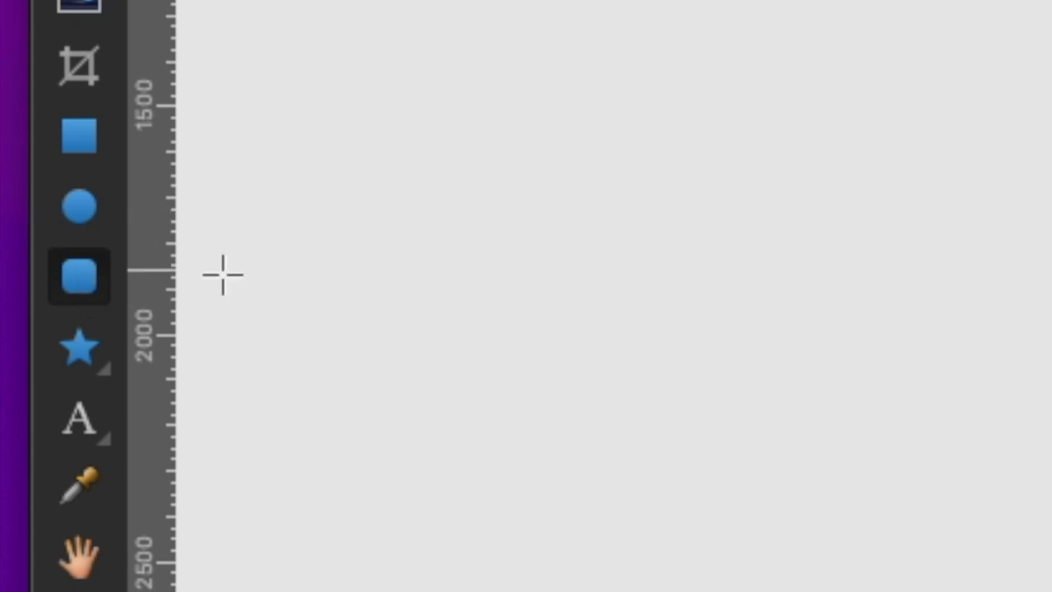
left_click_drag(323, 146, 544, 523)
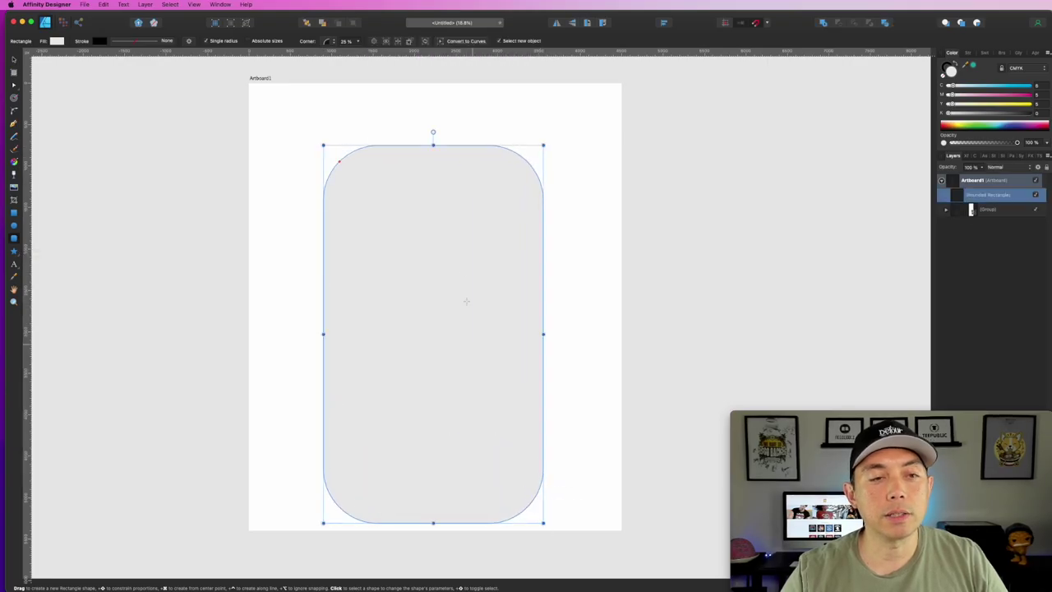
left_click(306, 22)
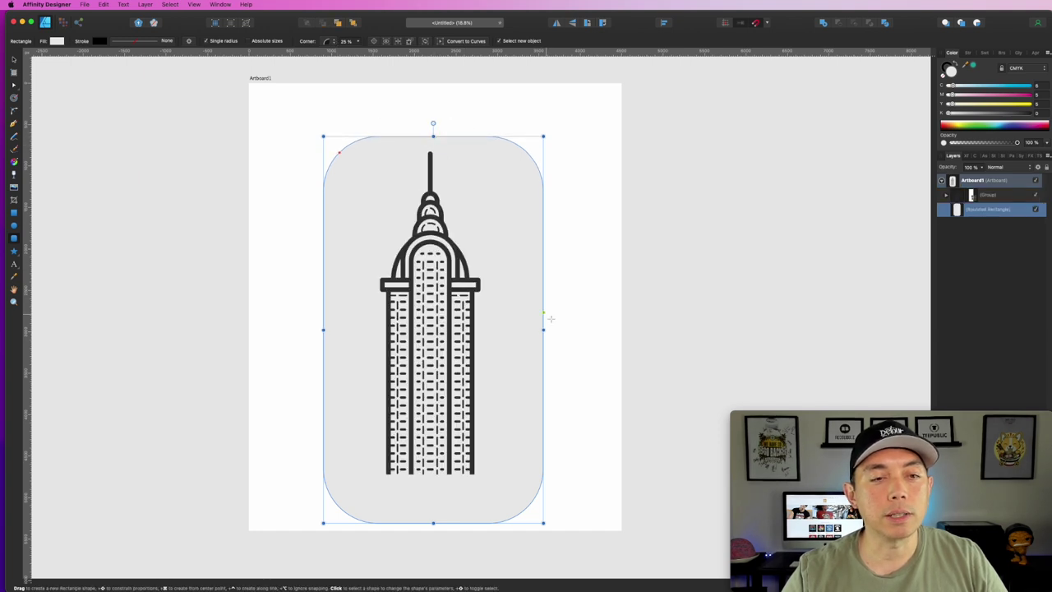
- Center the building group and the rounded rectangle horizontally on the artboard, one after the other
key("v")
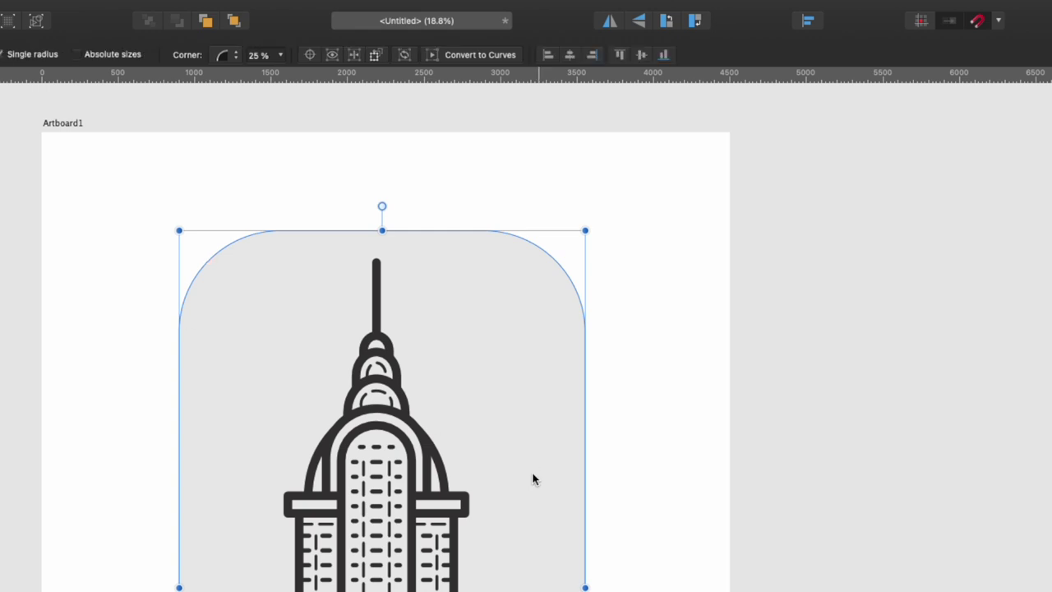
left_click(389, 467)
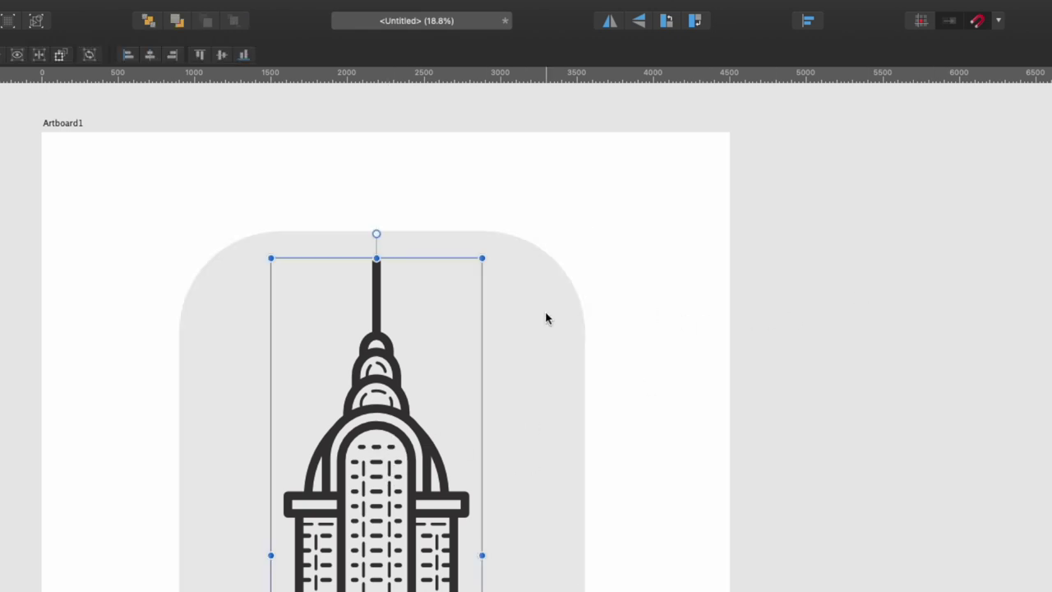
left_click(808, 21)
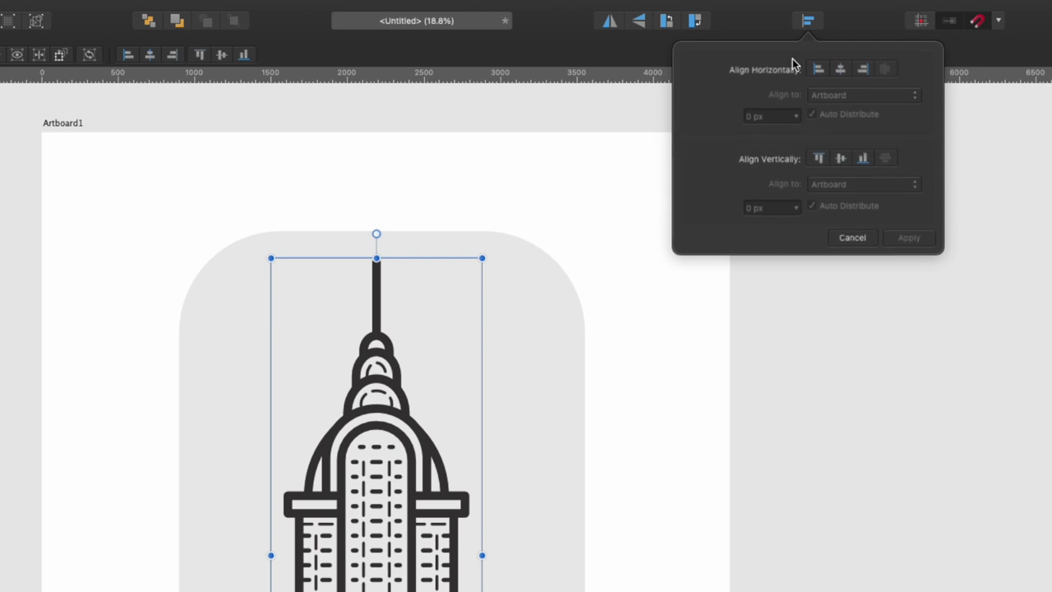
left_click(839, 69)
left_click(543, 321)
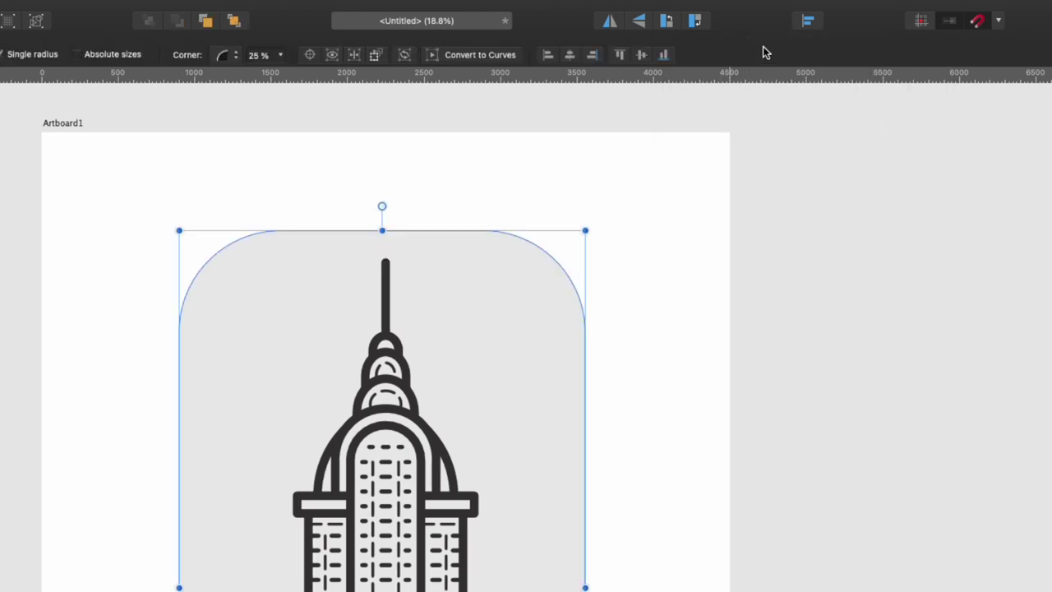
left_click(810, 23)
left_click(843, 71)
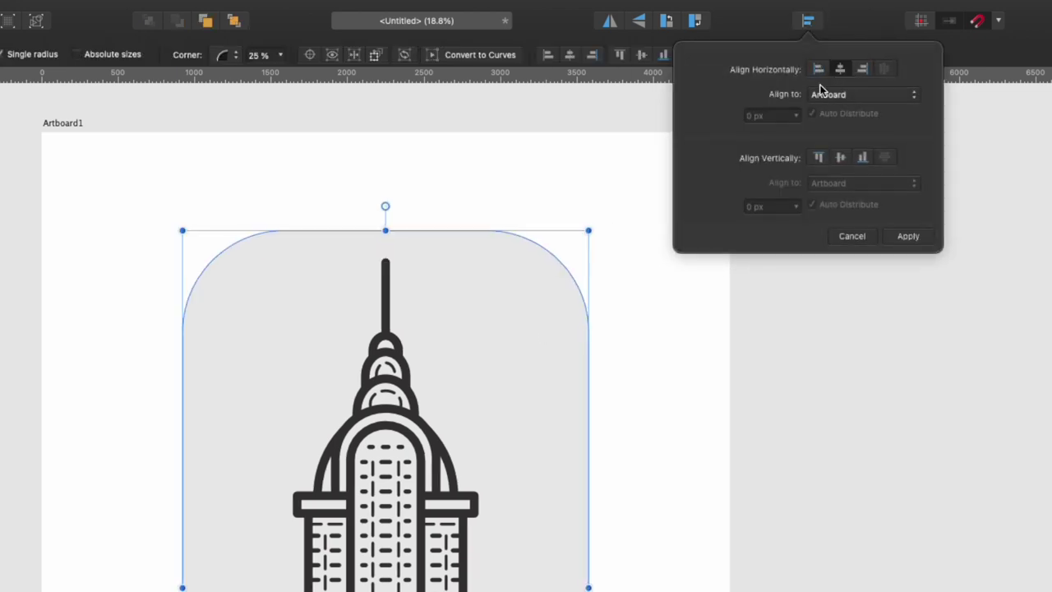
left_click(917, 347)
left_click(306, 239)
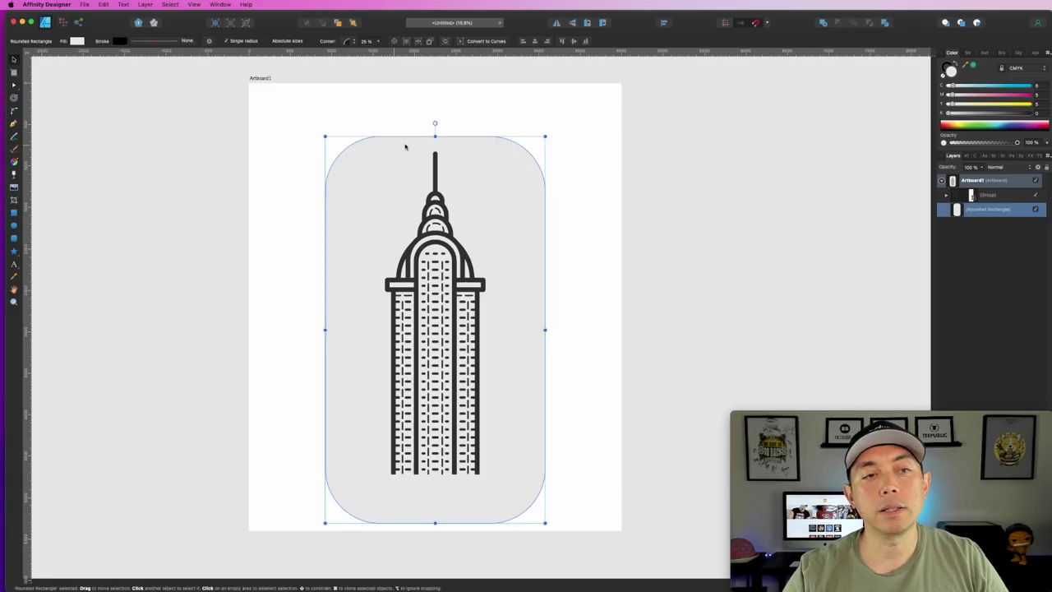
- Increase the rounded rectangle's corner radius to 53 % so its top forms a full arch
left_click(376, 41)
left_click_drag(377, 52, 384, 52)
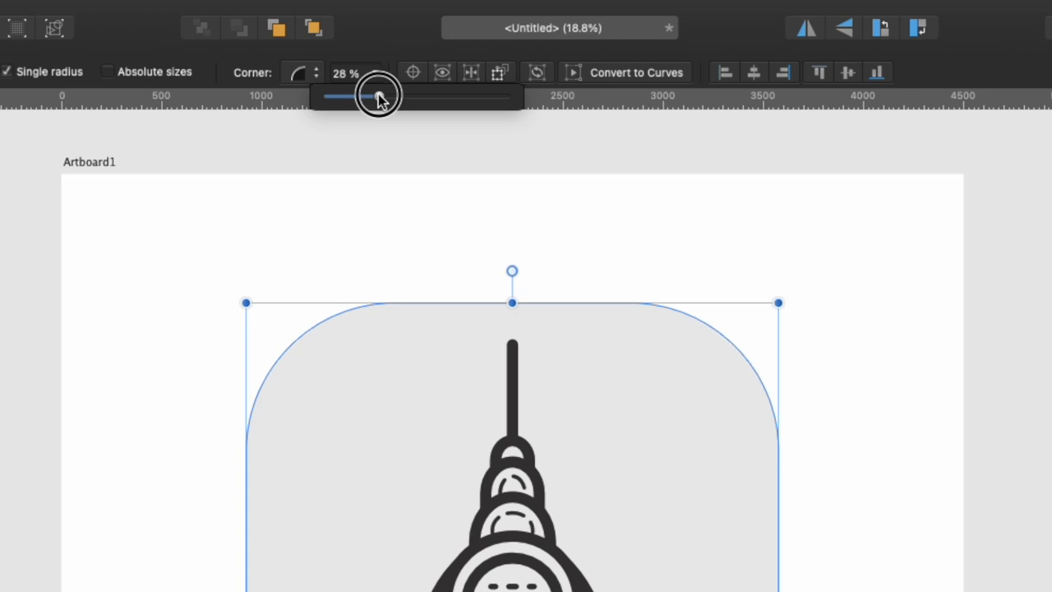
left_click_drag(392, 99, 422, 106)
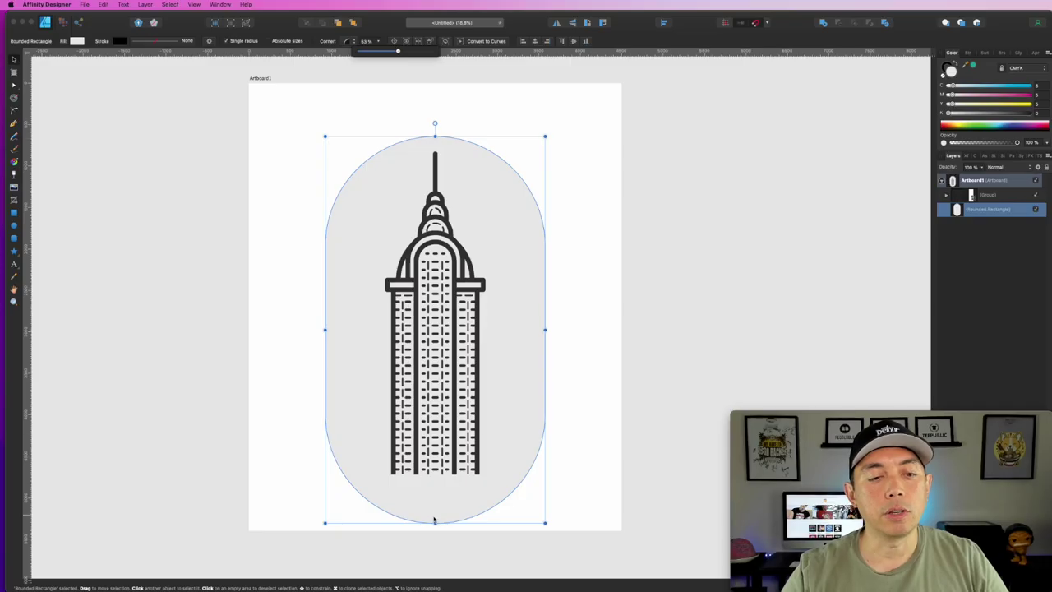
- Stretch the arched shape downward so its rounded lower end extends past the artboard's bottom edge, and deselect it
left_click_drag(434, 522, 435, 472)
left_click_drag(438, 414, 438, 414)
scroll(573, 354, "up", 5)
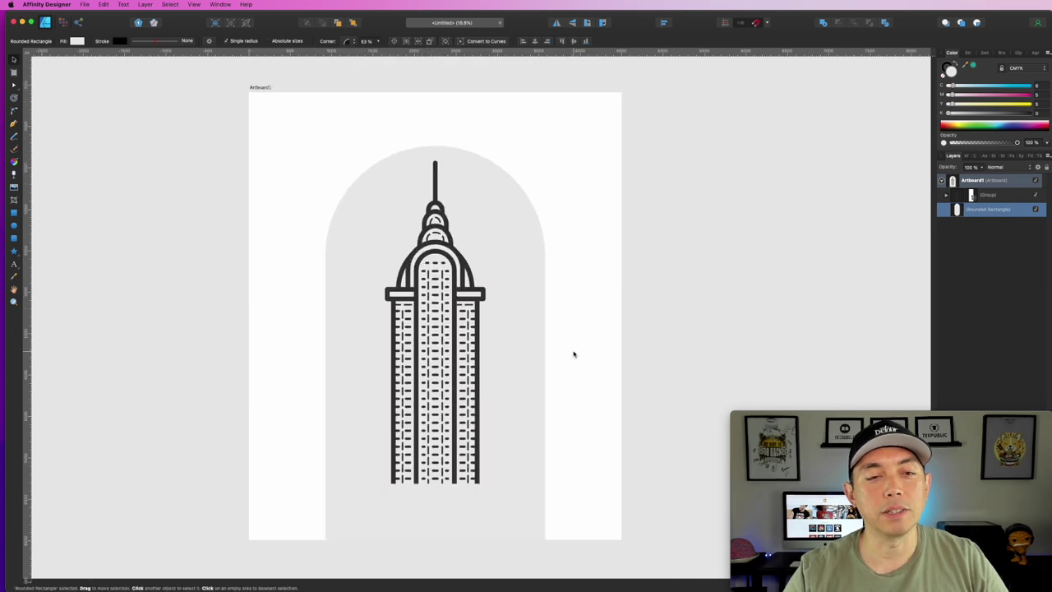
left_click(584, 146)
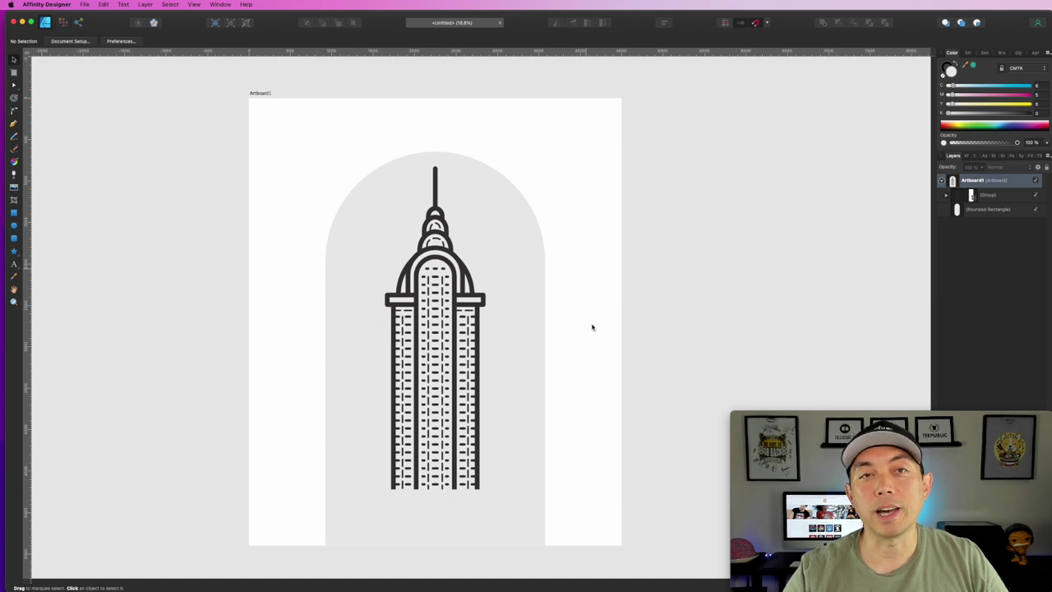
- Turn the arched shape's outline into a text path with the Artistic Text tool
left_click(362, 221)
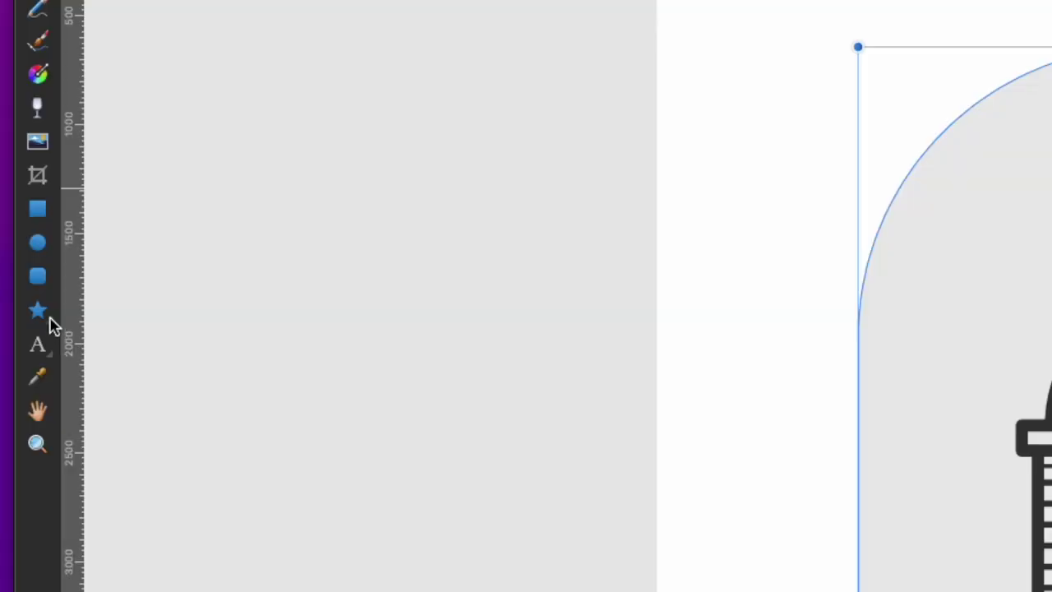
left_click(38, 353)
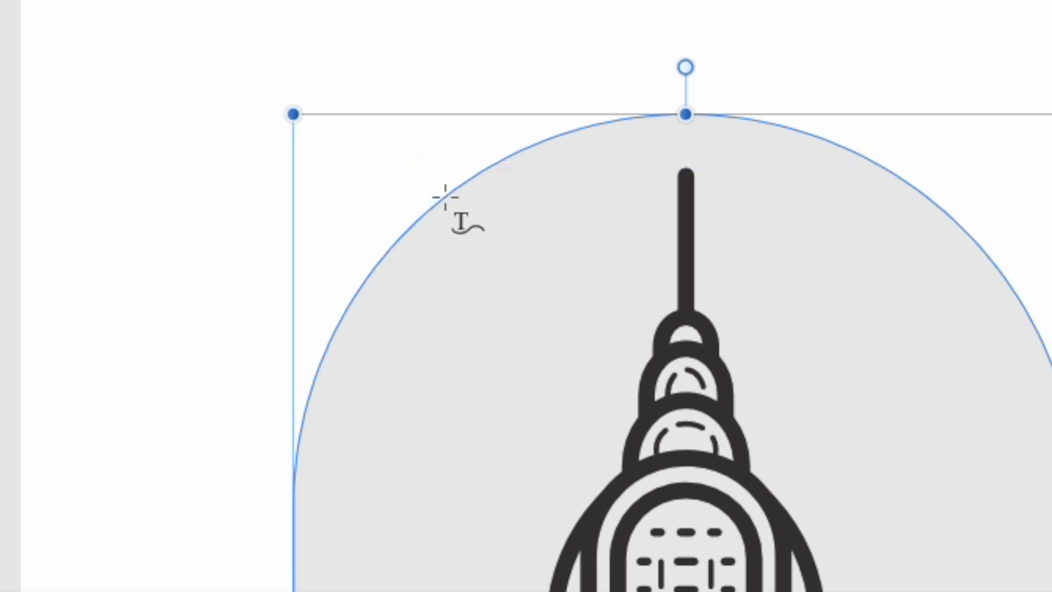
left_click(444, 196)
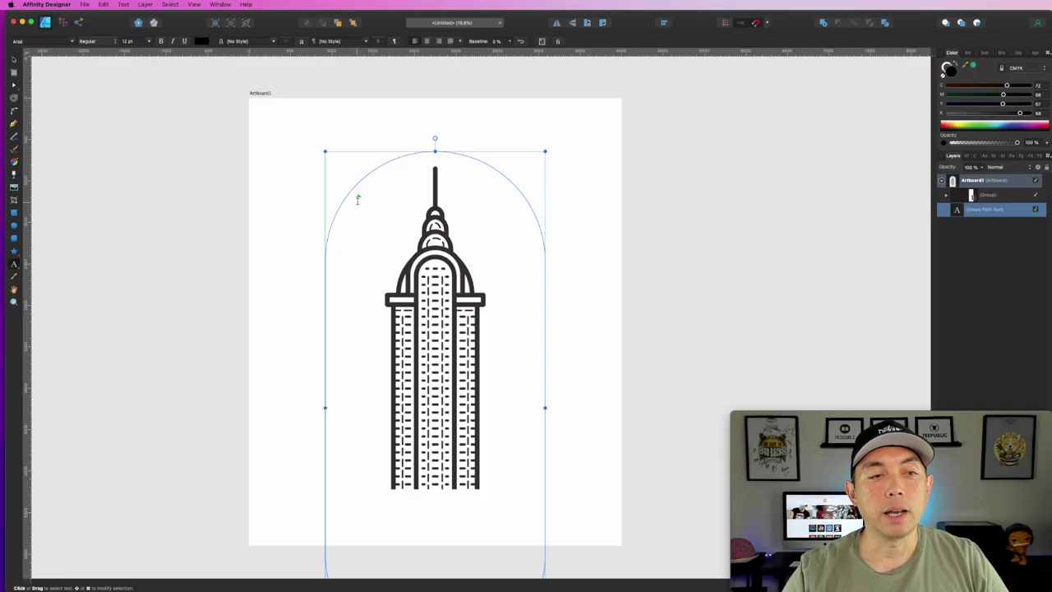
- Move the path text's start and end markers to the shape's left and right sides at the artboard's bottom edge
left_click_drag(359, 196, 347, 541)
scroll(535, 418, "down", 1)
scroll(535, 419, "down", 5)
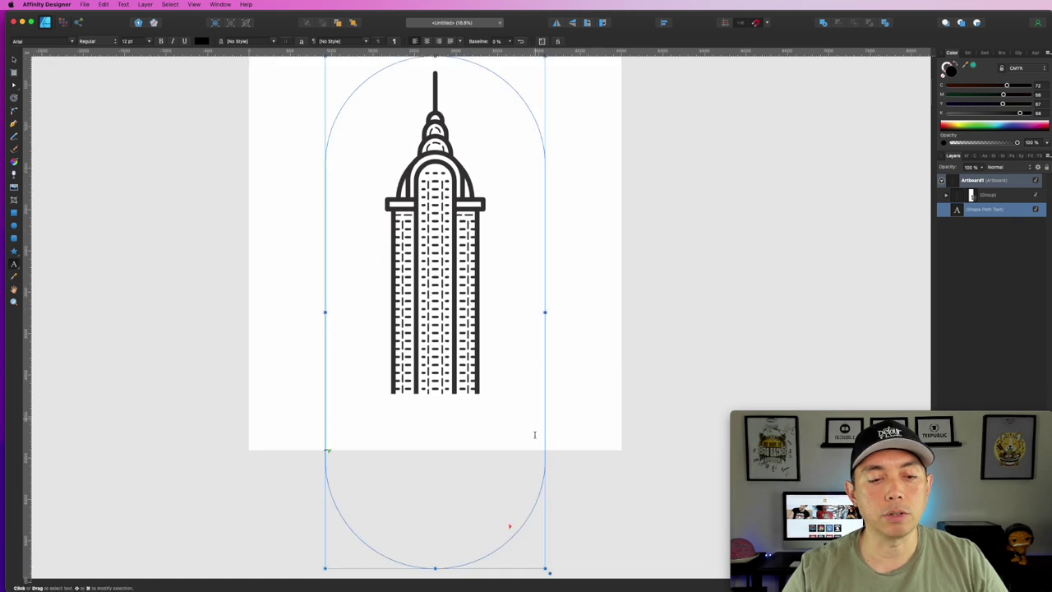
left_click_drag(509, 527, 562, 455)
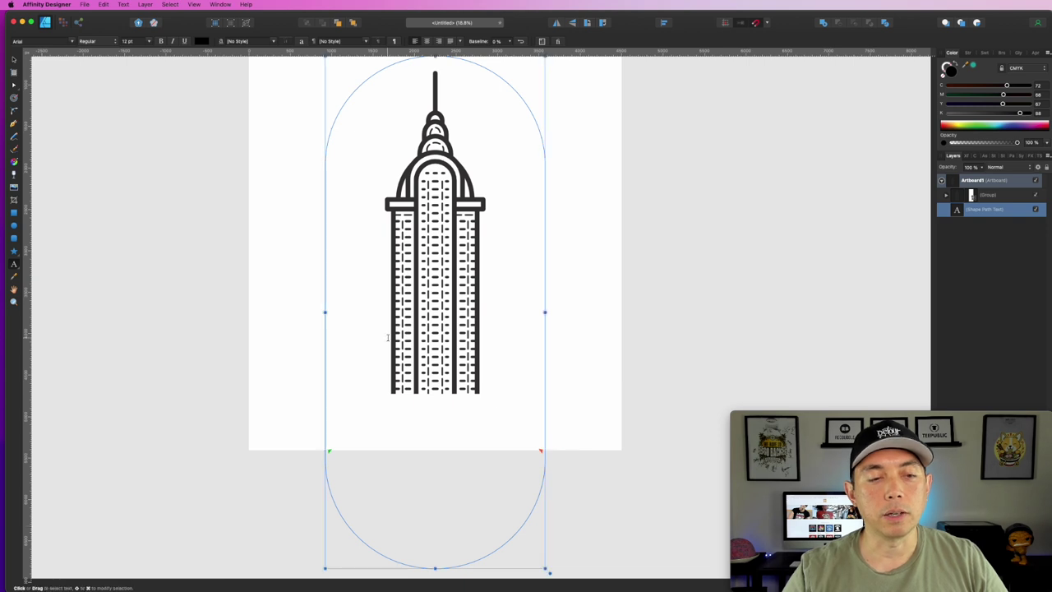
scroll(387, 335, "up", 4)
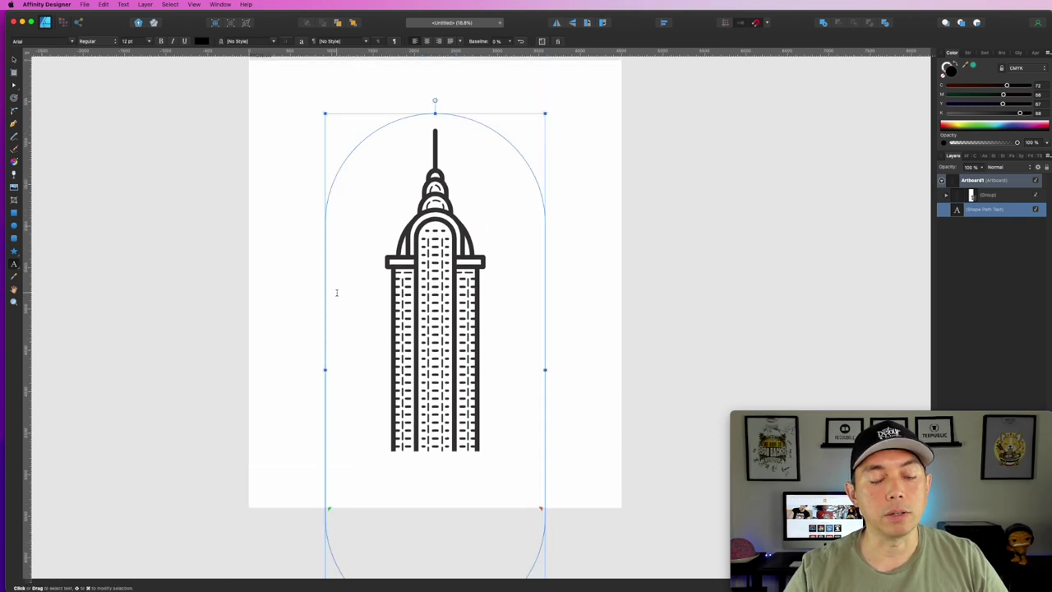
- Enter "the city that never sleeps - New York" as the text running along the arched path
type("this")
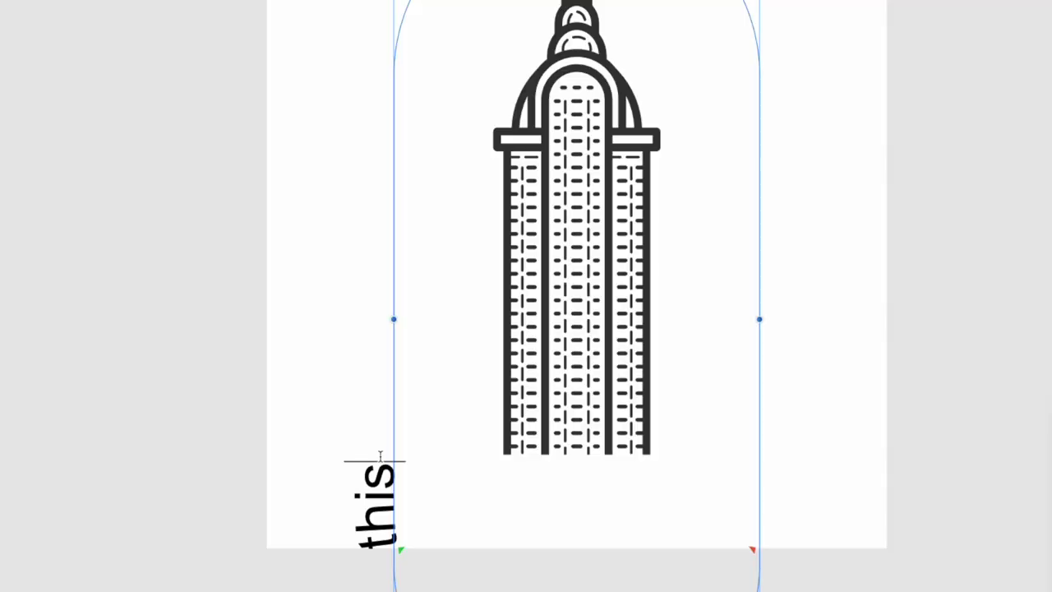
type(" city")
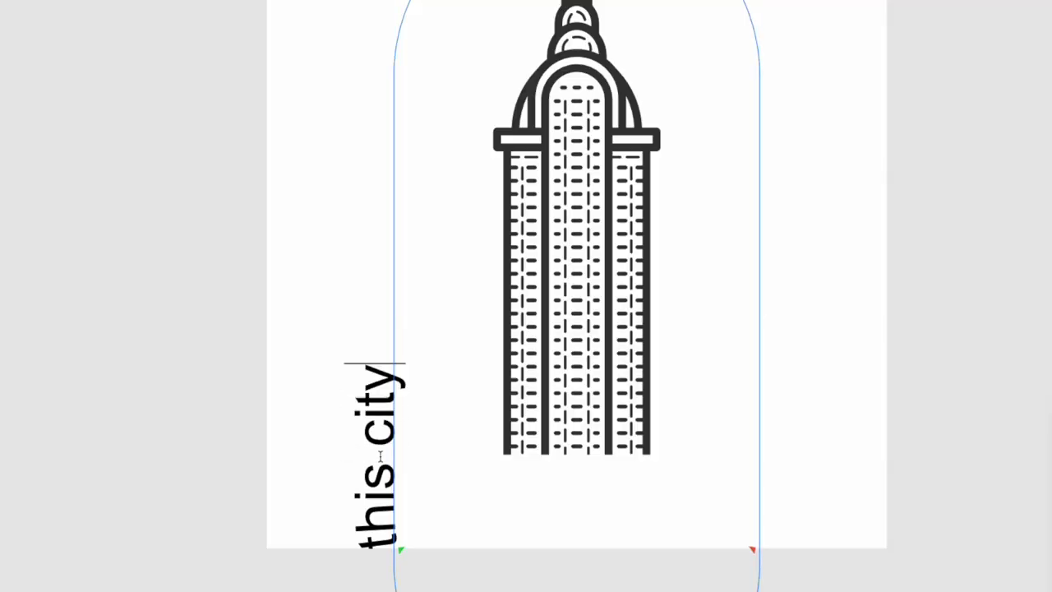
key("BackSpace")
key("BackSpace")
key("BackSpace")
key("BackSpace")
key("BackSpace")
key("BackSpace")
key("BackSpace")
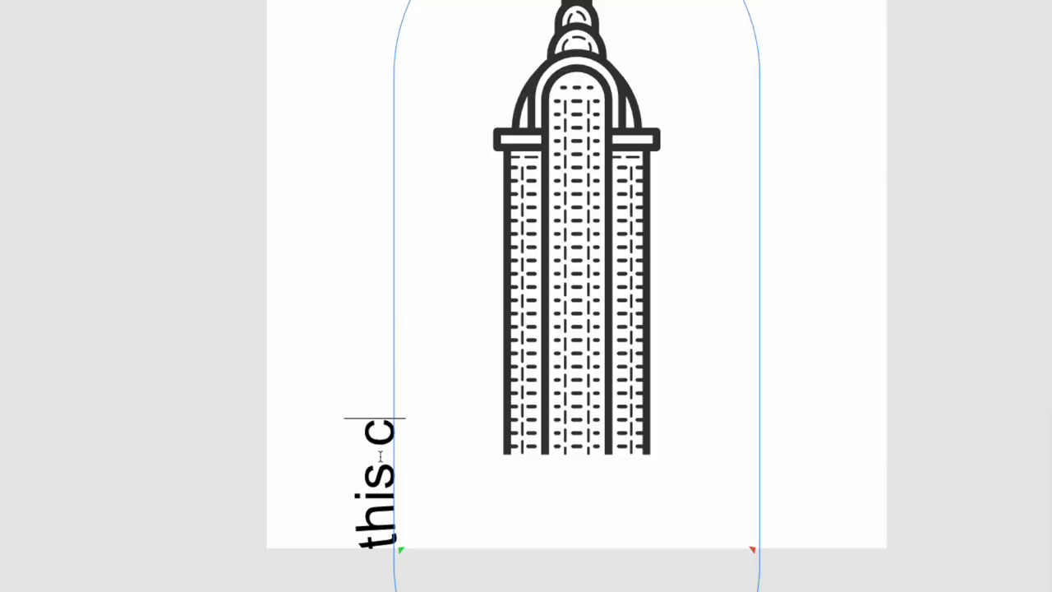
type("e")
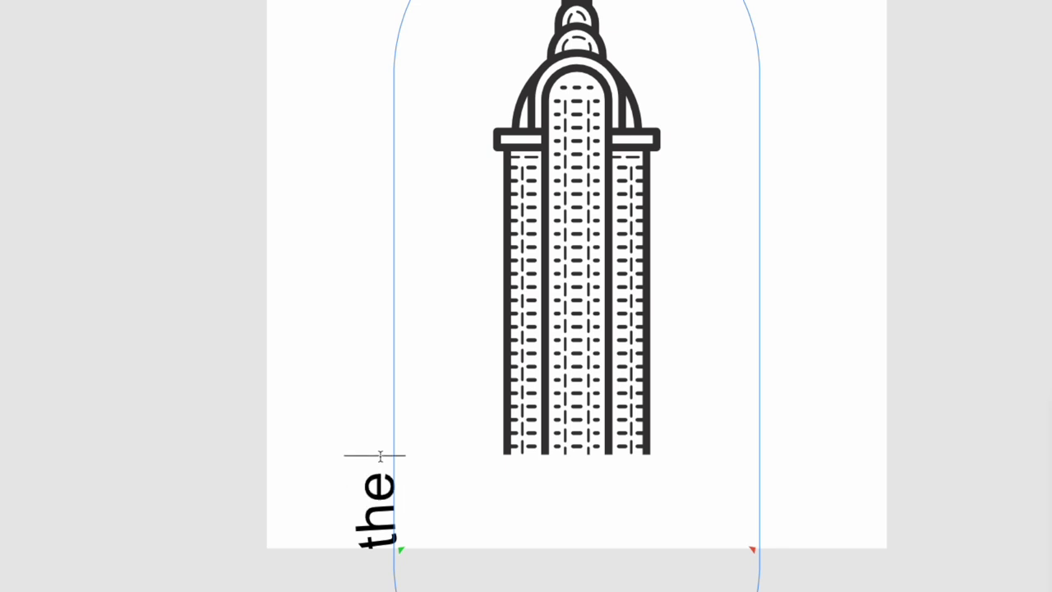
type(" city that neve")
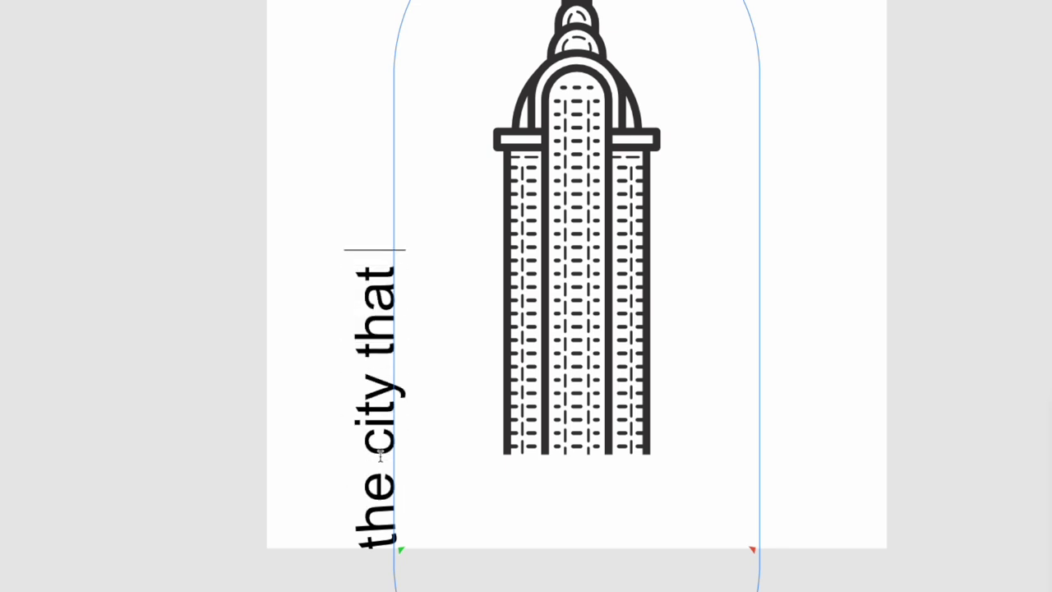
type("r s")
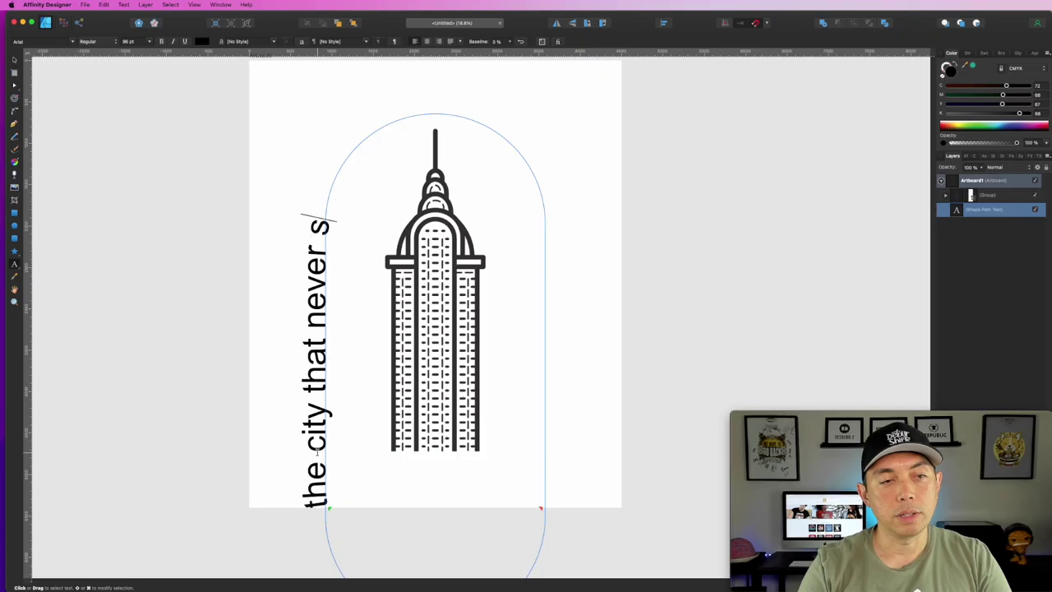
type("leep")
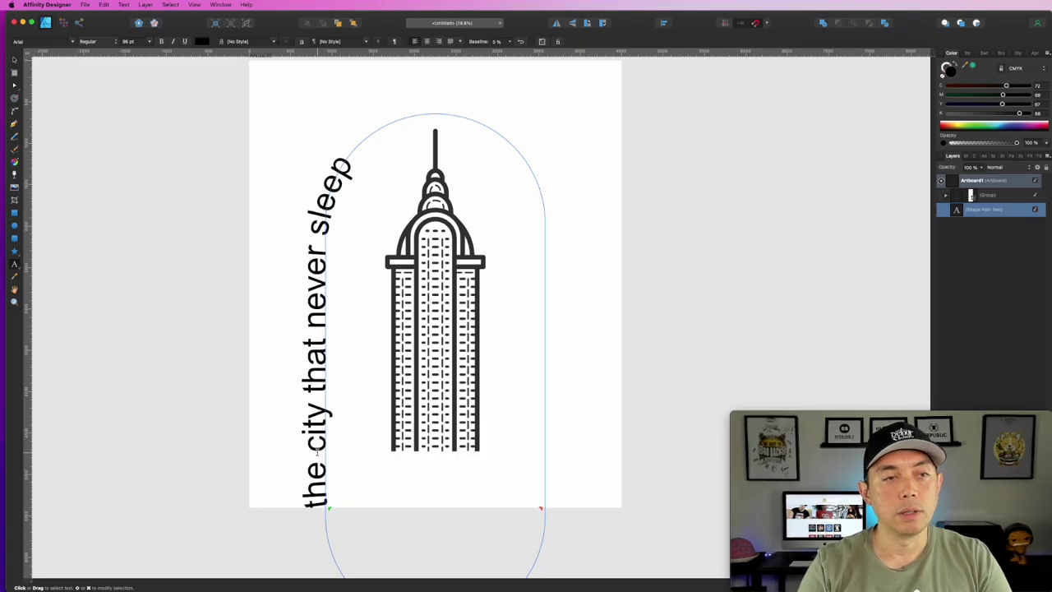
type("s")
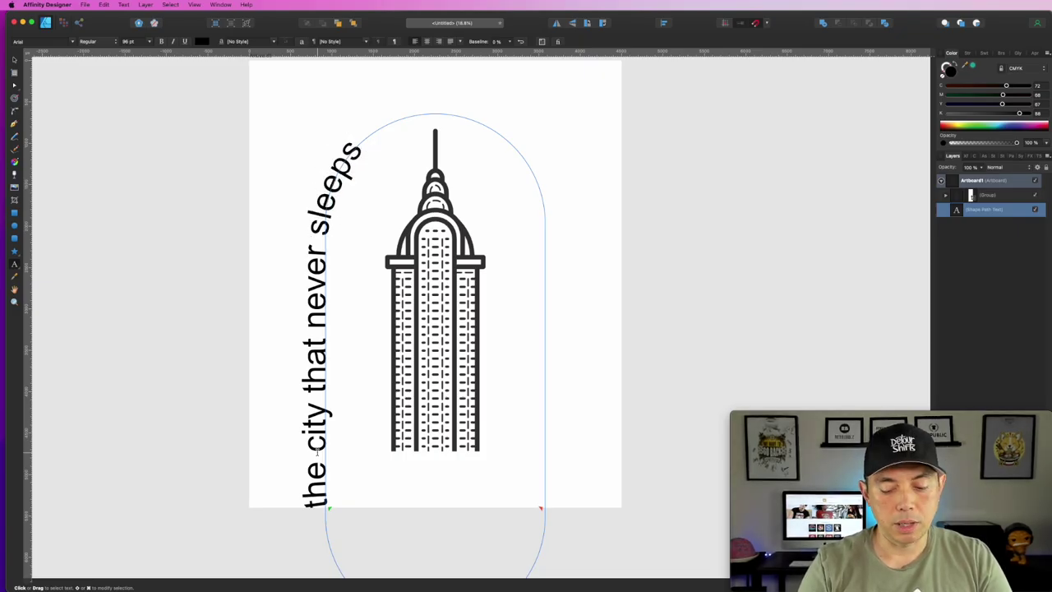
type(" - Ne")
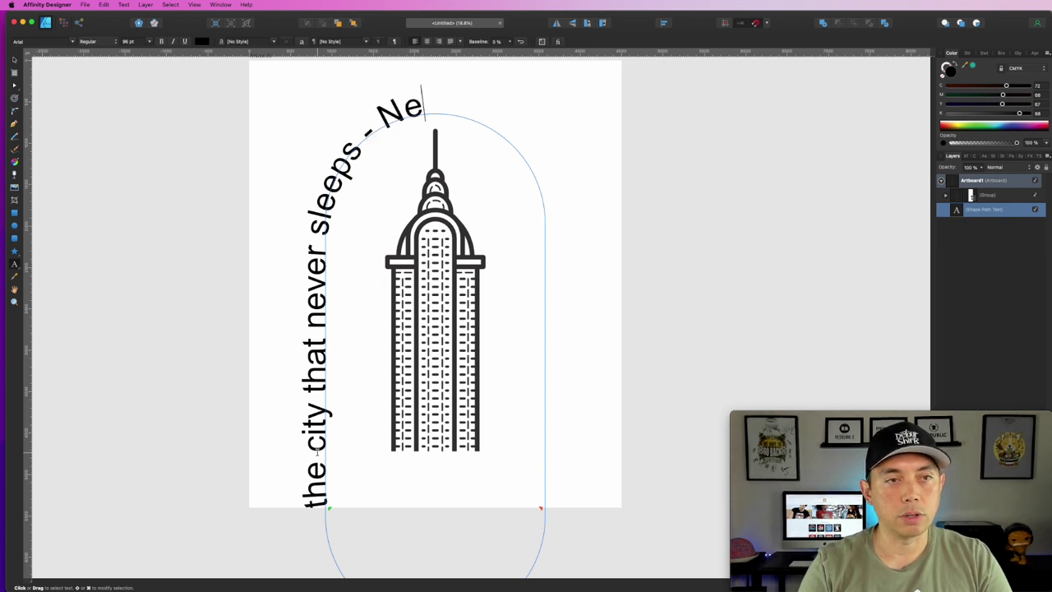
type("w ")
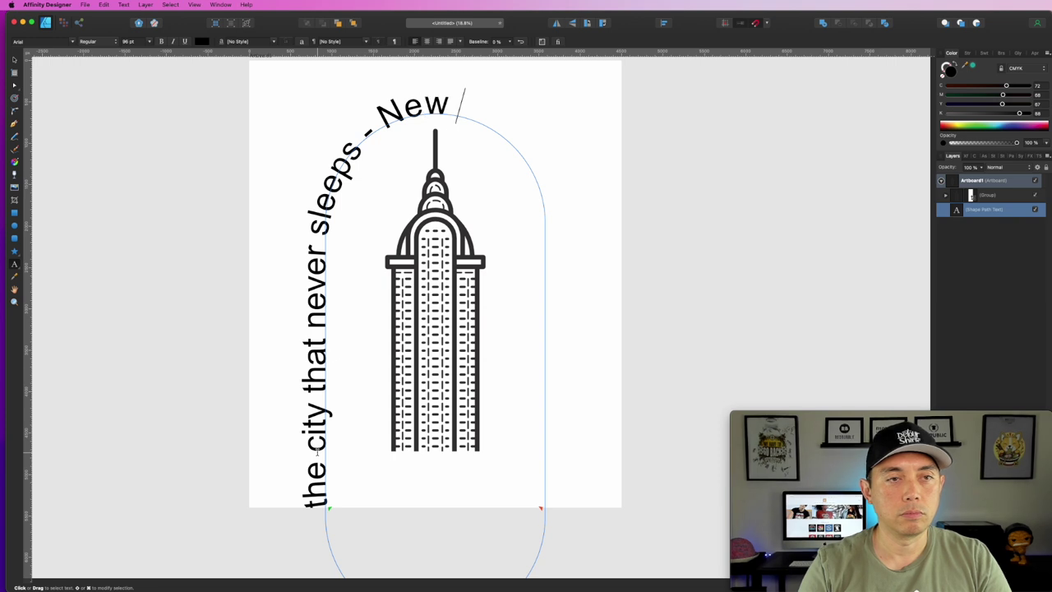
type("York")
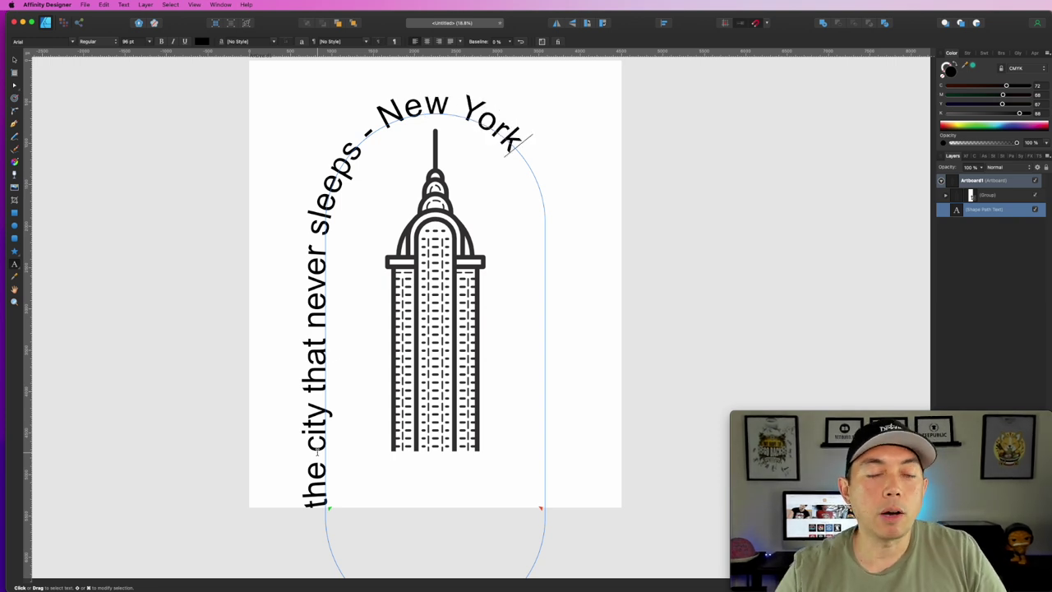
- Centre-align all of the arched path text and set its font to Brawls Typeface Rough
key("Escape")
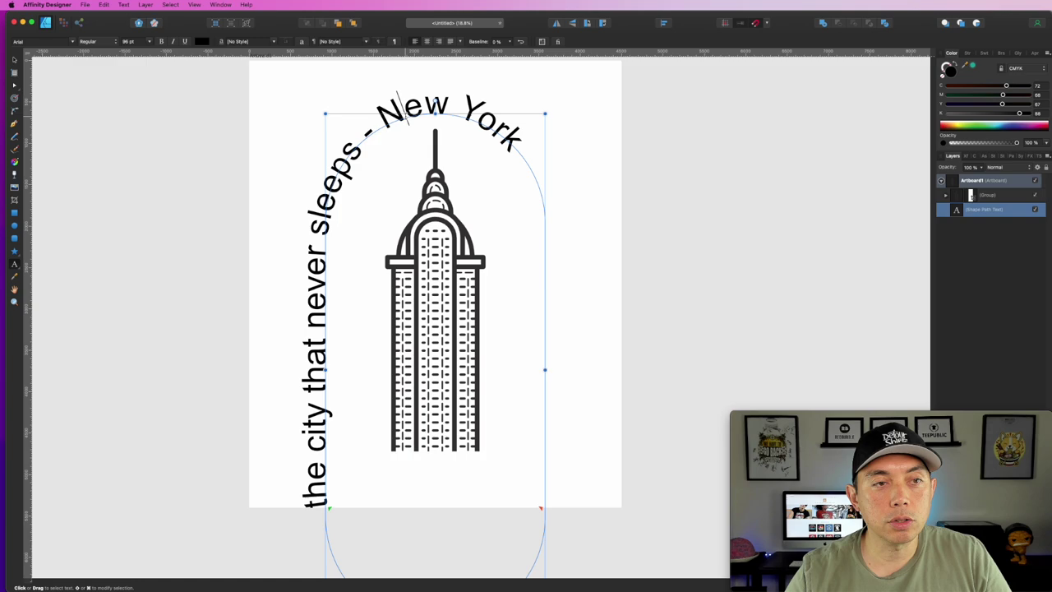
double_click(414, 109)
key("super+a")
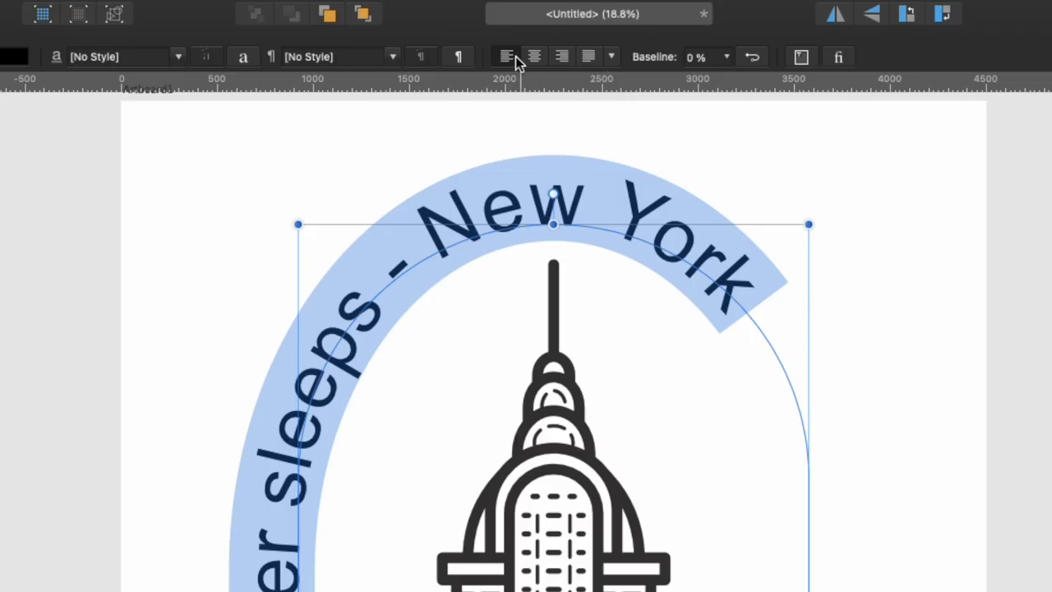
left_click(535, 56)
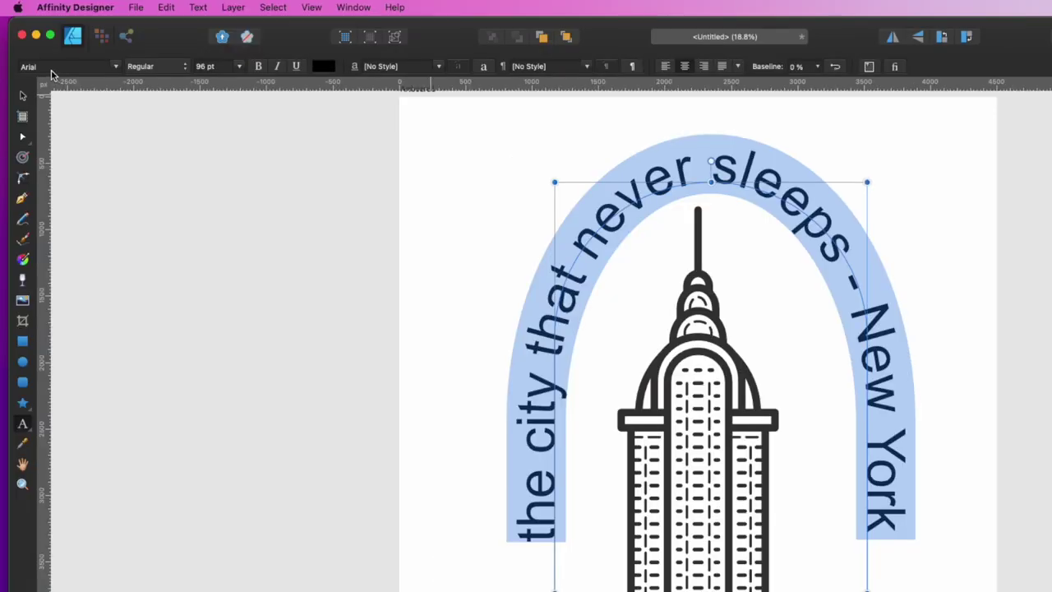
left_click(58, 66)
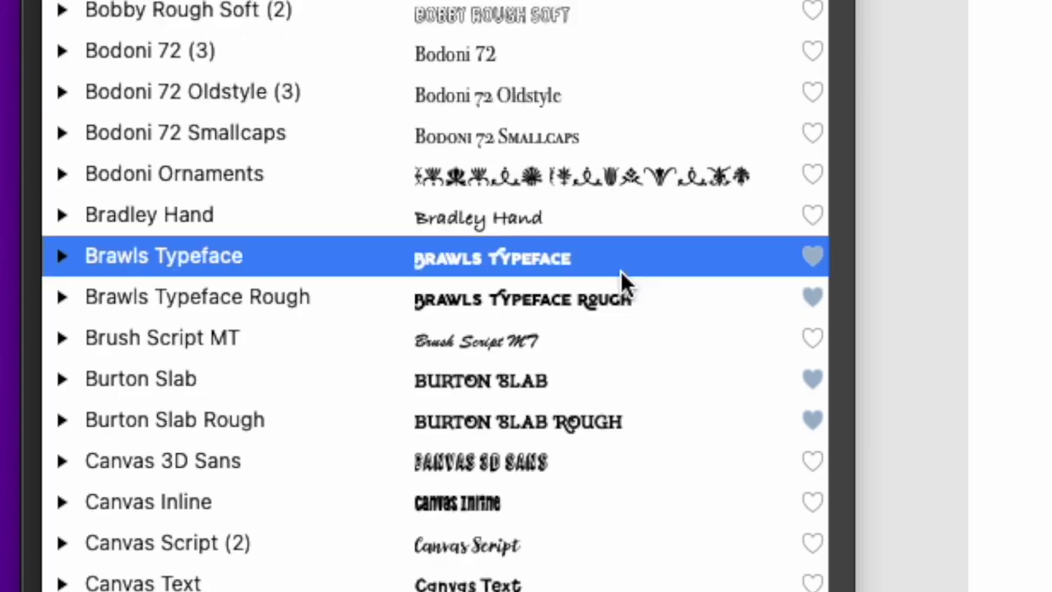
left_click(618, 303)
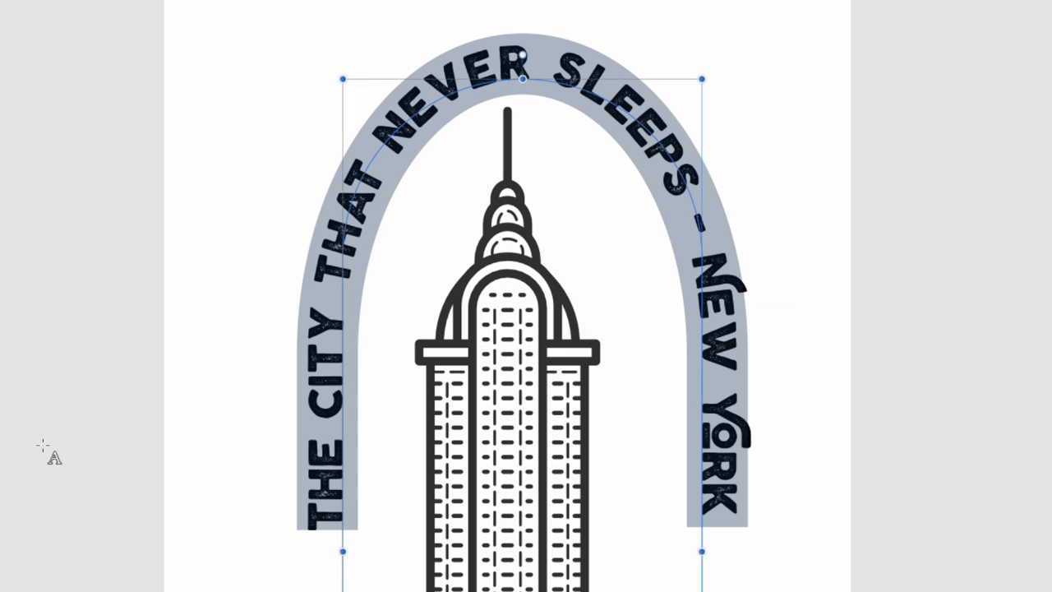
- Retype the decorative N and YO in "New York" as plain capital letters in the path text
left_click(732, 279)
key("BackSpace")
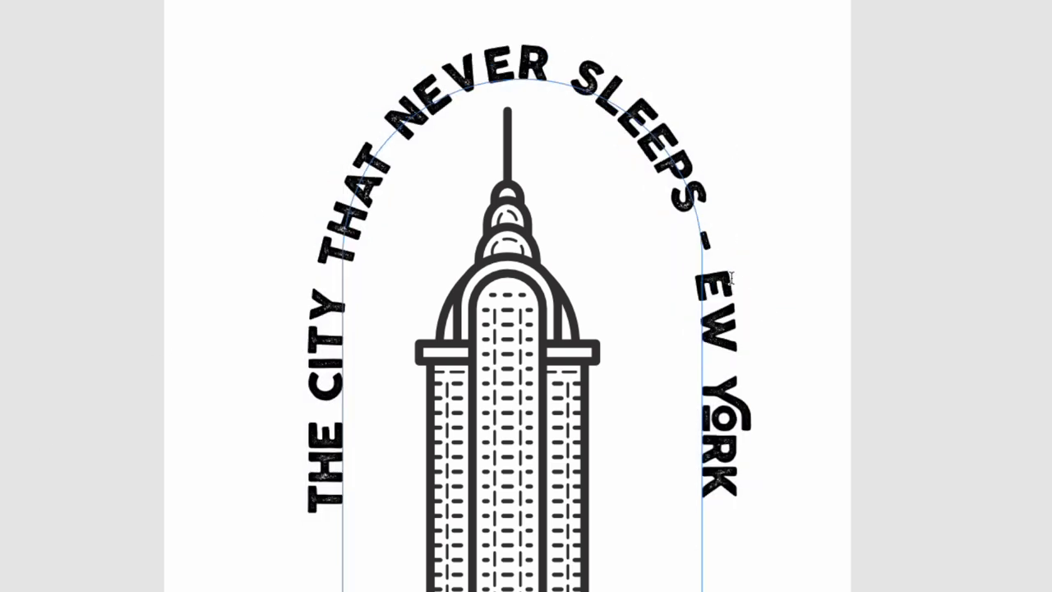
type("N")
key("Escape")
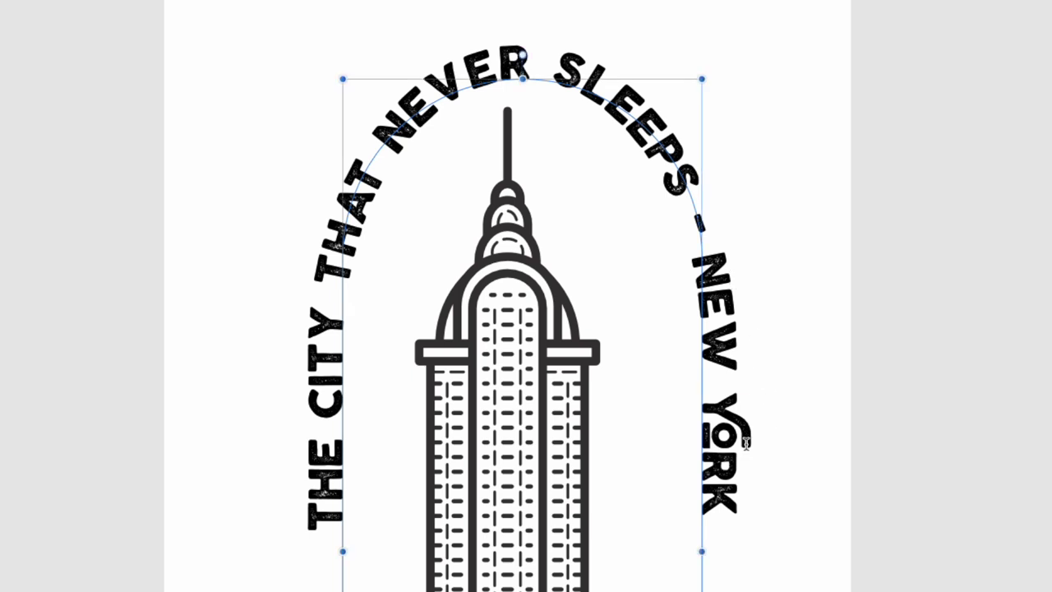
left_click(746, 442)
key("BackSpace")
key("BackSpace")
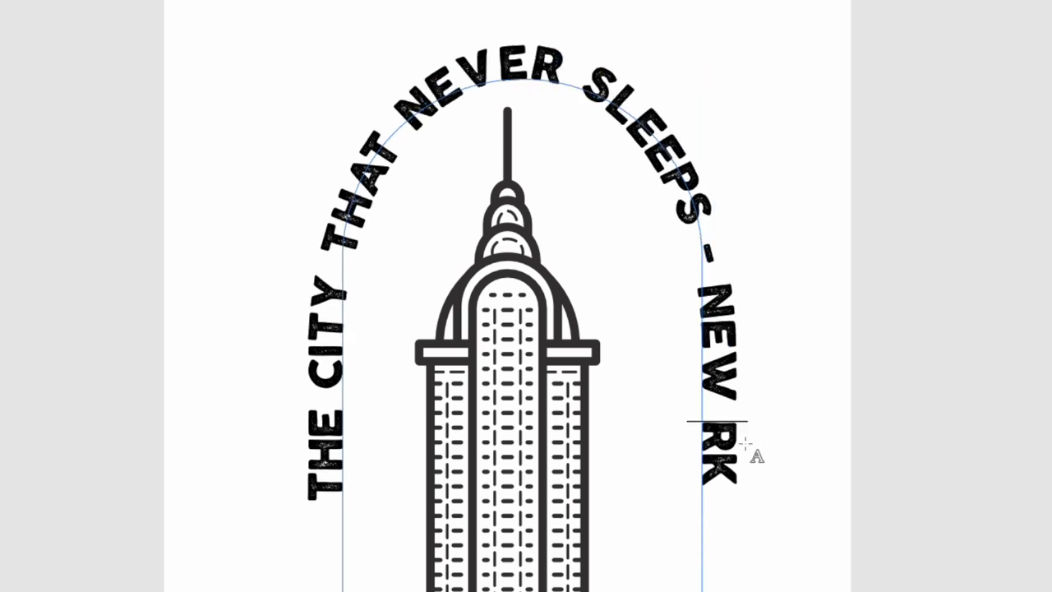
type("YO")
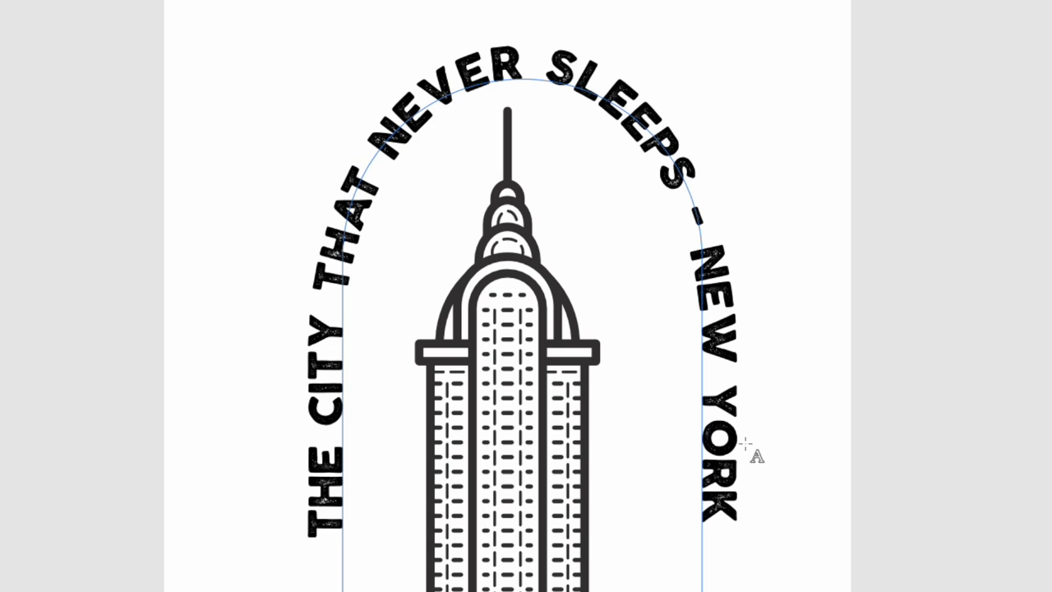
key("Escape")
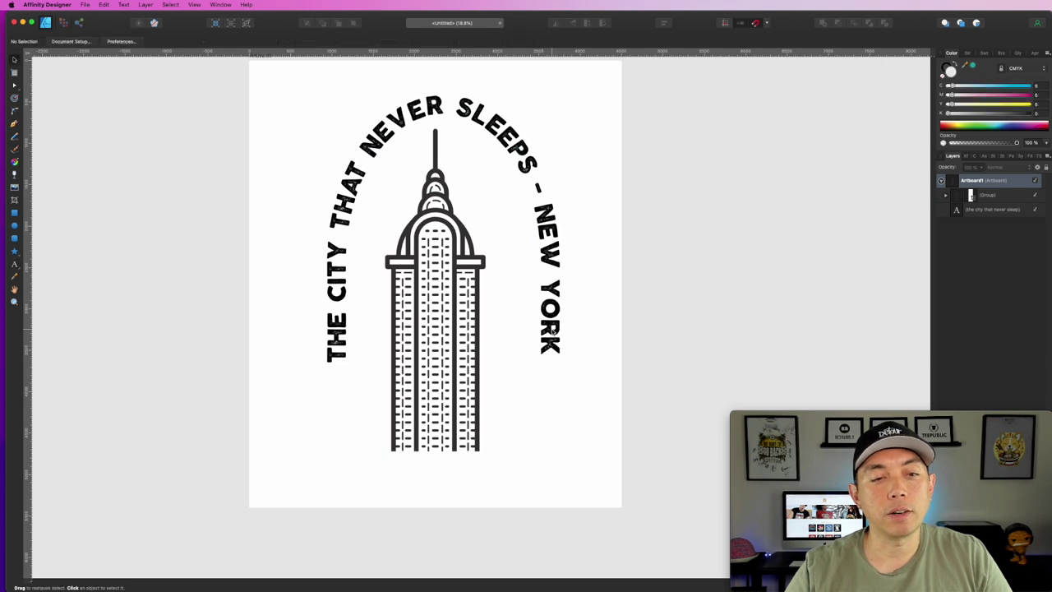
- Increase the font size of the whole path text to 126 pt and deselect it
left_click(715, 489)
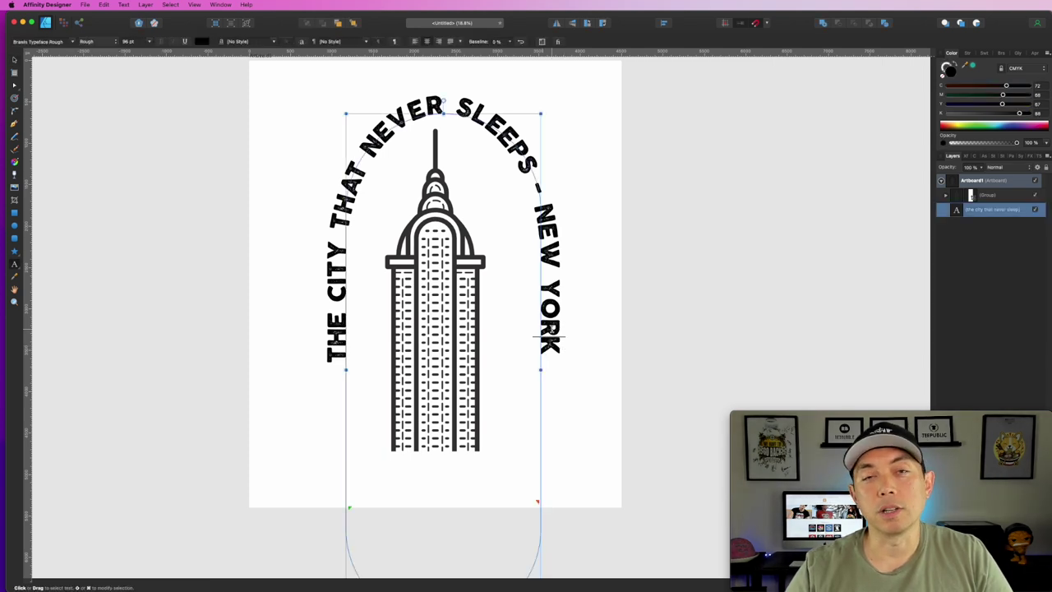
key("super+a")
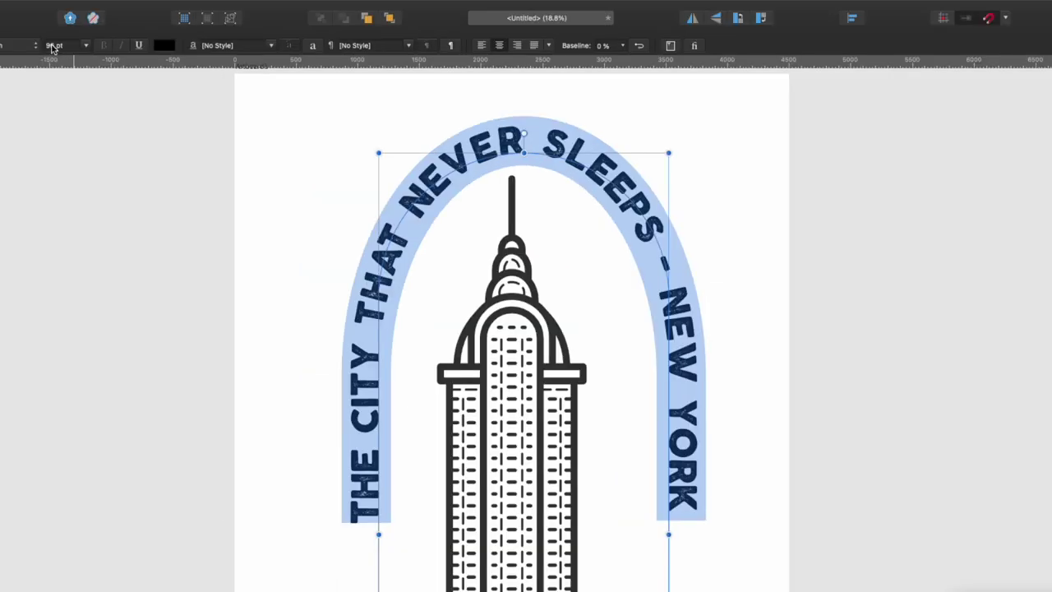
scroll(51, 46, "up", 2)
scroll(52, 47, "up", 7)
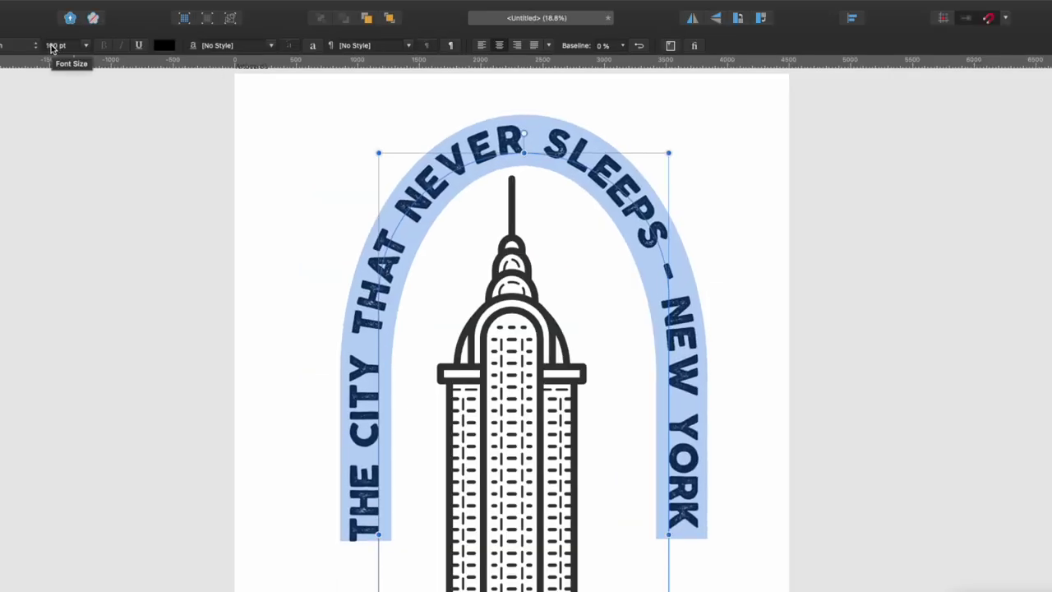
scroll(51, 47, "up", 2)
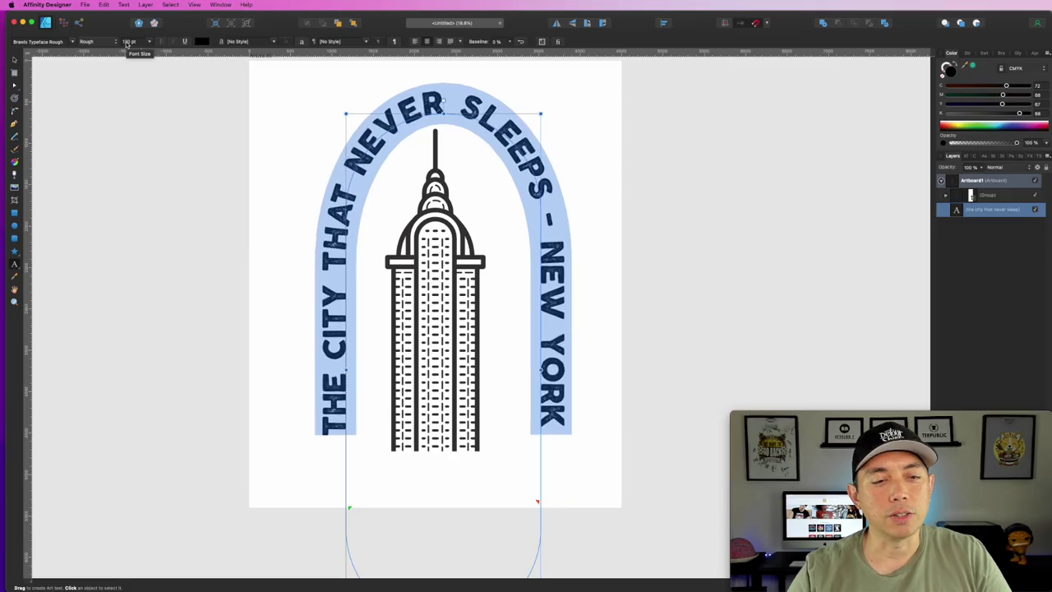
scroll(127, 45, "up", 3)
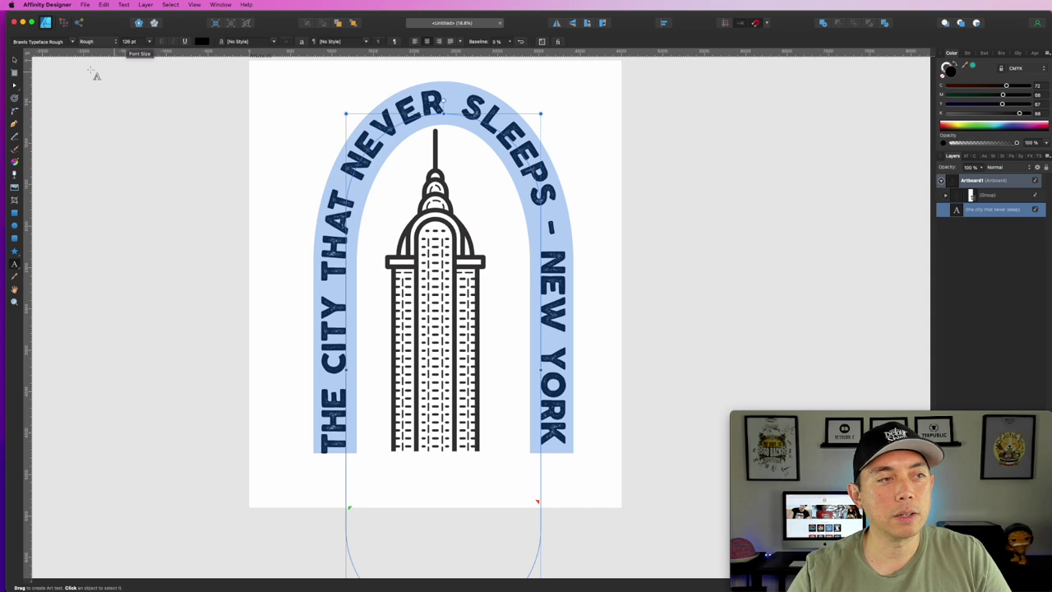
key("Escape")
key("Escape")
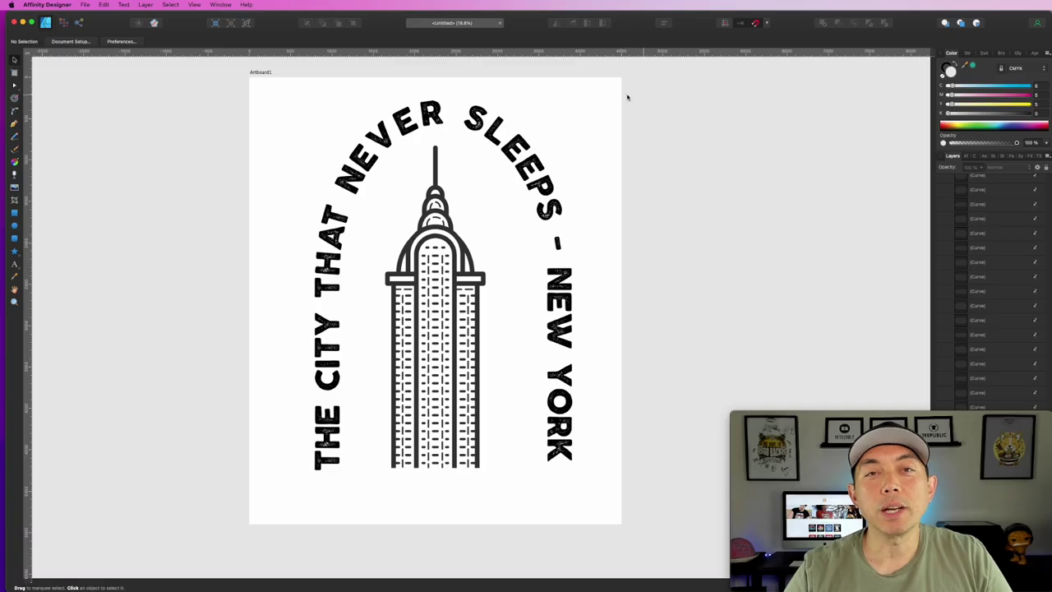
- Enlarge the skyscraper group slightly and move it up so it is centred beneath the arched text
left_click(438, 190)
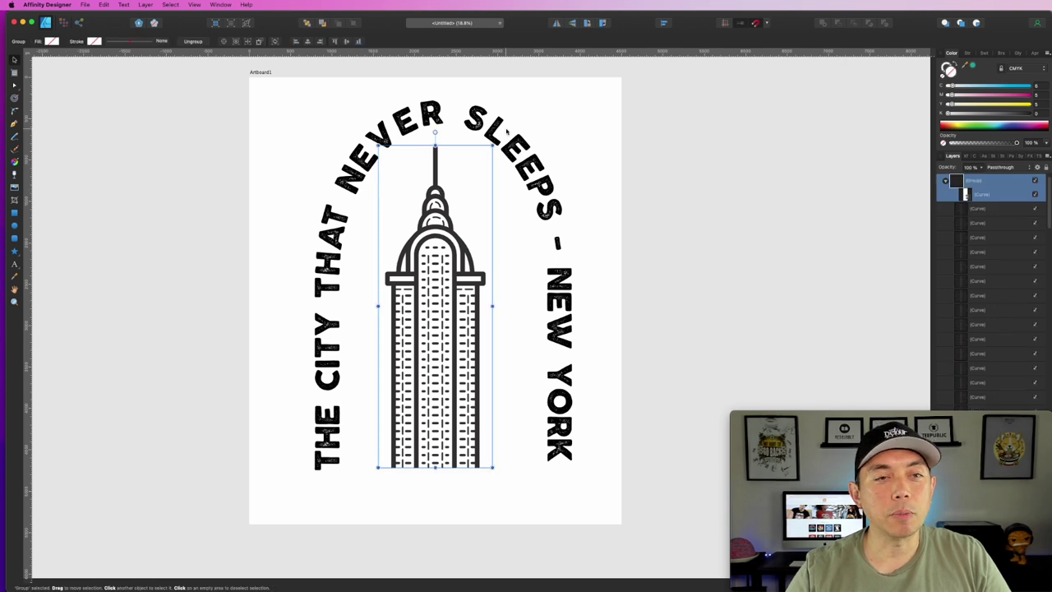
left_click_drag(492, 467, 508, 480)
left_click_drag(441, 353, 447, 341)
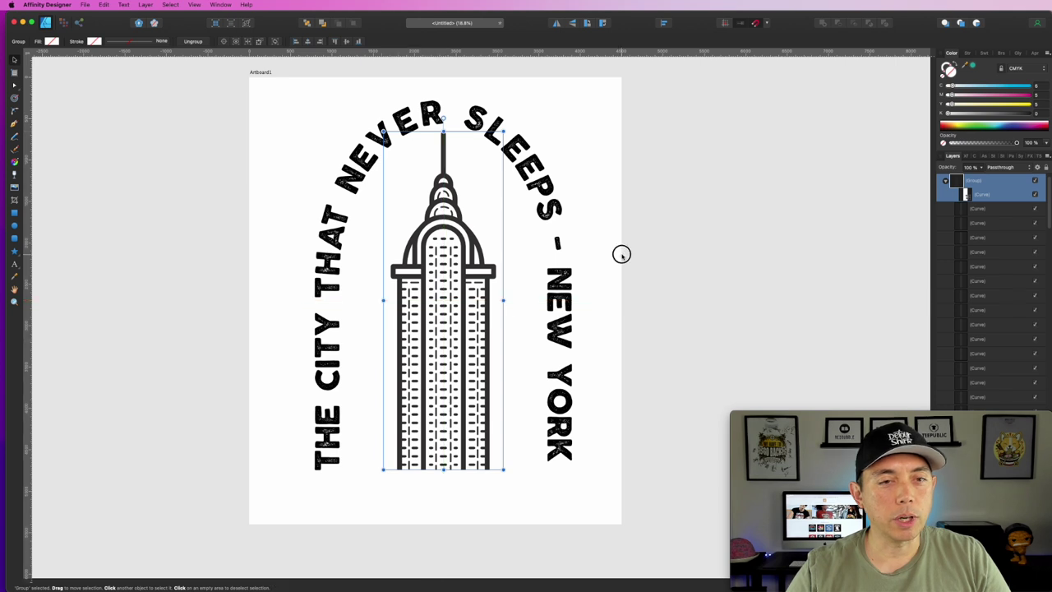
left_click(633, 246)
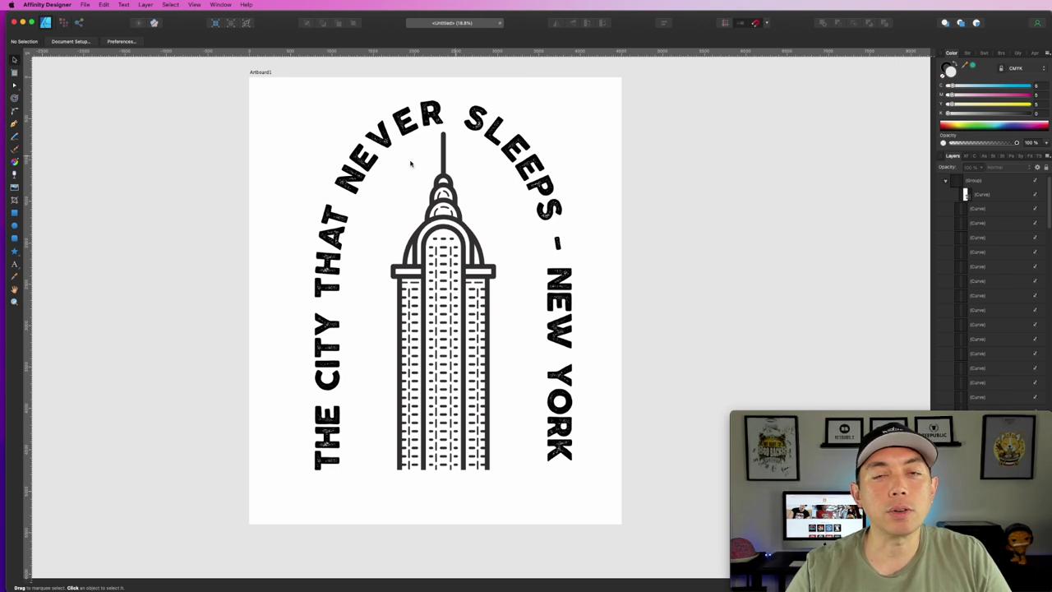
- Resize the text path so its top clears the spire and its rounded lower end sits just below the artboard
left_click(446, 125)
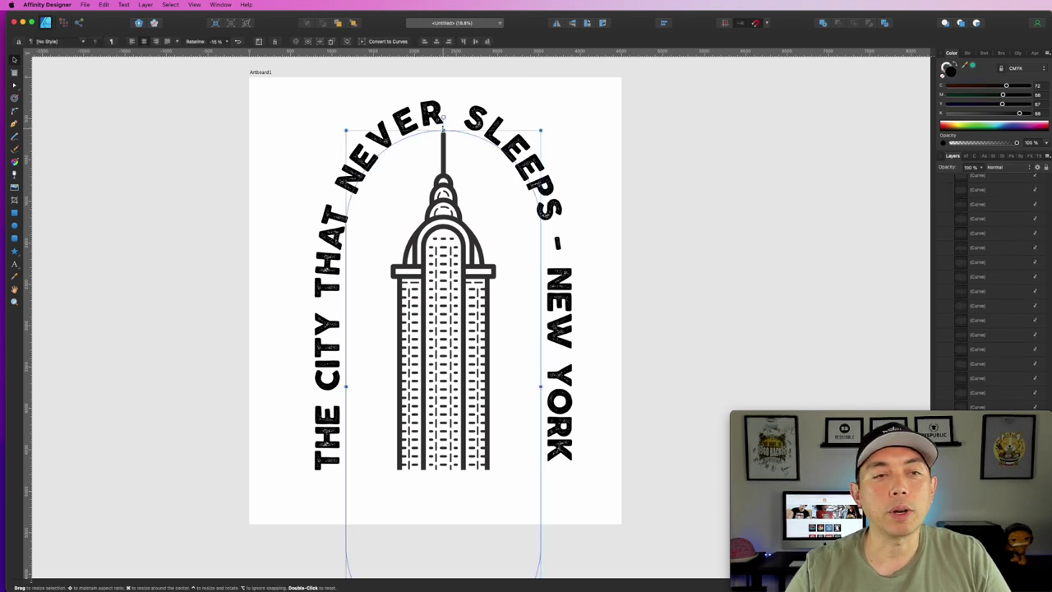
left_click_drag(443, 129, 477, 127)
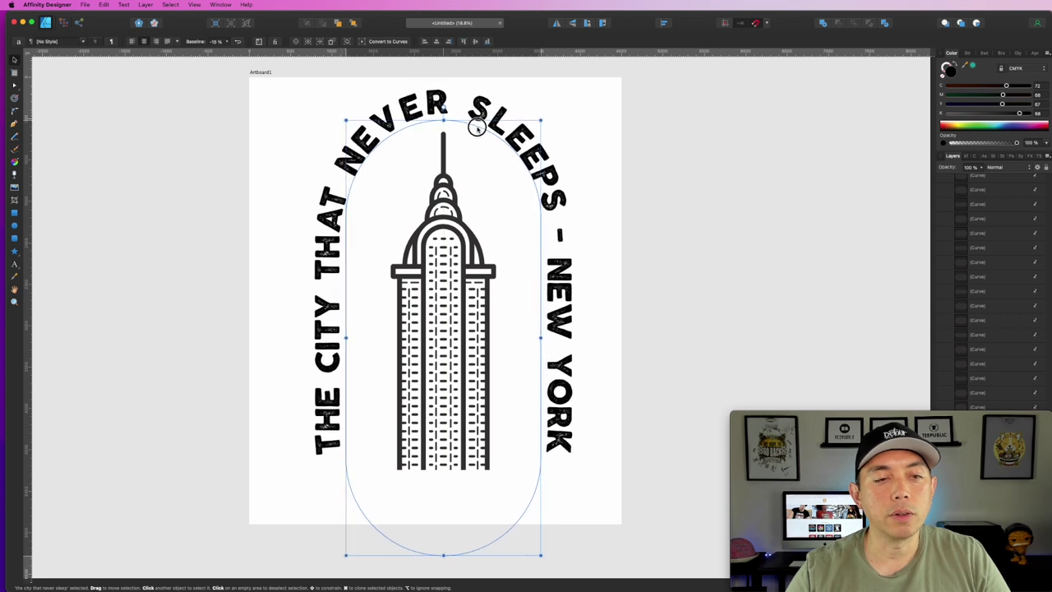
left_click(666, 165)
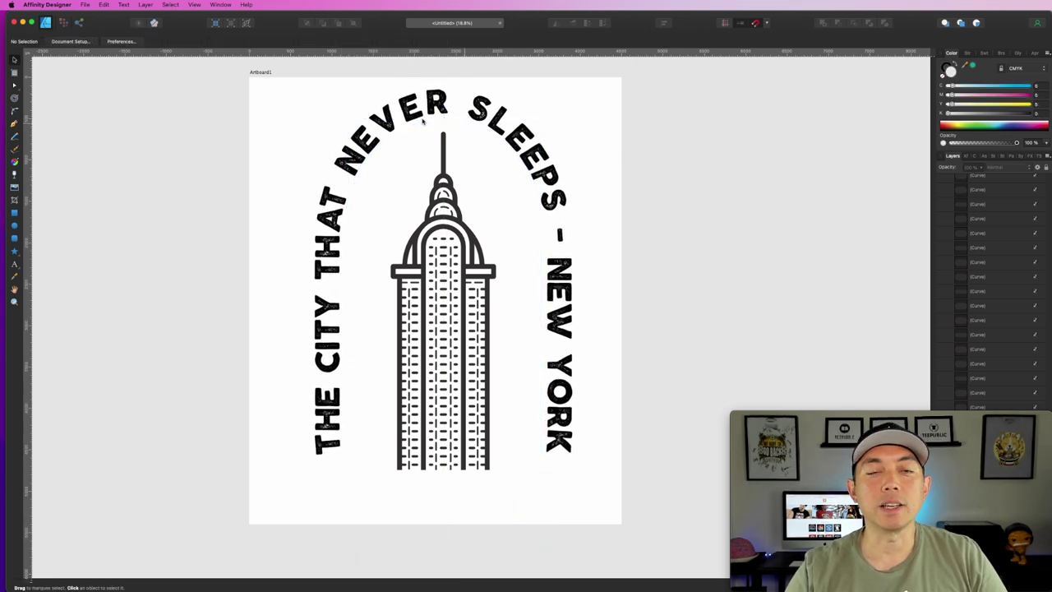
left_click(530, 165)
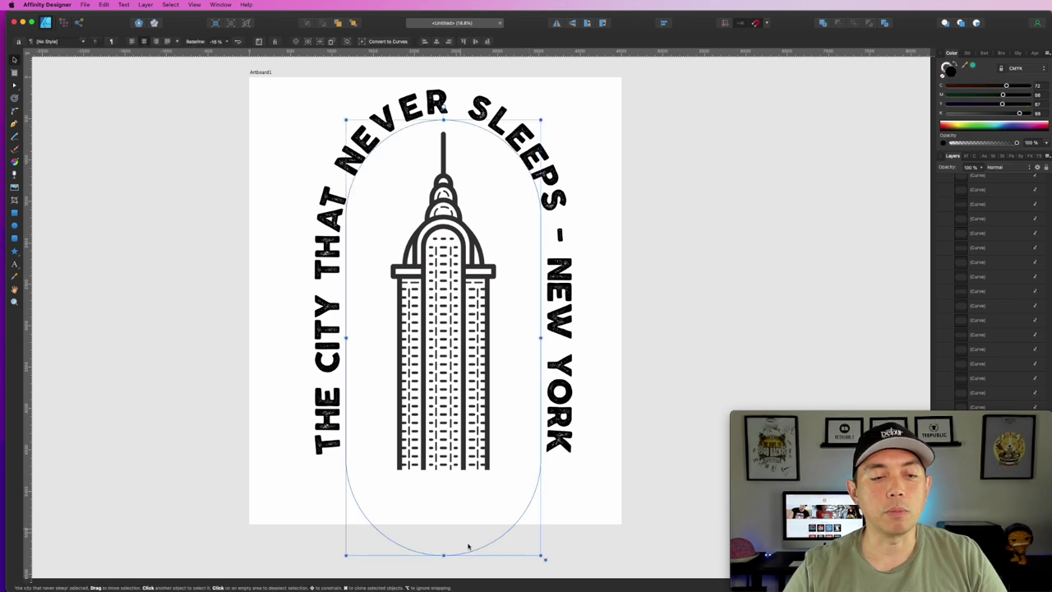
mouse_move(443, 554)
left_mouse_down()
mouse_move(448, 505)
mouse_move(444, 557)
left_mouse_up()
left_click(679, 256)
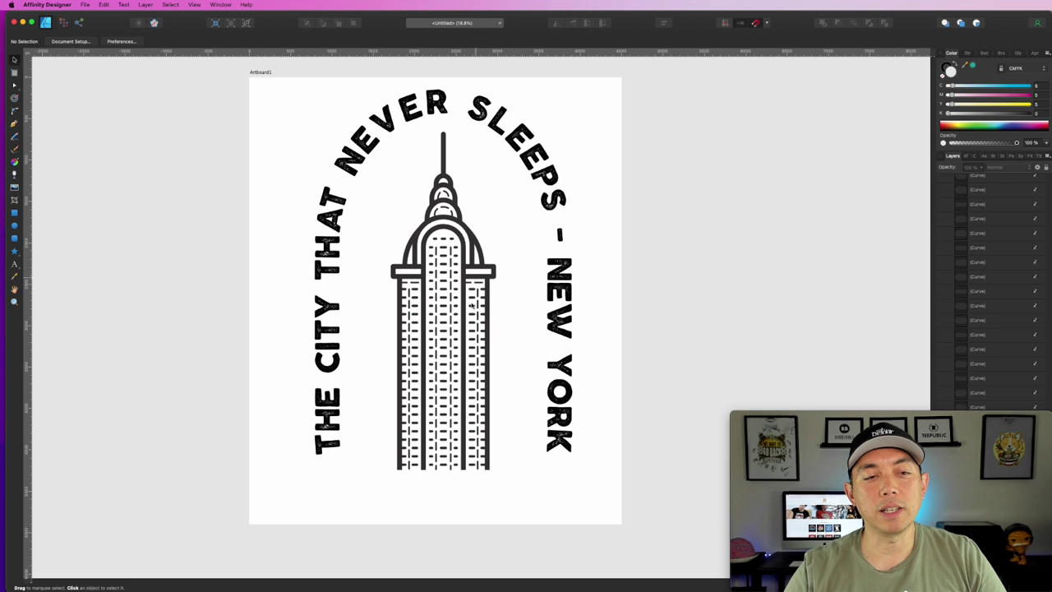
left_click(450, 357)
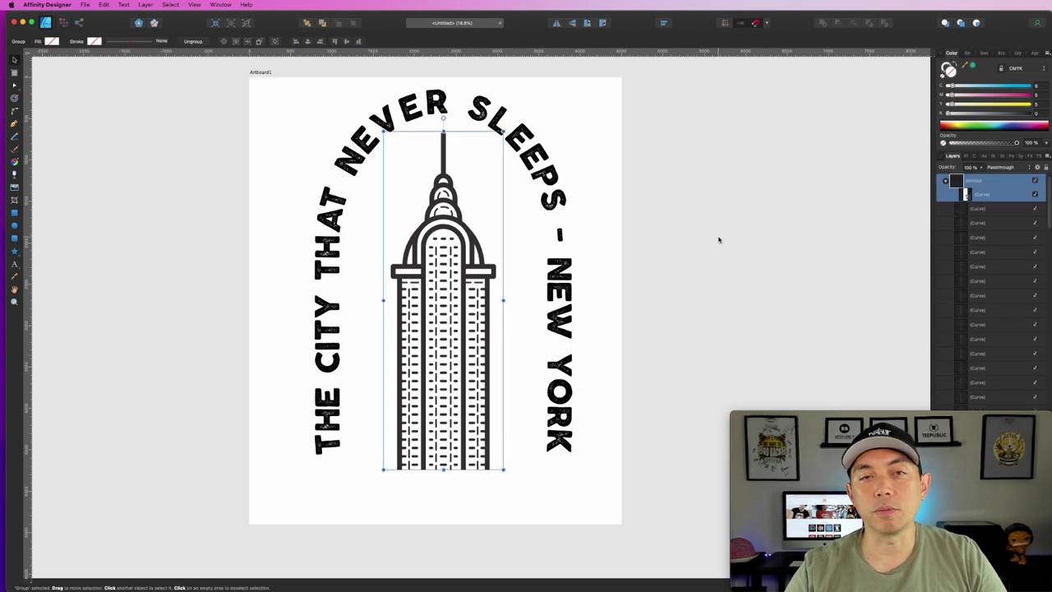
left_click(720, 211)
- Tighten the kerning around the word NEVER in the arched text and deselect the text
double_click(403, 106)
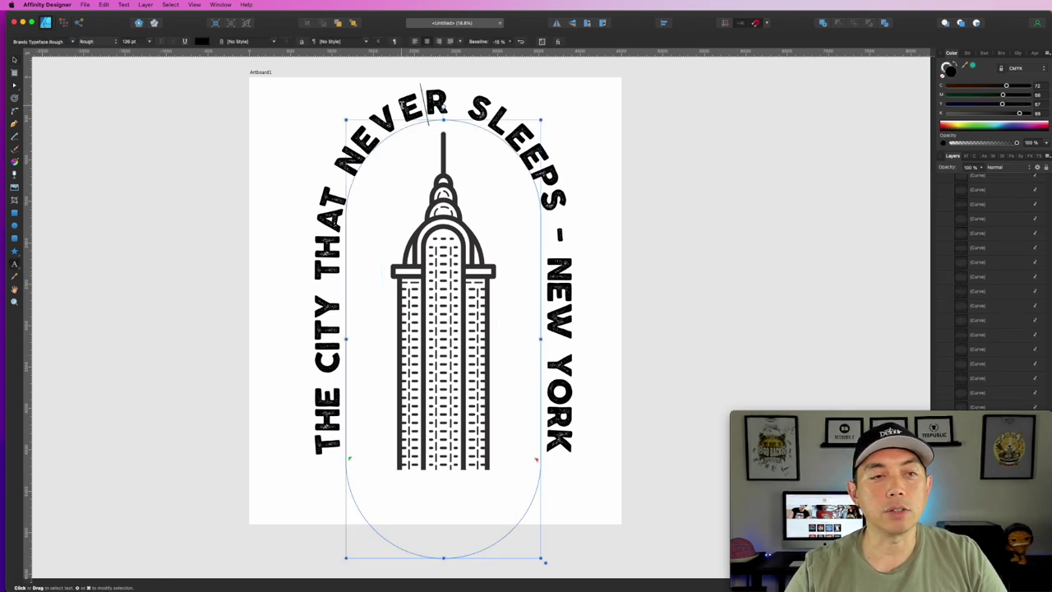
left_click(403, 109)
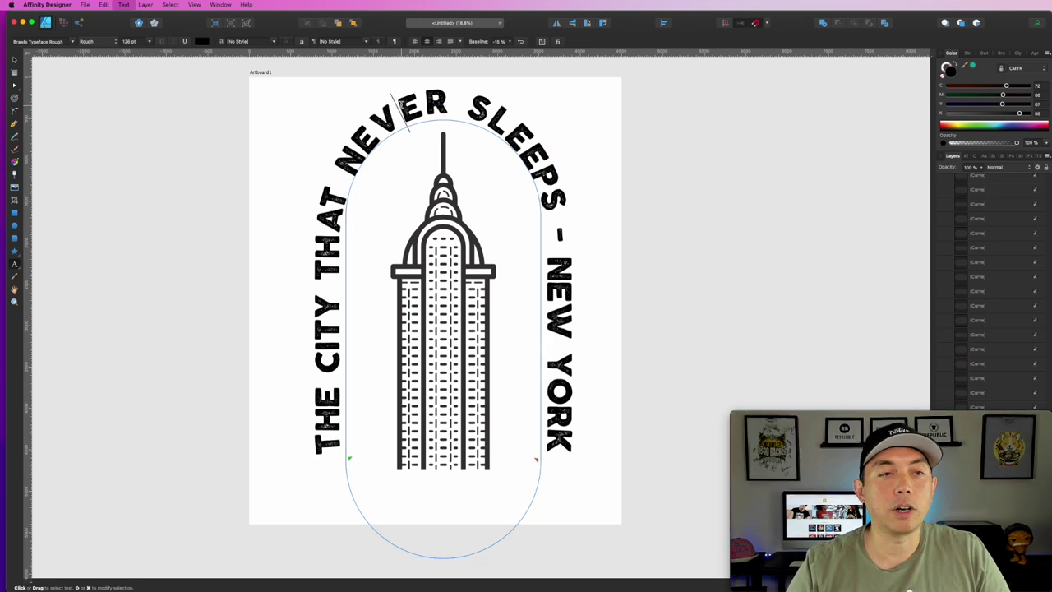
key("alt+Left")
key("alt+Left")
key("alt+Left")
key("alt+Left")
key("alt+Left")
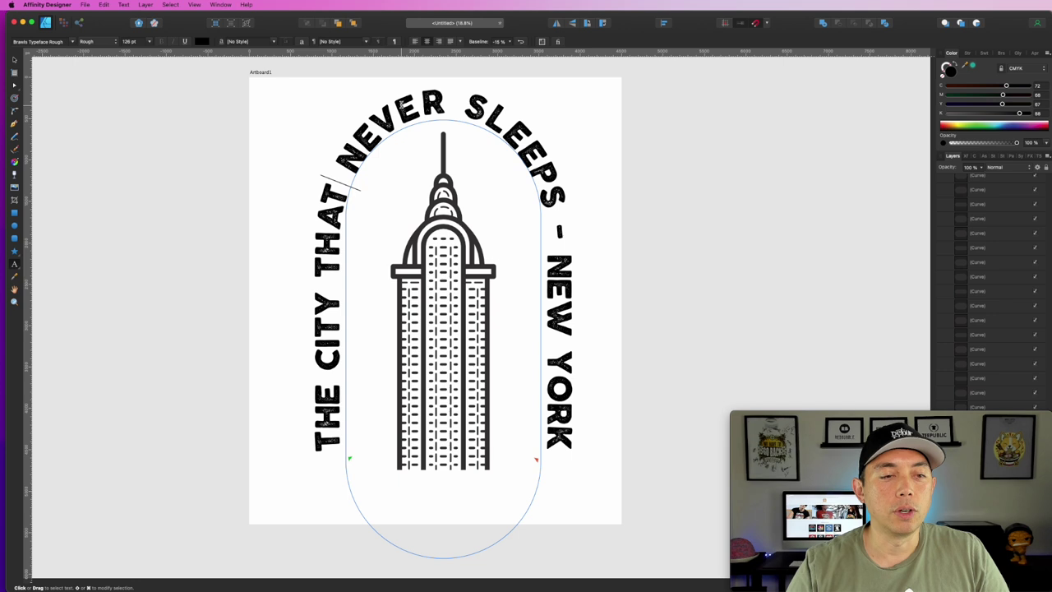
key("Escape")
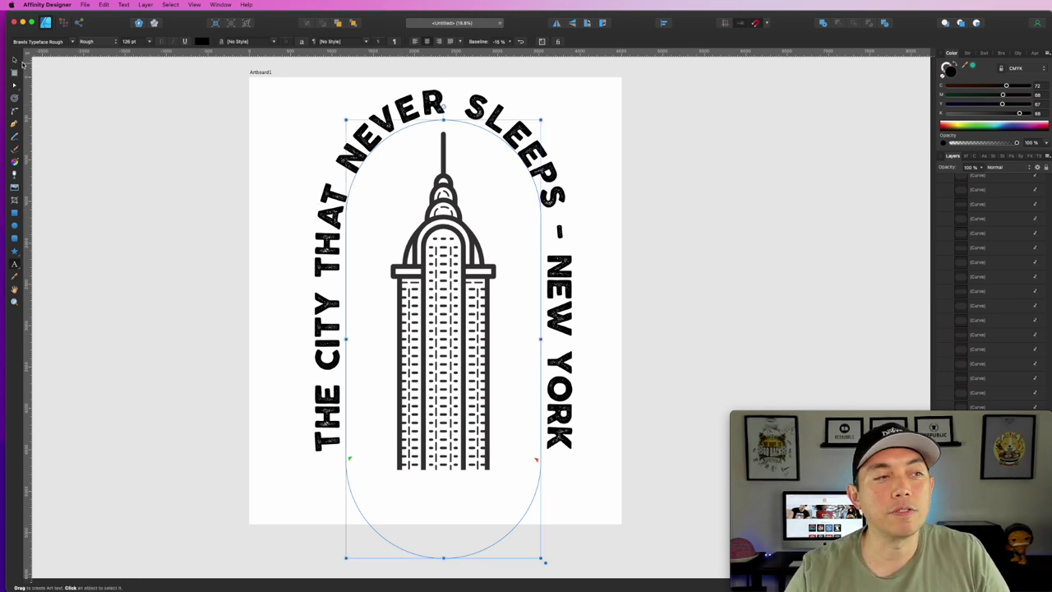
key("v")
left_click(660, 136)
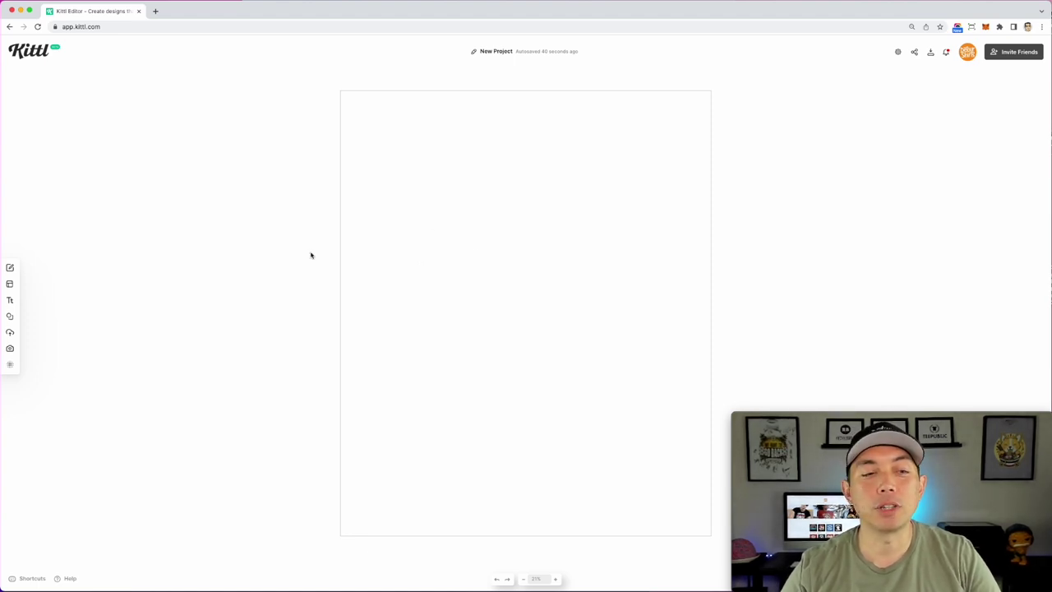
- In the Kittl editor, add the solid round-topped arch from the basic shapes to the blank project
left_click(10, 317)
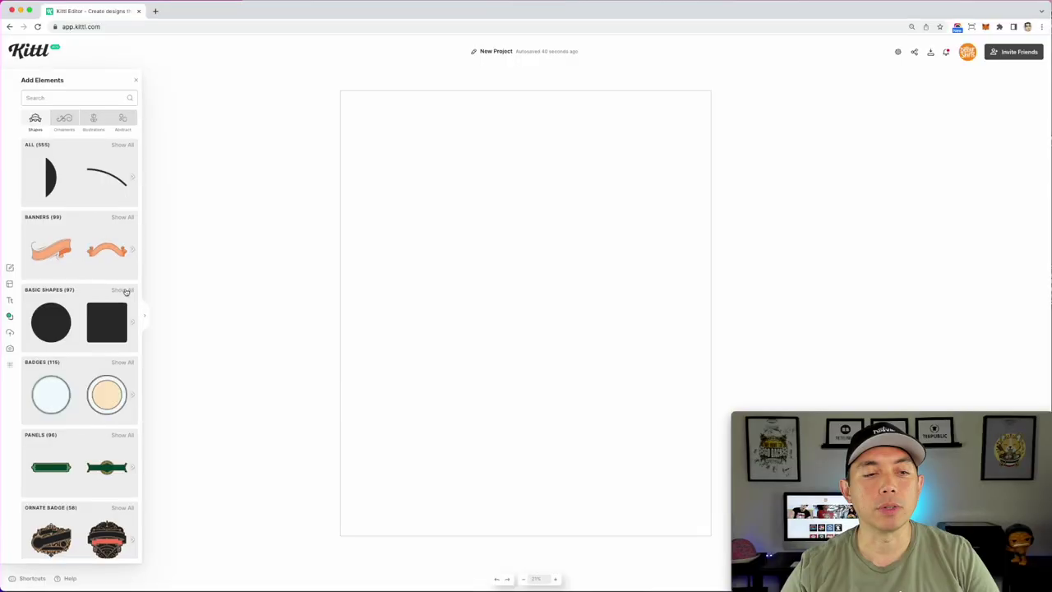
left_click(415, 194)
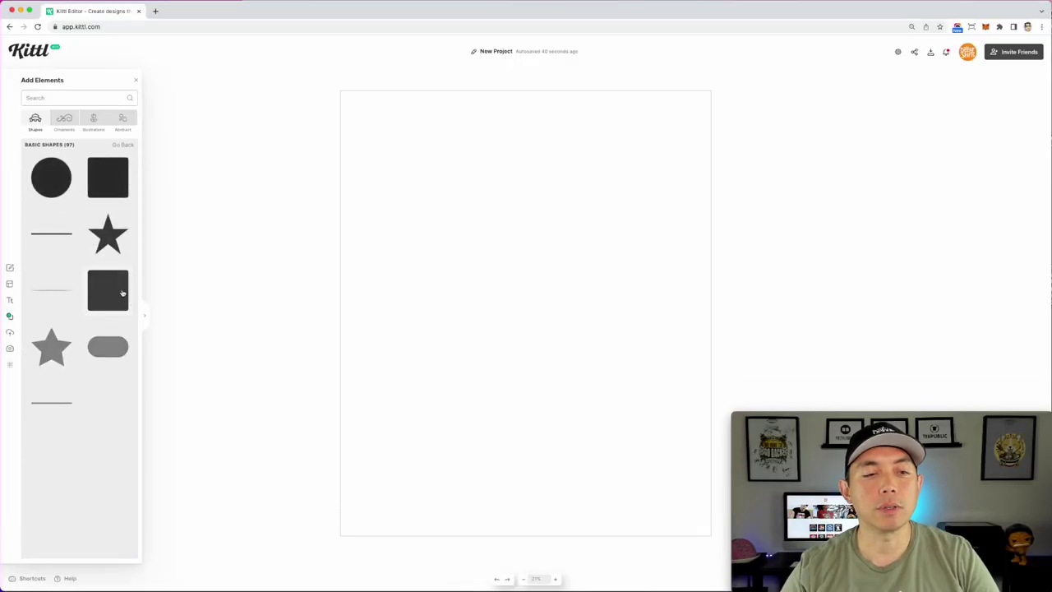
left_click(145, 318)
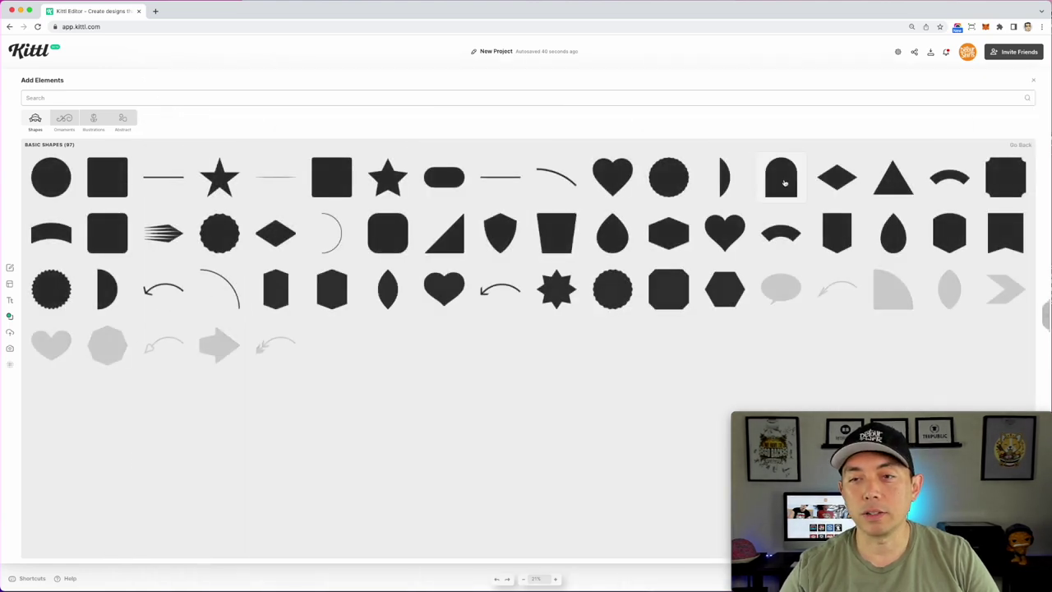
left_click(784, 183)
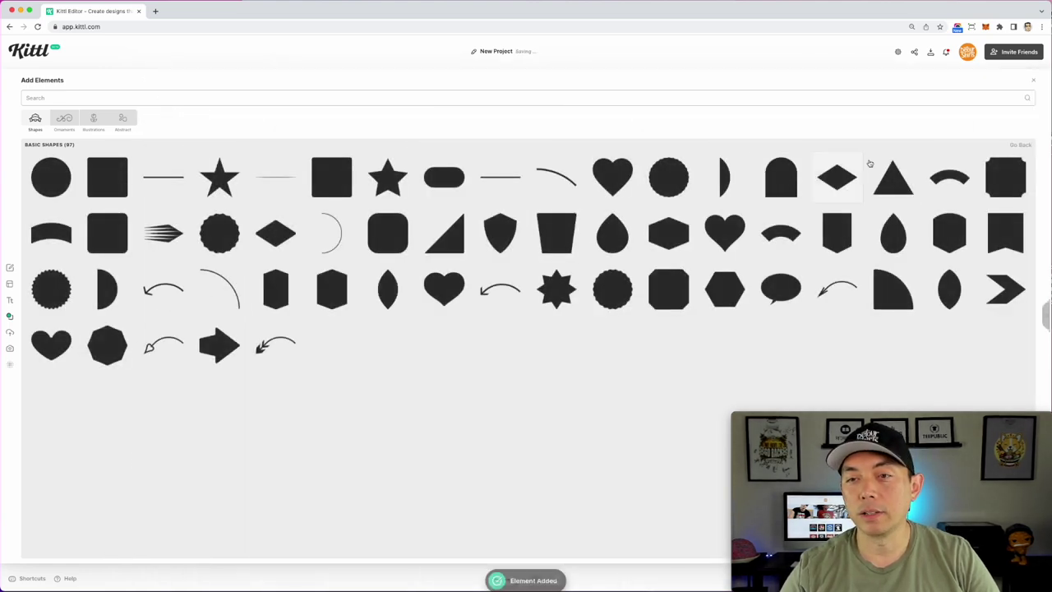
left_click(1034, 81)
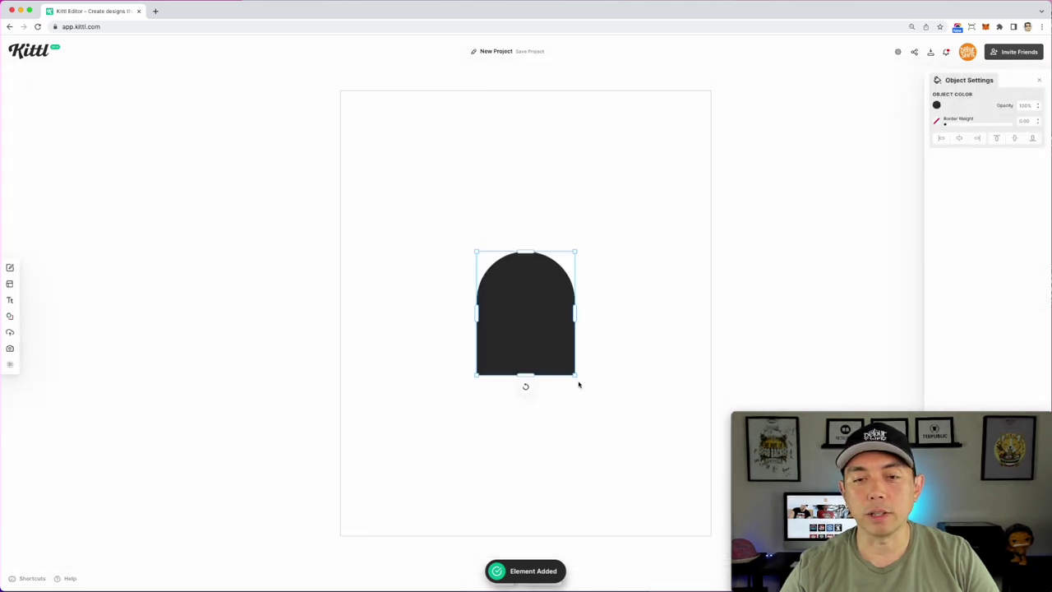
- Enlarge the solid arch to a little over half the artboard's width and centre it horizontally on the artboard
left_click_drag(577, 376, 683, 480)
left_click_drag(610, 407, 559, 309)
left_click_drag(619, 400, 639, 423)
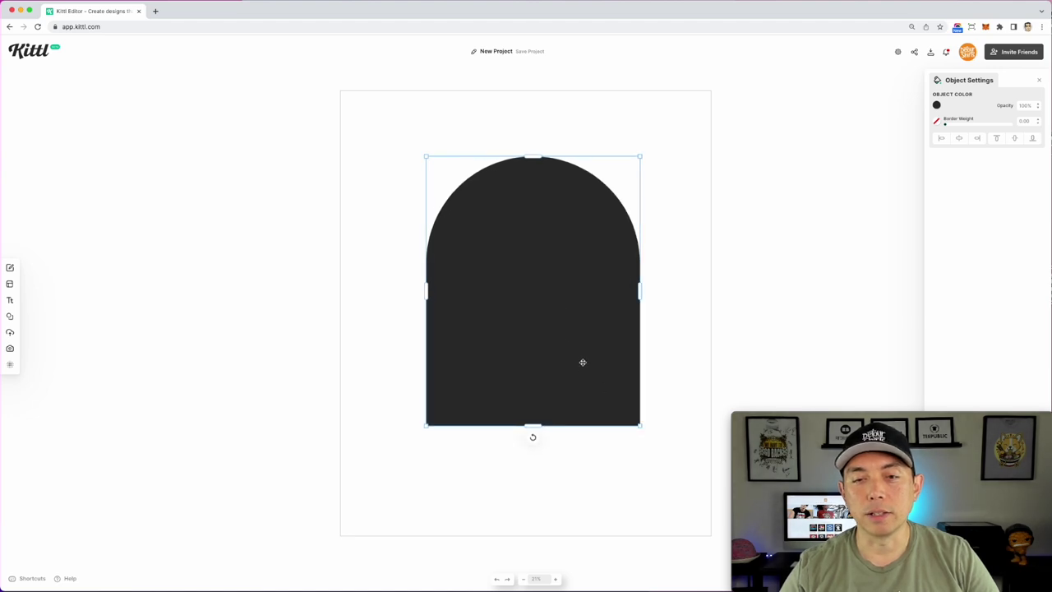
left_click_drag(582, 362, 580, 374)
left_click_drag(548, 287, 548, 280)
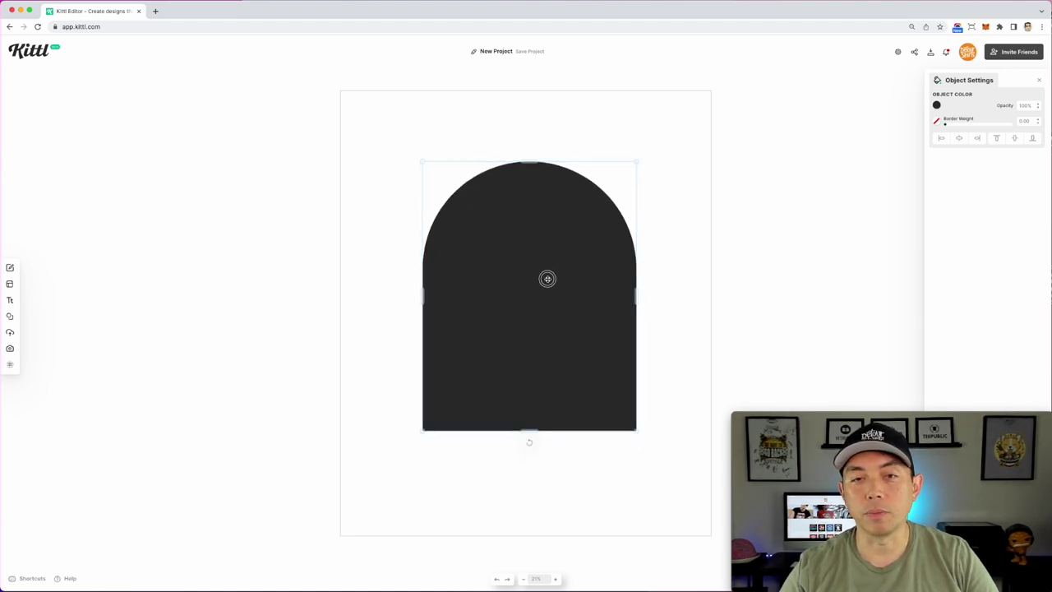
left_click(959, 137)
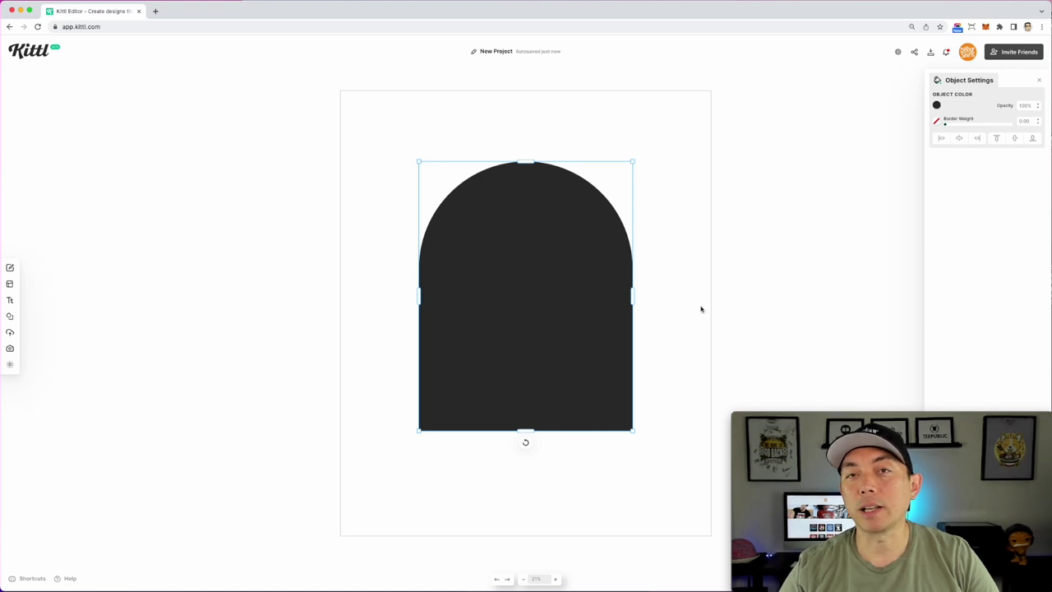
- Show the layer list and lock the arch's basicShape layer
mouse_move(750, 421)
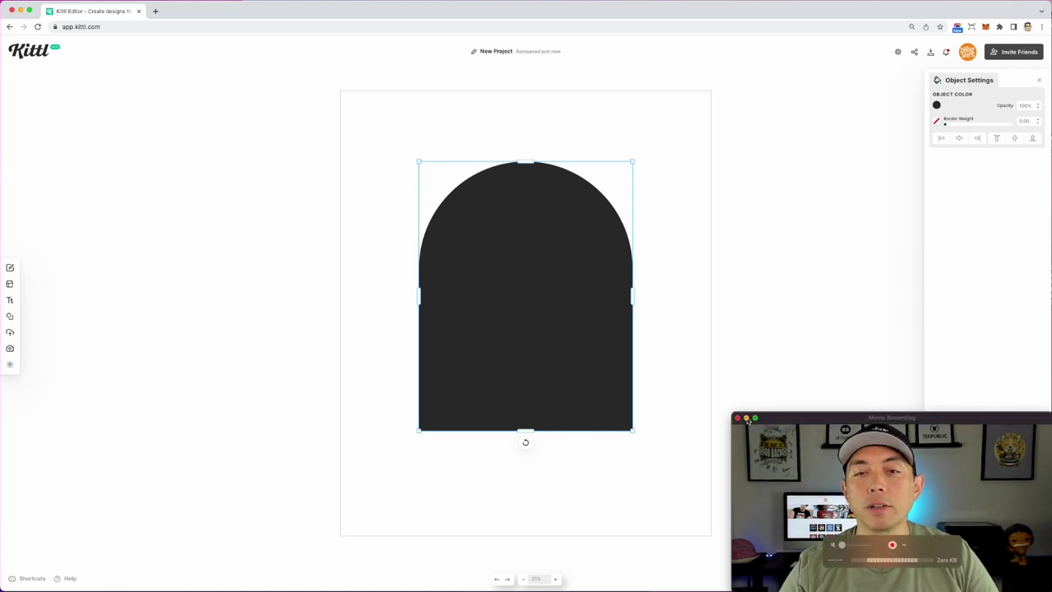
left_click(747, 419)
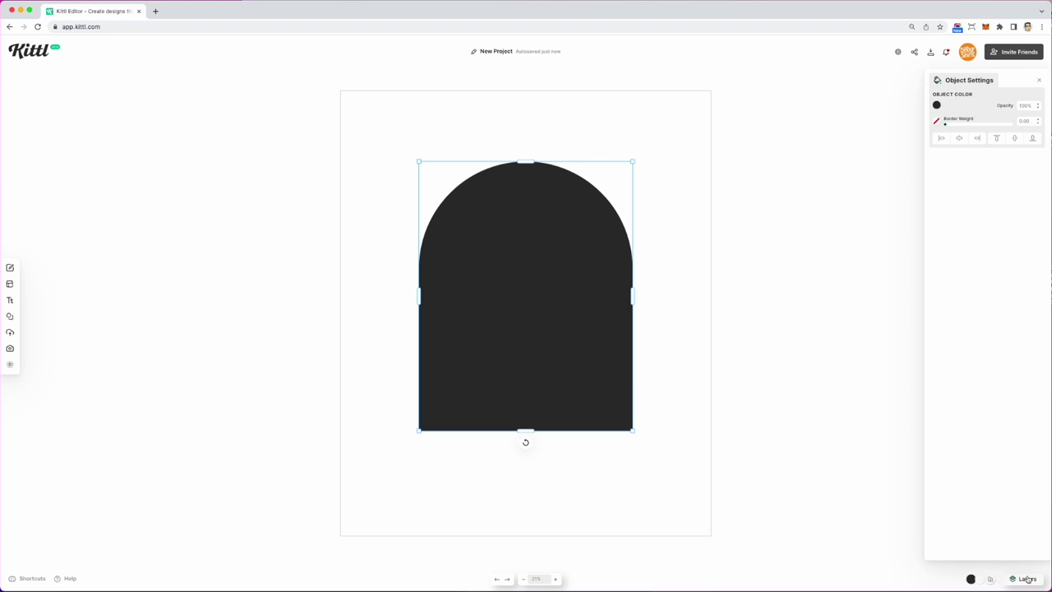
left_click(1027, 580)
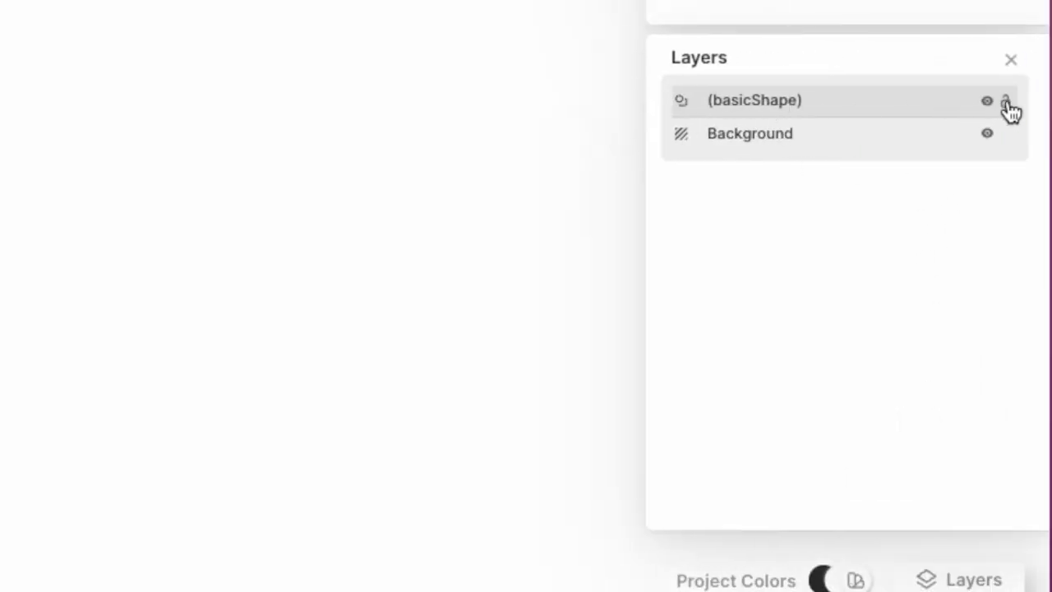
left_click(797, 277)
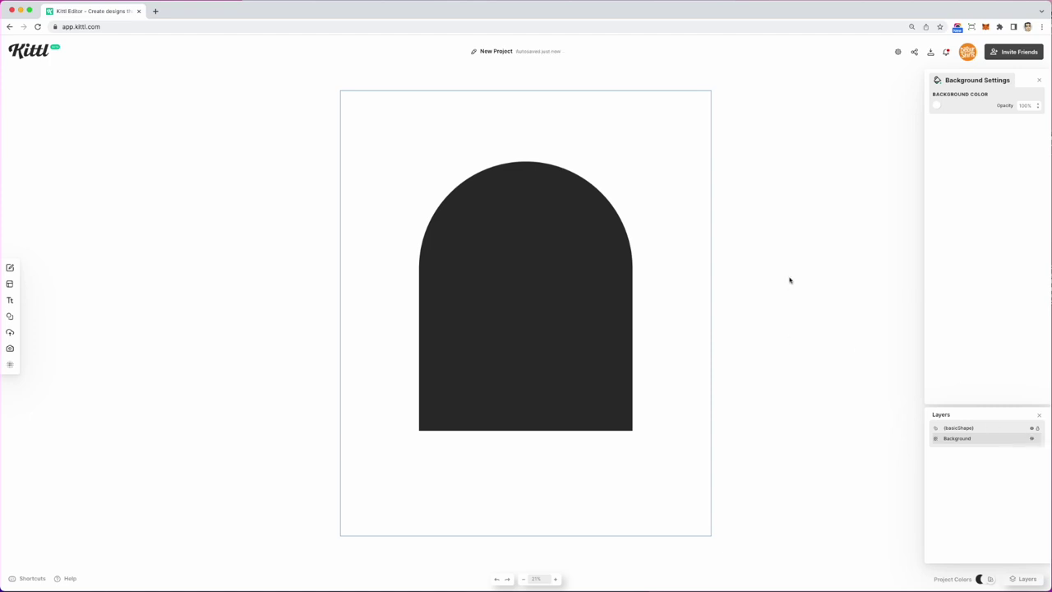
left_click(1037, 429)
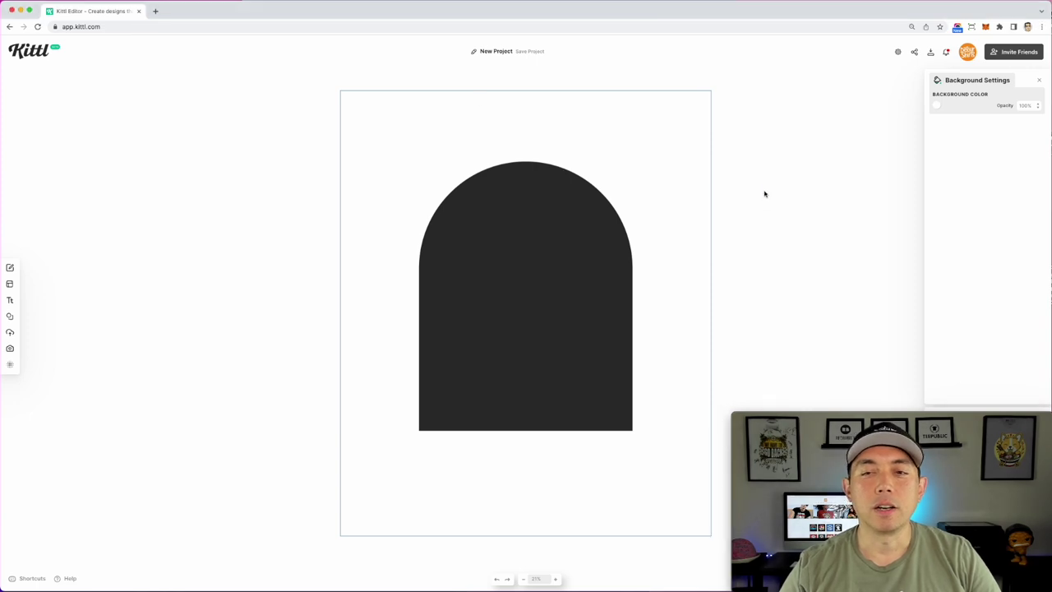
- Add a text object and enter the opening wording "THE CI"
mouse_move(12, 312)
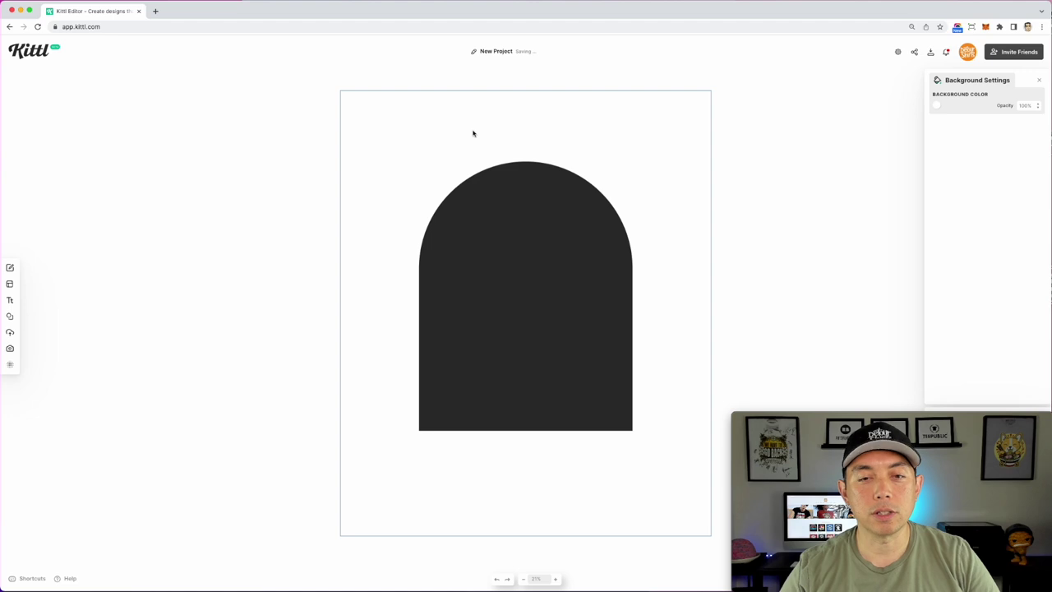
key("t")
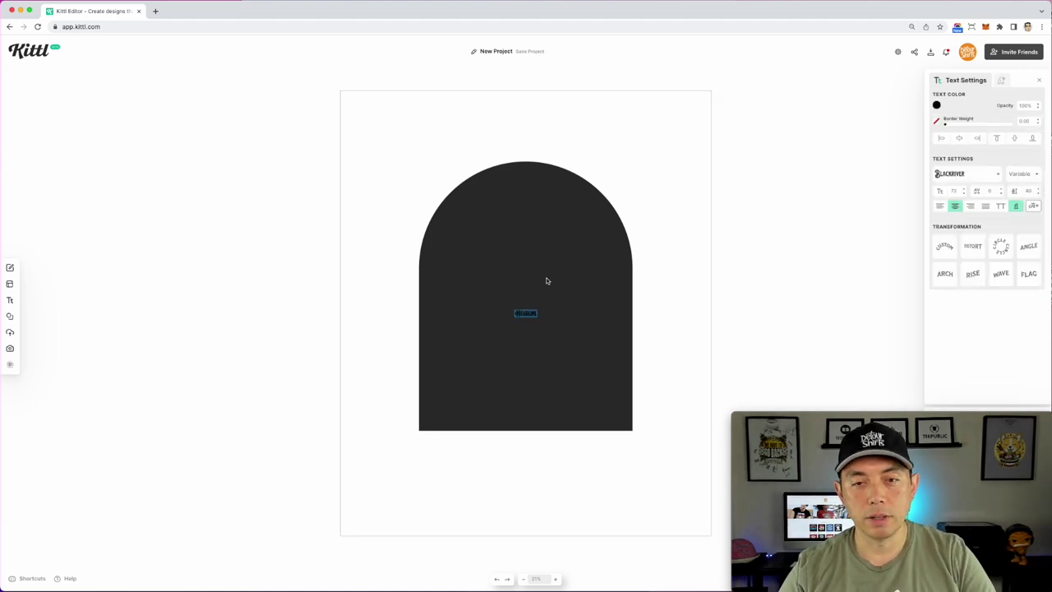
double_click(531, 313)
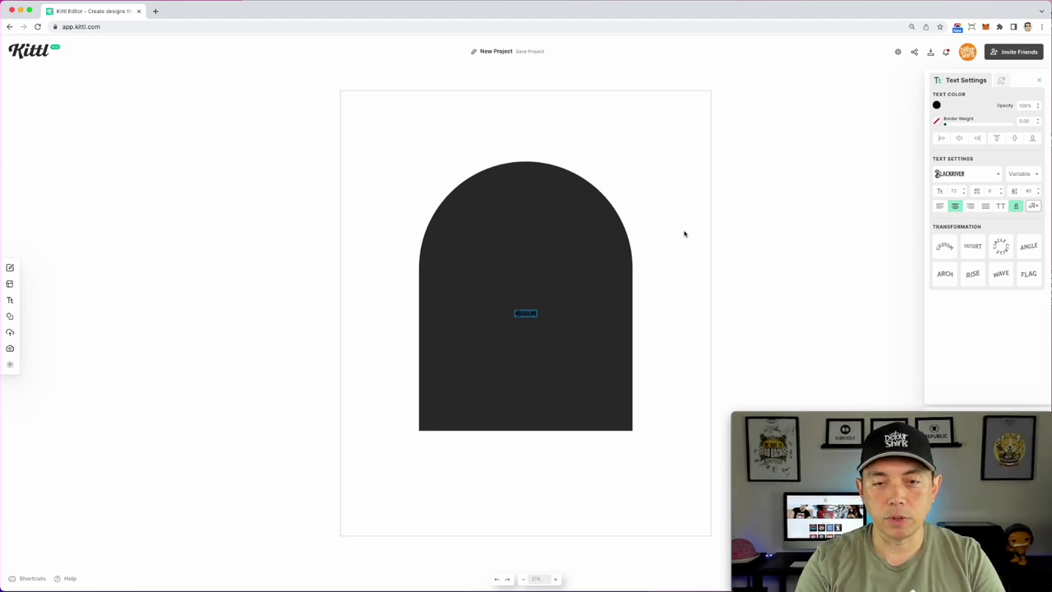
type("THE C")
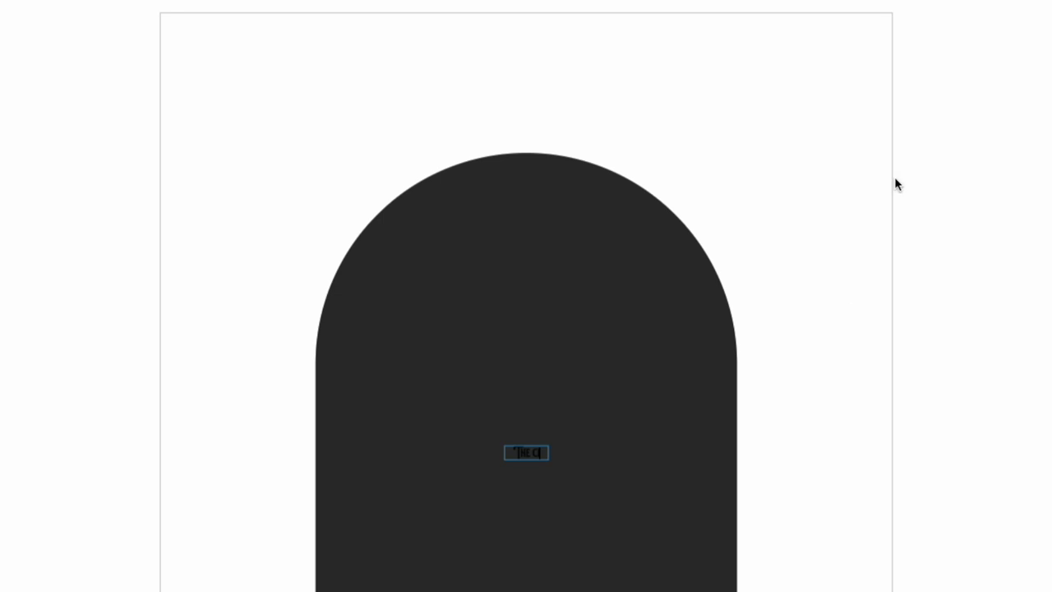
- Move the text above the arch and enlarge it to about half the artboard's width, slightly left of centre
key("Escape")
left_click_drag(527, 452, 365, 88)
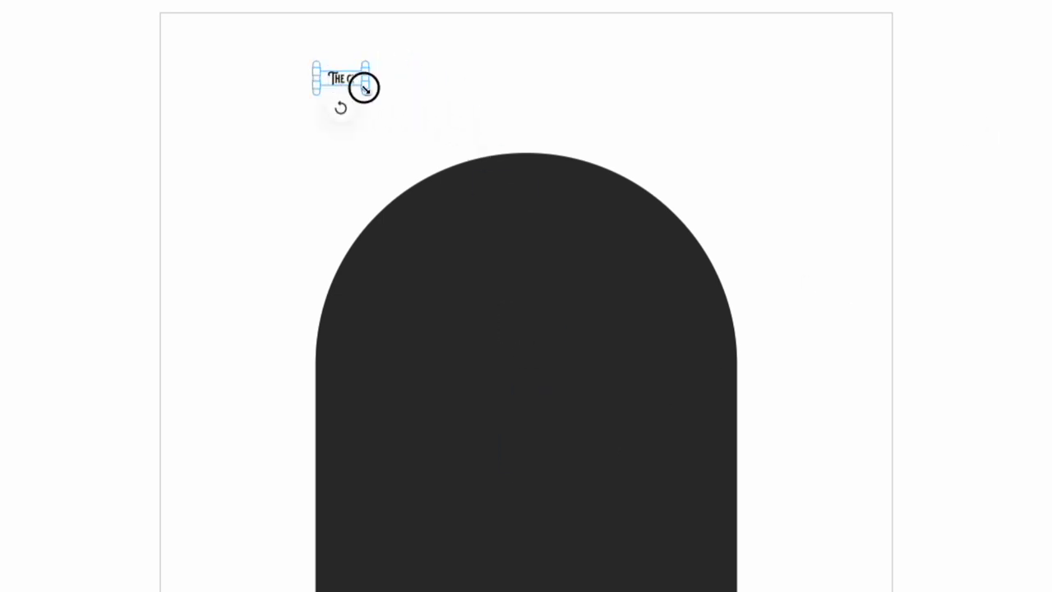
left_click_drag(364, 88, 661, 231)
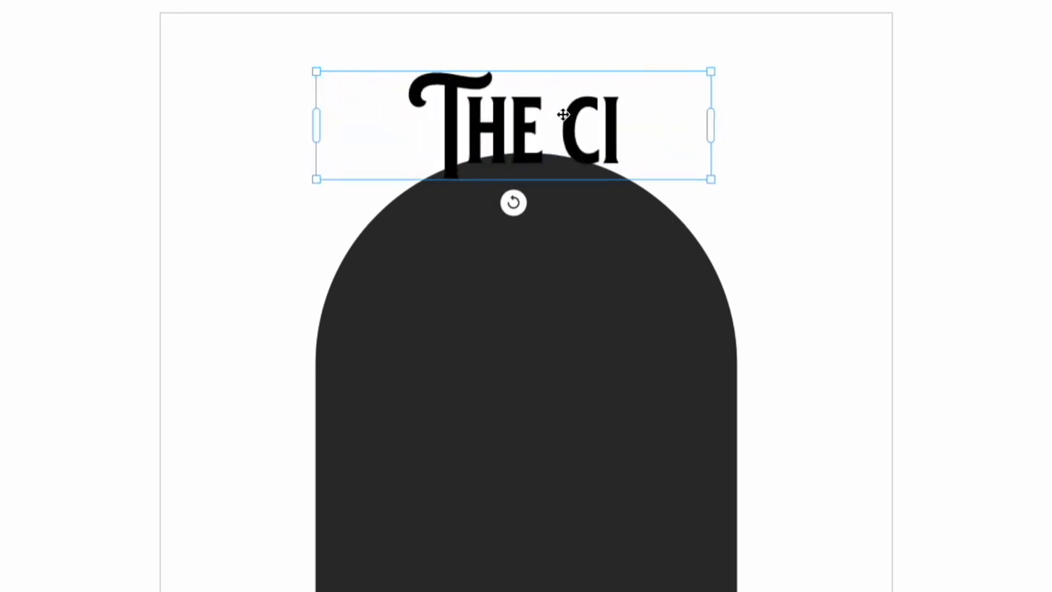
key("Escape")
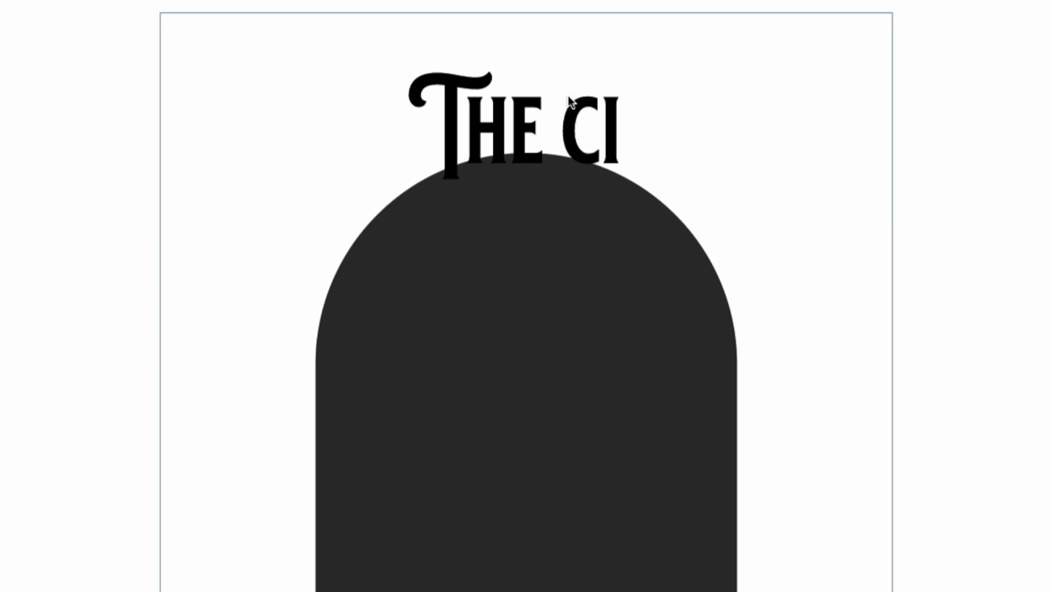
left_click(575, 98)
left_click_drag(575, 99, 461, 74)
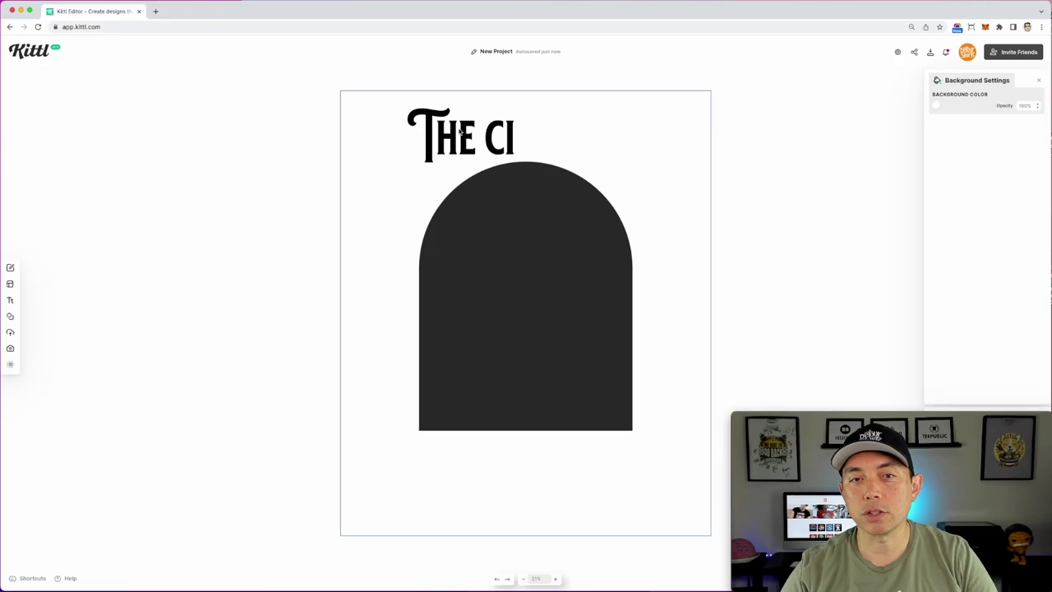
- Replace the text's wording with "THE CITY THAT NEVER SLEEPS - NEW YORK" in capitals
left_click(478, 139)
double_click(464, 132)
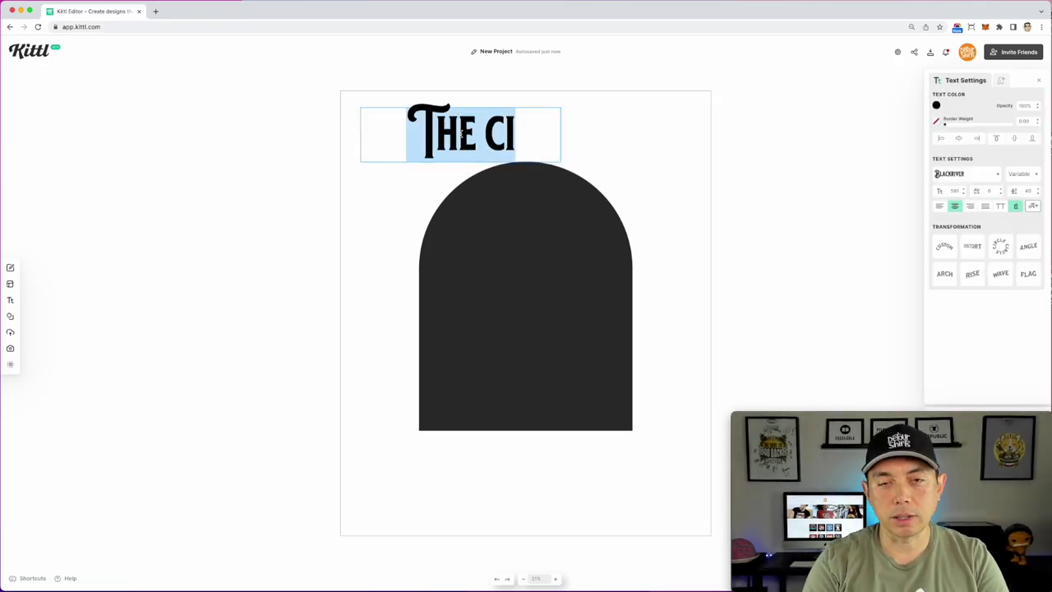
type("TH")
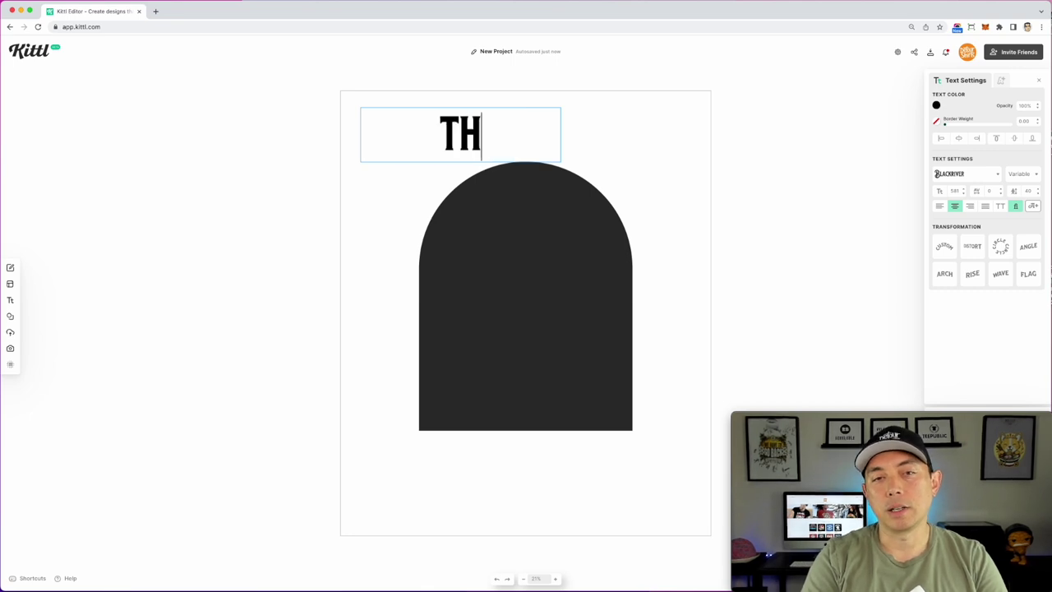
type("E CIT")
type("Y")
key("BackSpace")
type("TY THAT NEVER")
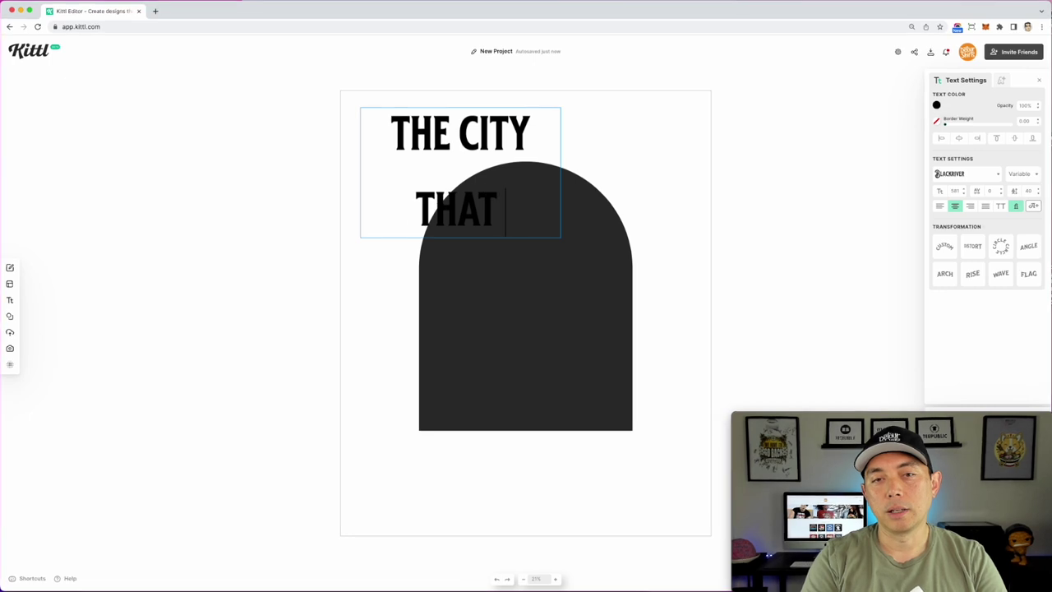
type(" S")
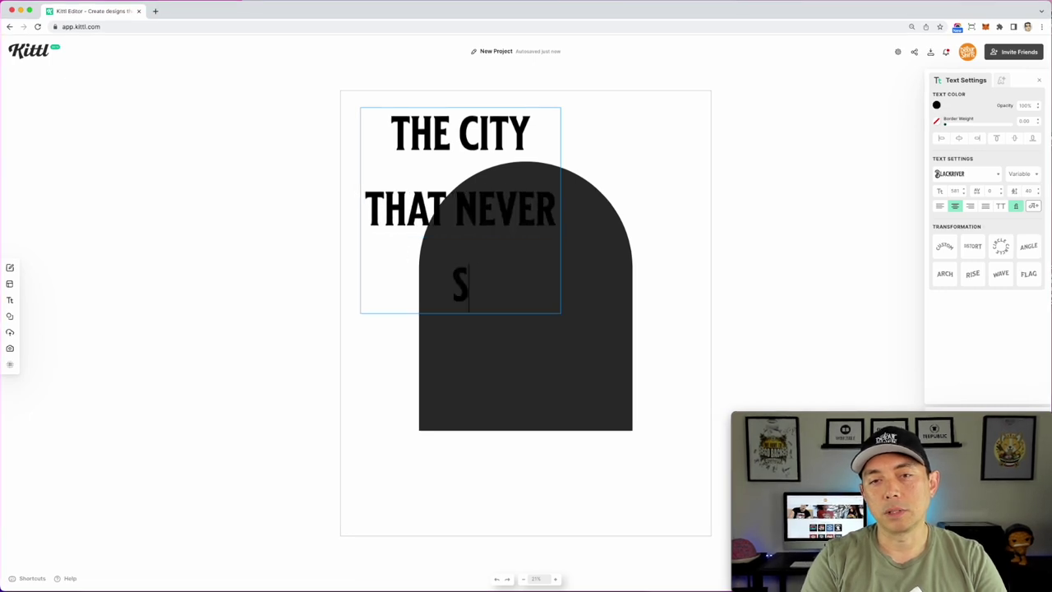
type("LEEPS NE")
key("BackSpace")
key("BackSpace")
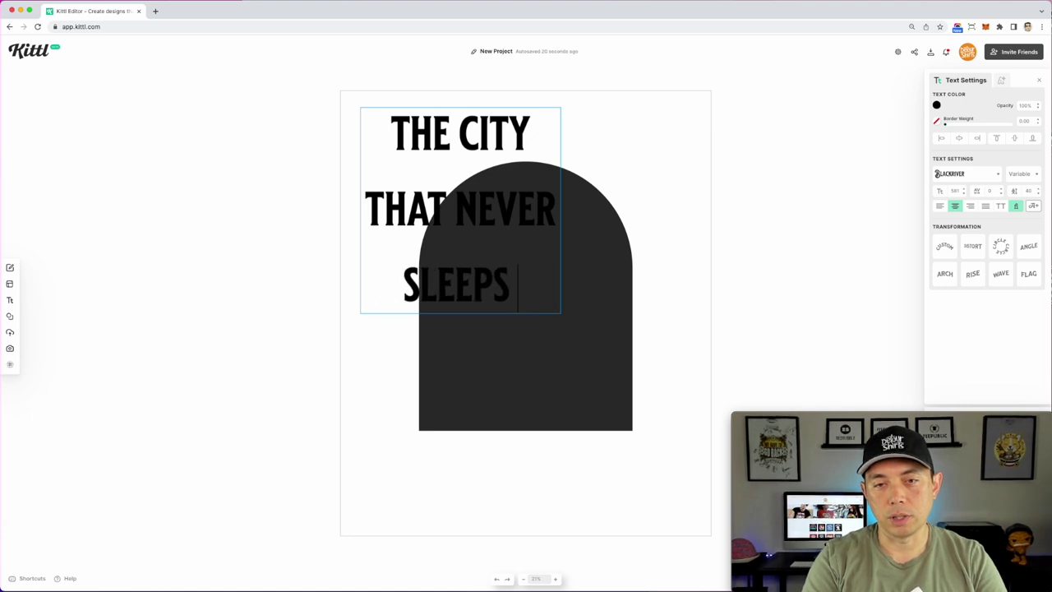
type("- NEW")
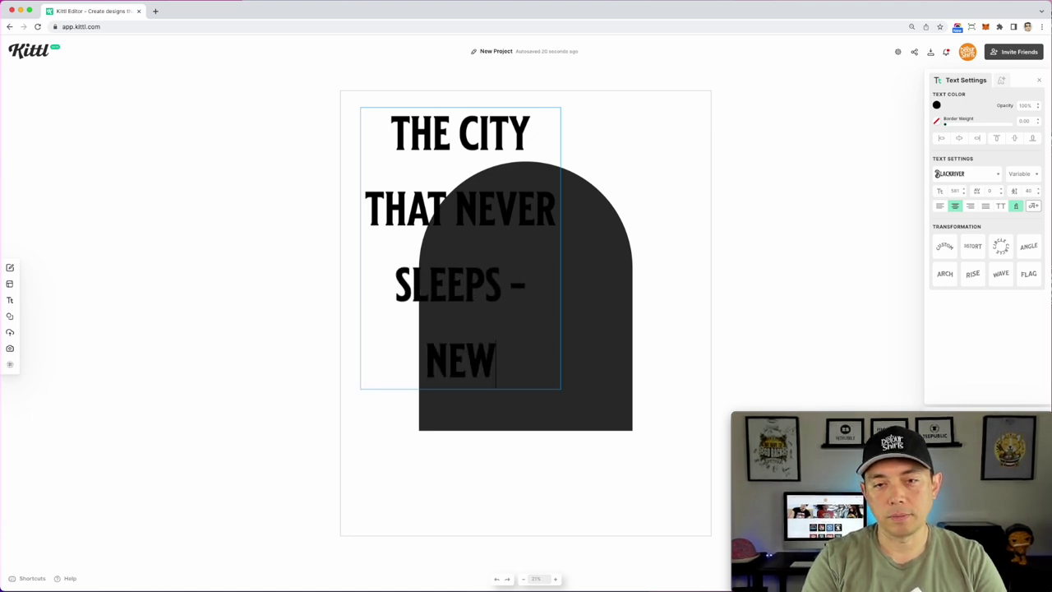
type(" YORK")
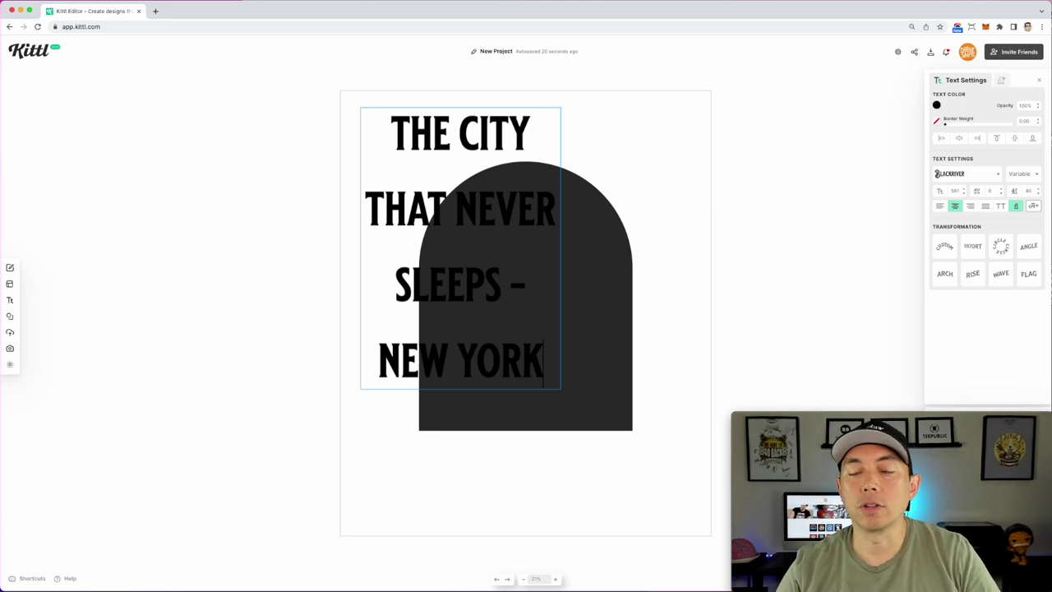
key("Escape")
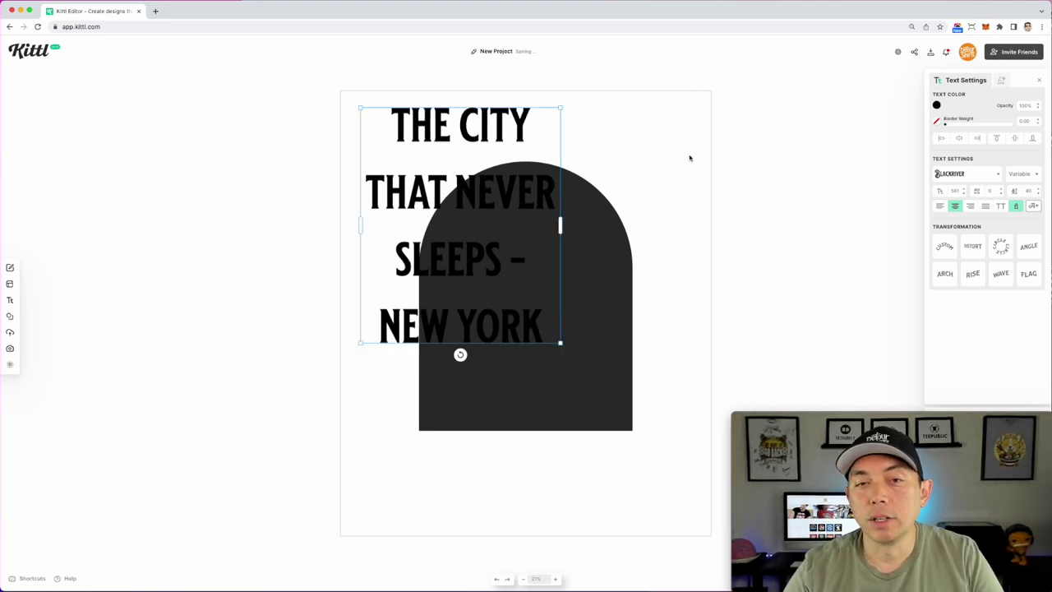
- Apply the Custom transformation to the text and place its path ends beside the arch's lower corners and its midpoint above the arch's top
left_click(947, 248)
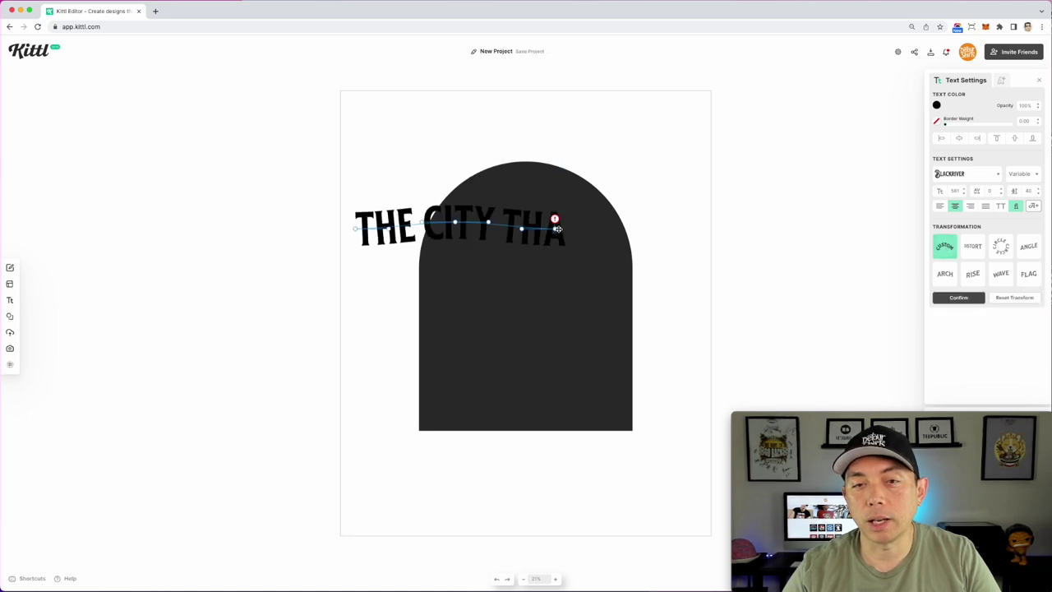
left_click_drag(555, 228, 659, 418)
left_click_drag(356, 228, 385, 426)
left_click_drag(456, 222, 530, 146)
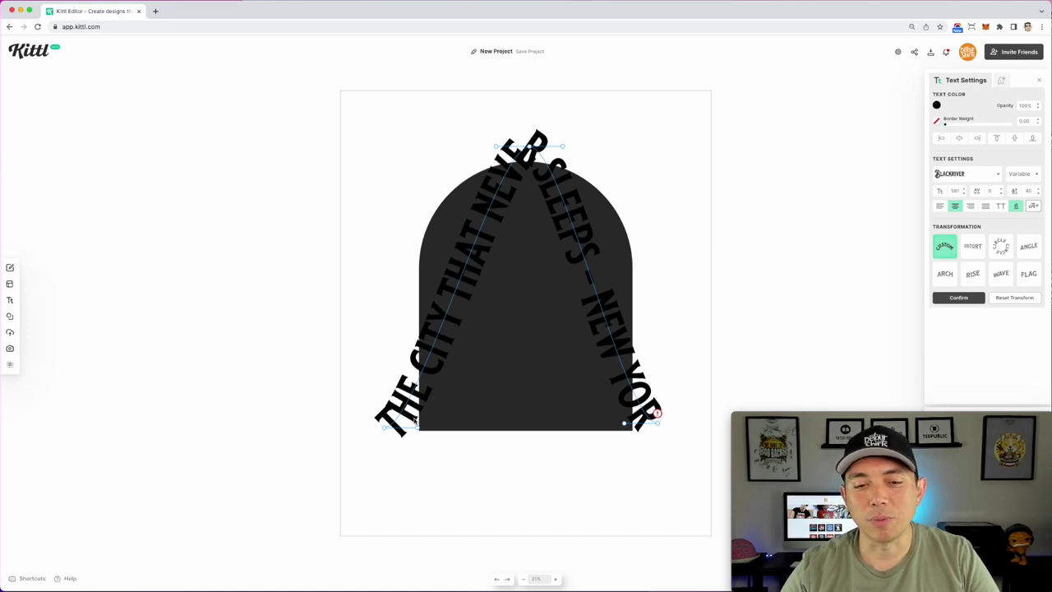
- Pull the end handles upward and the top handles outward so the text path curves around the arch
left_click_drag(384, 426, 386, 322)
left_click_drag(657, 422, 661, 341)
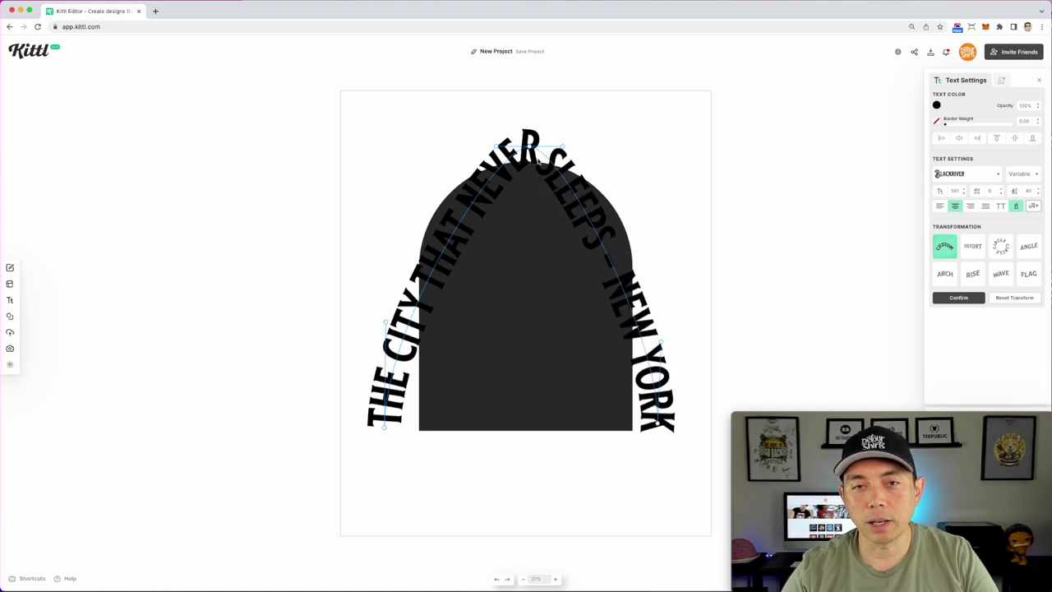
left_click_drag(496, 146, 367, 136)
left_click_drag(563, 148, 676, 144)
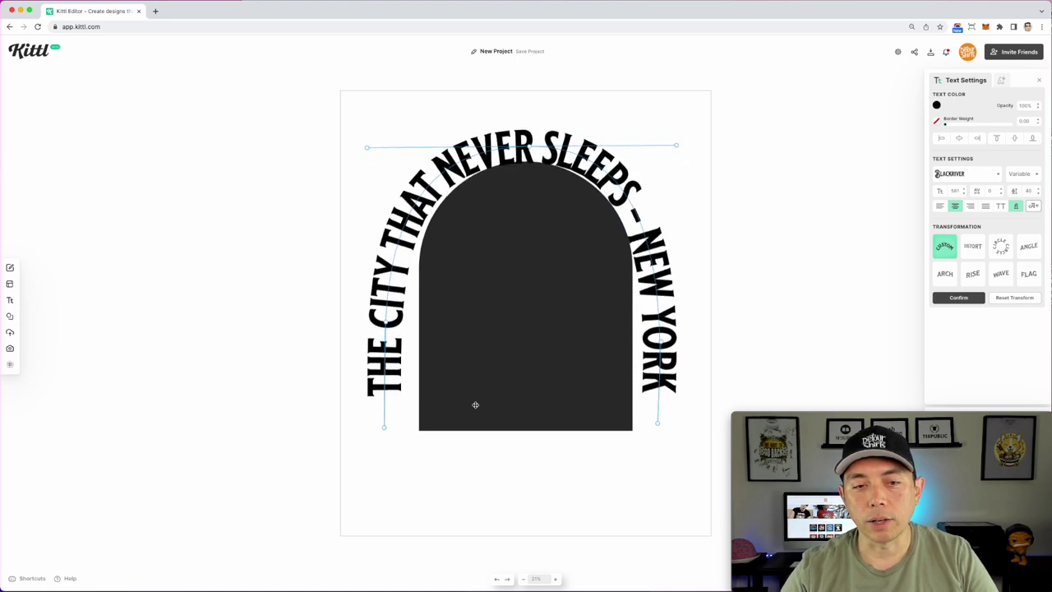
- Extend both path ends down towards the artboard's lower edge and slightly widen the top curve handles to even out the arched text
left_click_drag(384, 426, 388, 509)
left_click_drag(657, 423, 655, 509)
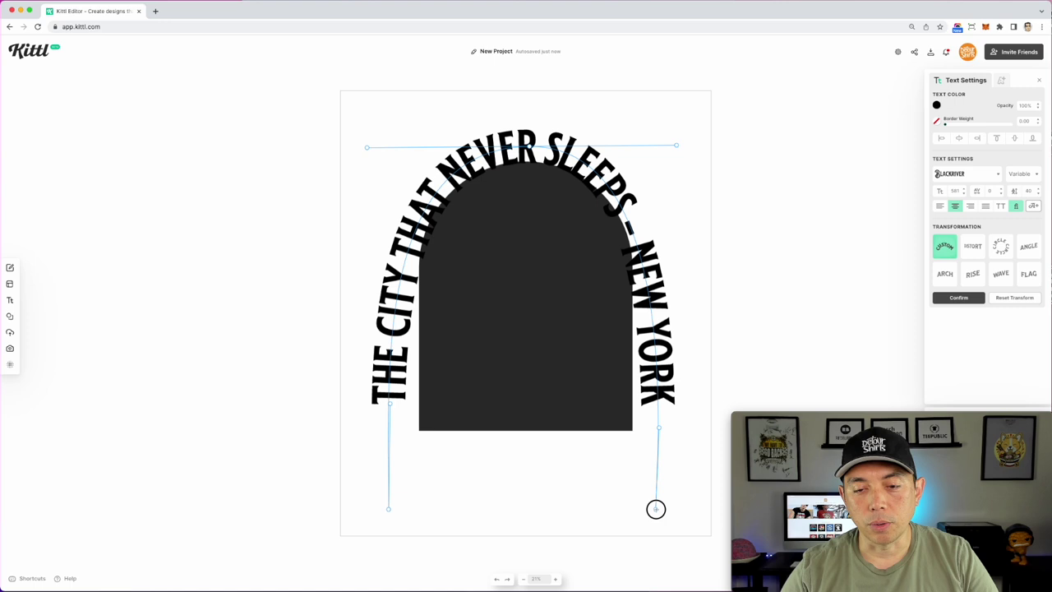
left_click_drag(660, 426, 657, 425)
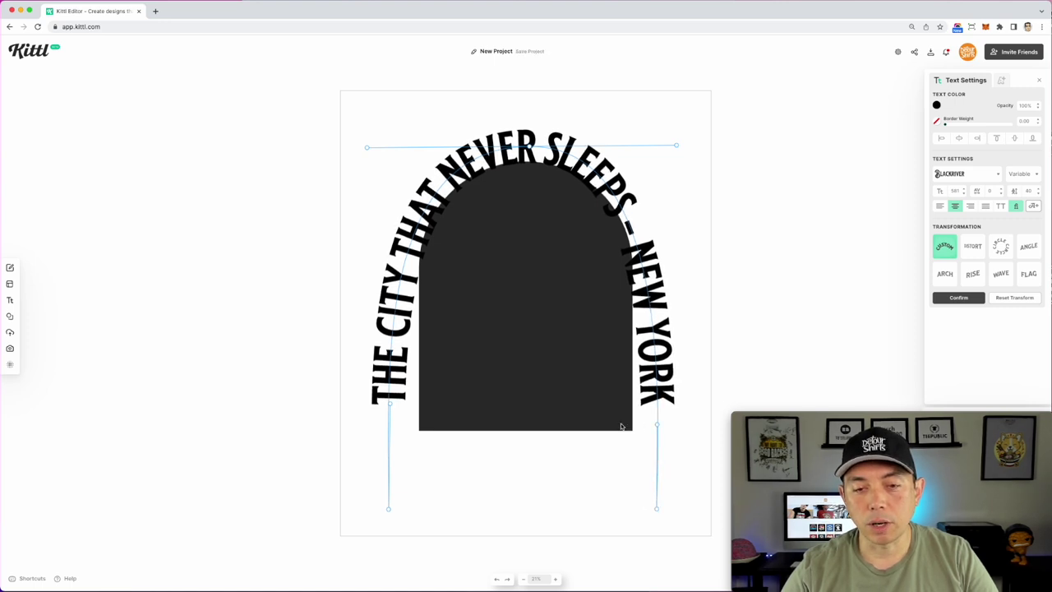
left_click_drag(388, 509, 391, 510)
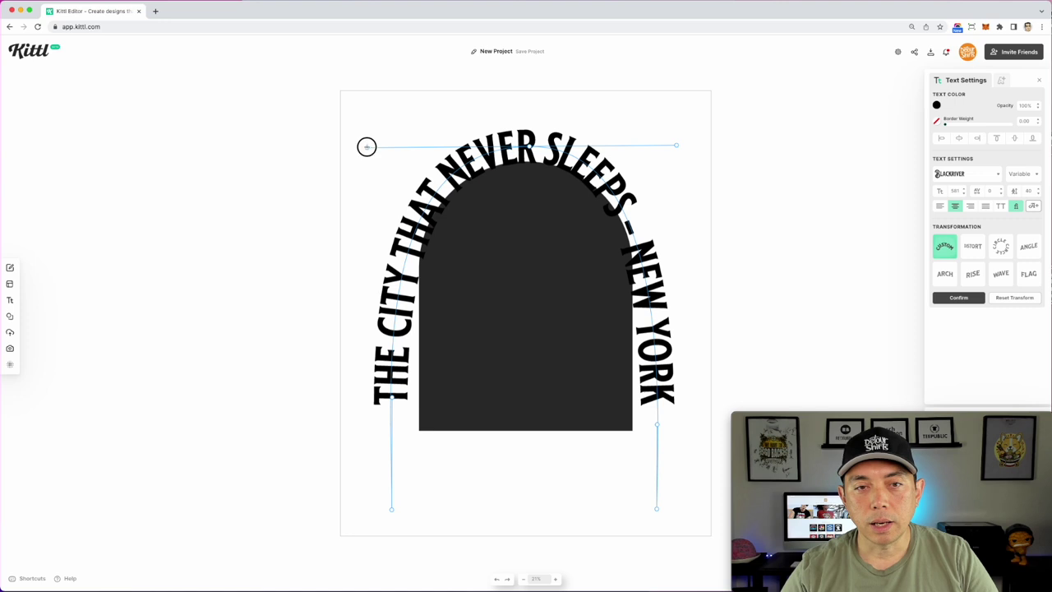
left_click_drag(367, 146, 356, 145)
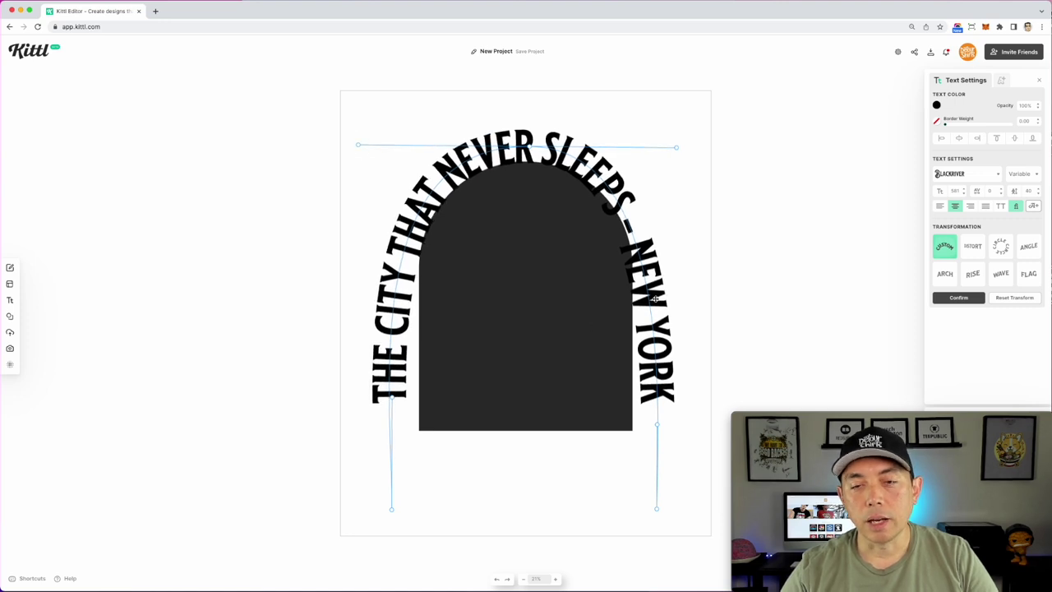
left_click_drag(676, 148, 683, 146)
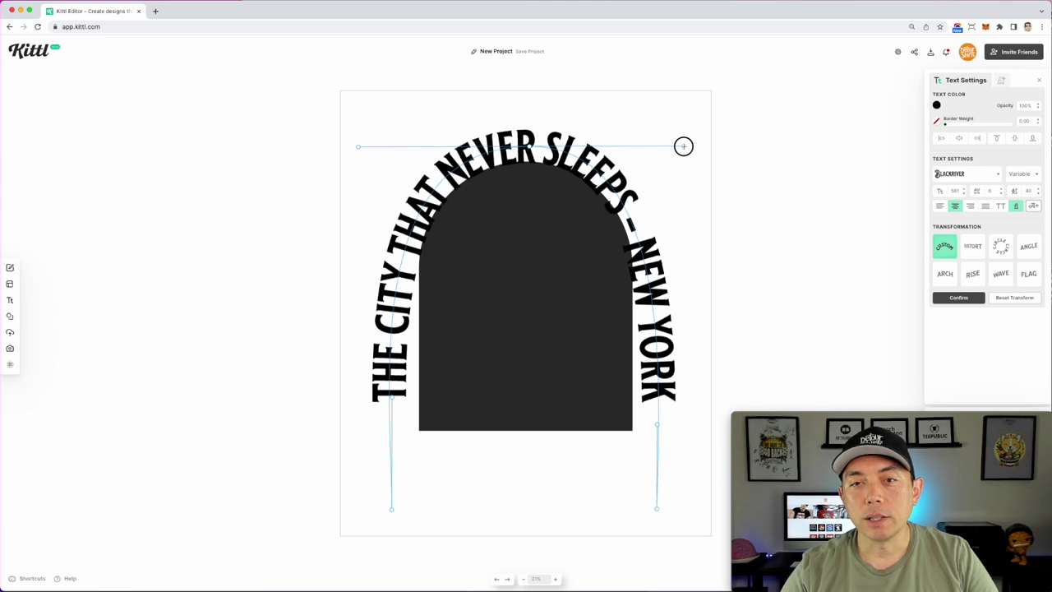
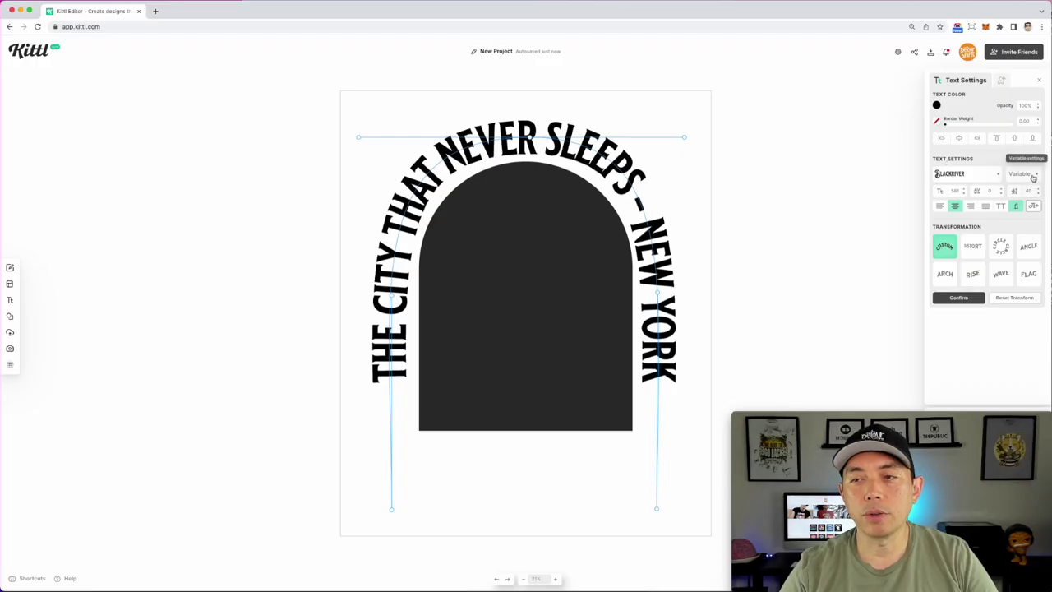
- Widen the arched text's letters through the Blackriver font's variable settings
left_click(1037, 177)
left_click_drag(899, 188, 932, 184)
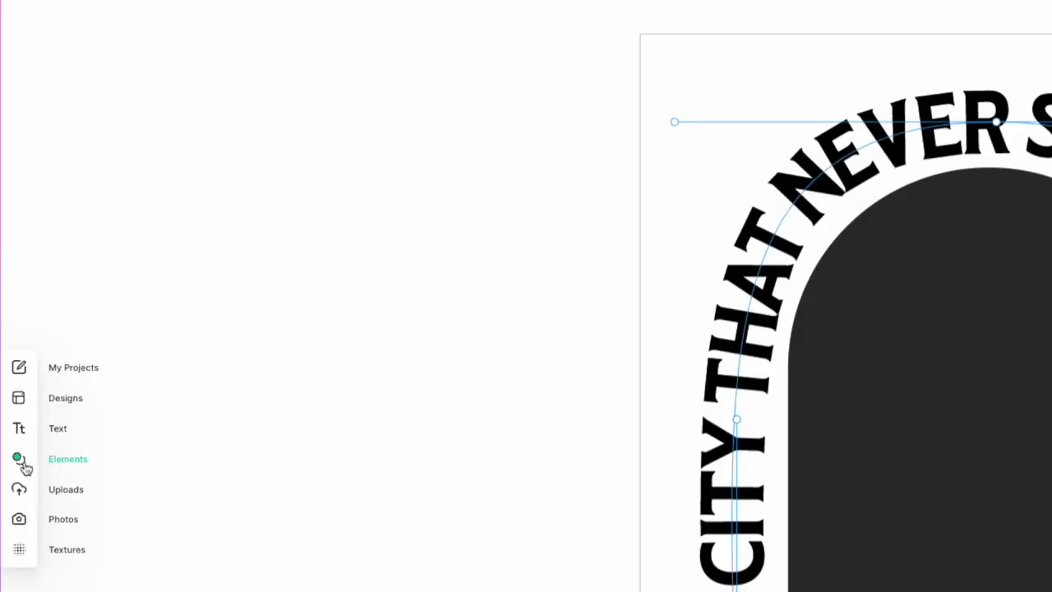
- Search the illustrations for "empire states building" and add the red Statue of Liberty to the design
left_click(10, 316)
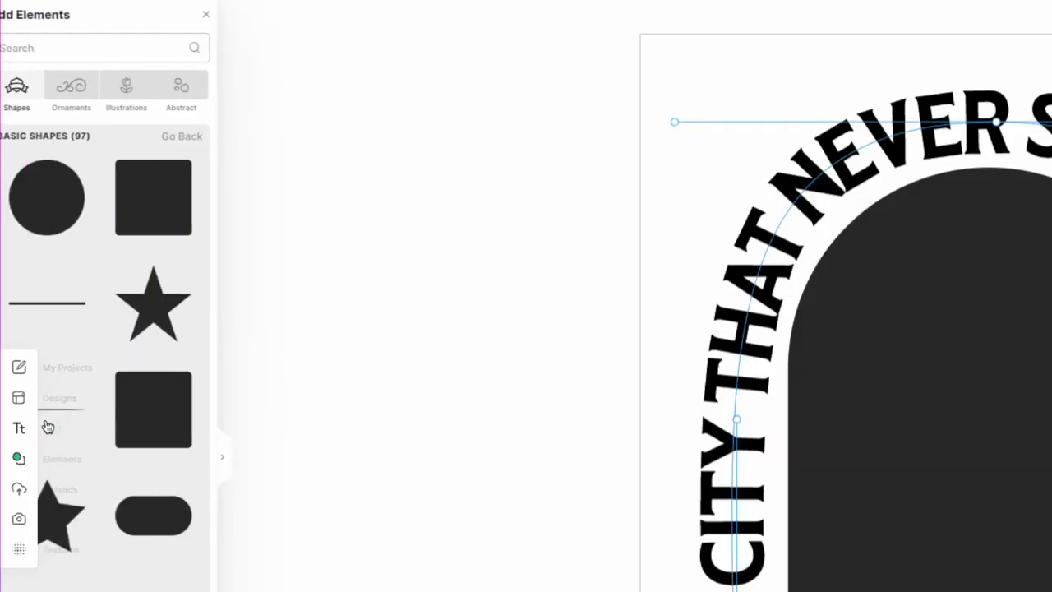
left_click(176, 86)
left_click(104, 51)
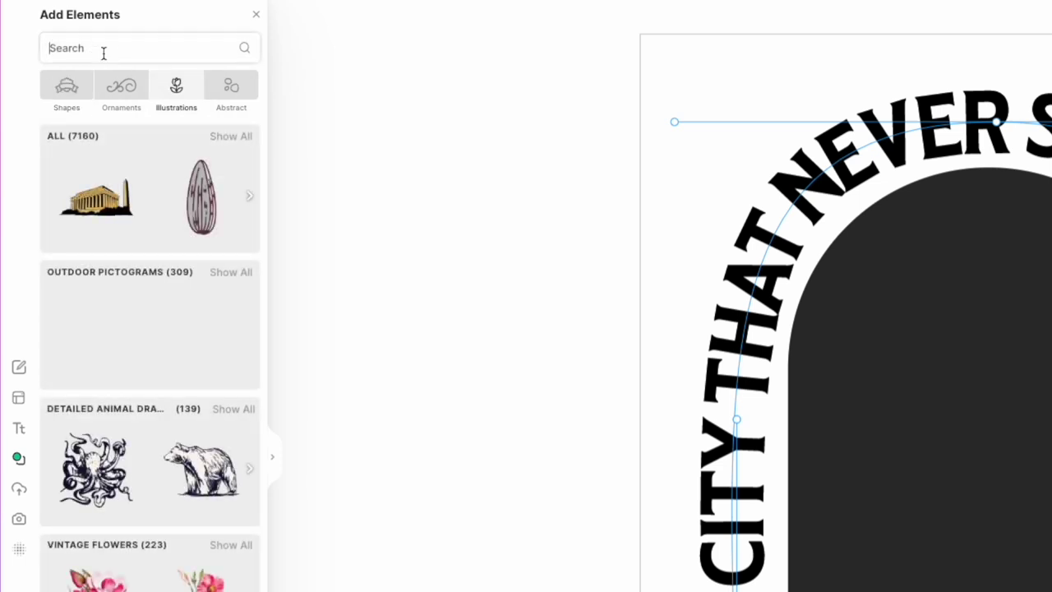
type("building")
left_click(73, 125)
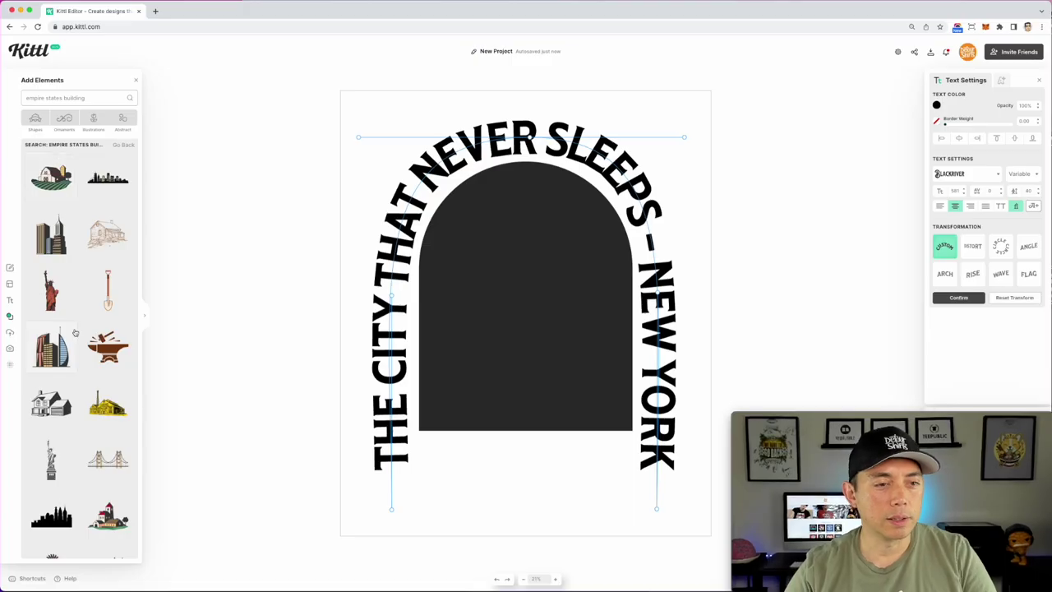
scroll(93, 360, "down", 5)
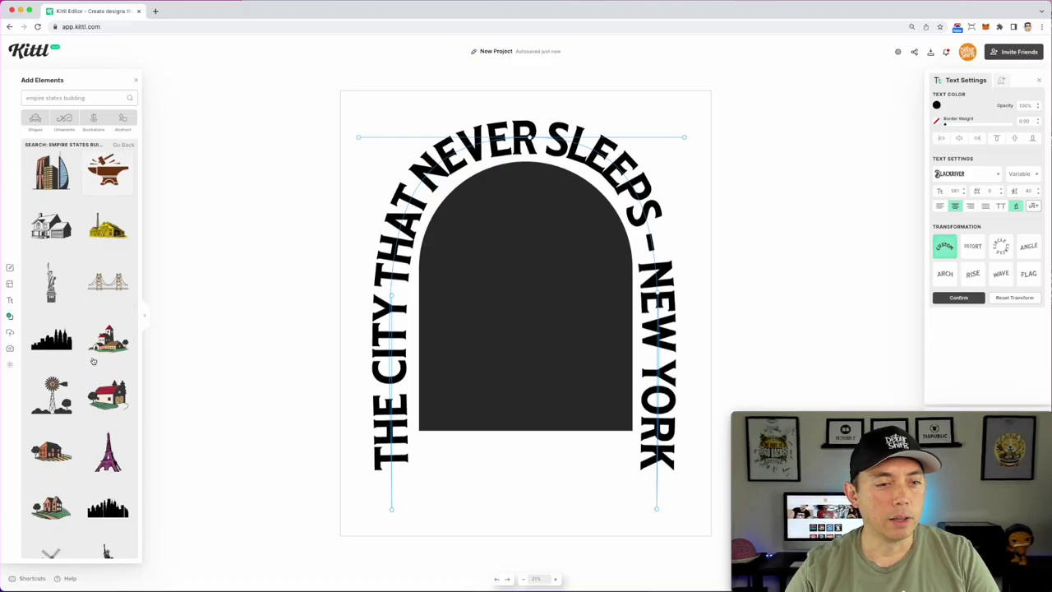
scroll(93, 360, "down", 3)
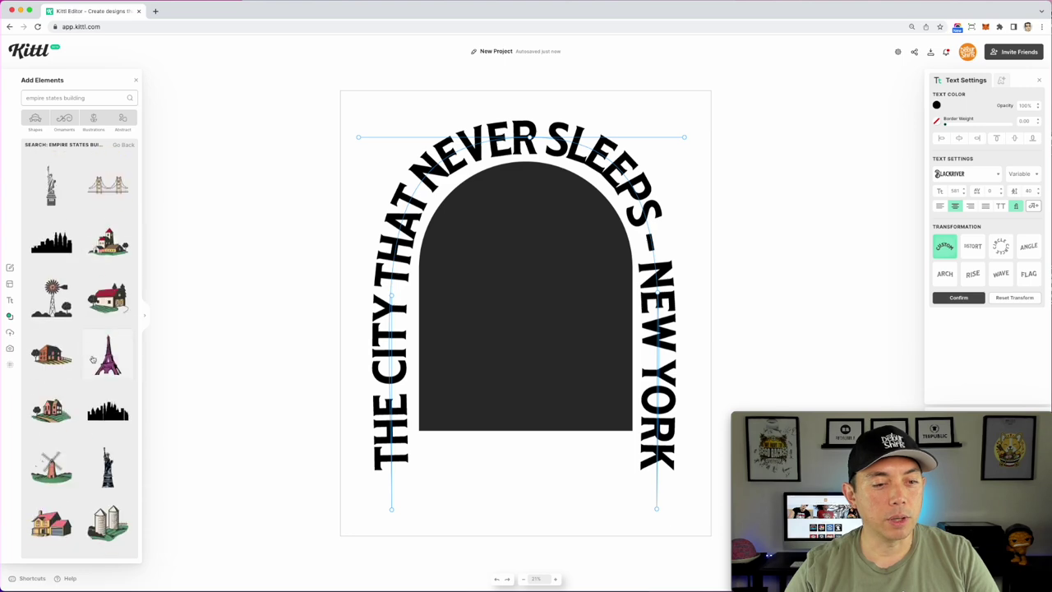
scroll(93, 359, "down", 2)
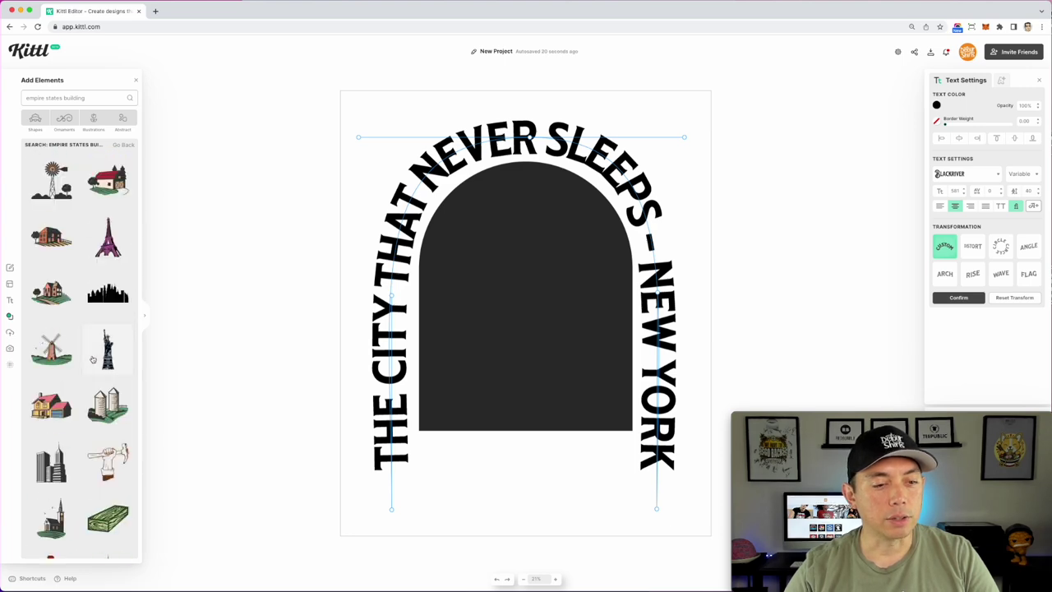
scroll(93, 360, "up", 8)
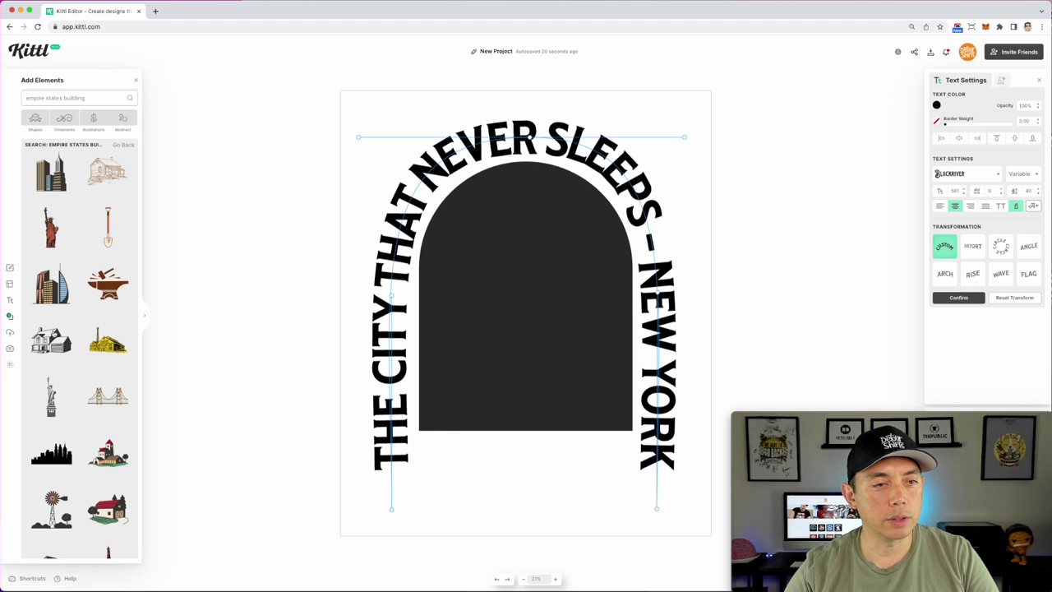
left_click(51, 228)
- Enlarge the Statue of Liberty and centre it over the arch, with the torch overlapping the curved text and the base below the arch
left_click_drag(549, 375, 609, 523)
left_click_drag(558, 405, 536, 316)
left_click_drag(581, 437, 603, 493)
left_click_drag(552, 351, 553, 345)
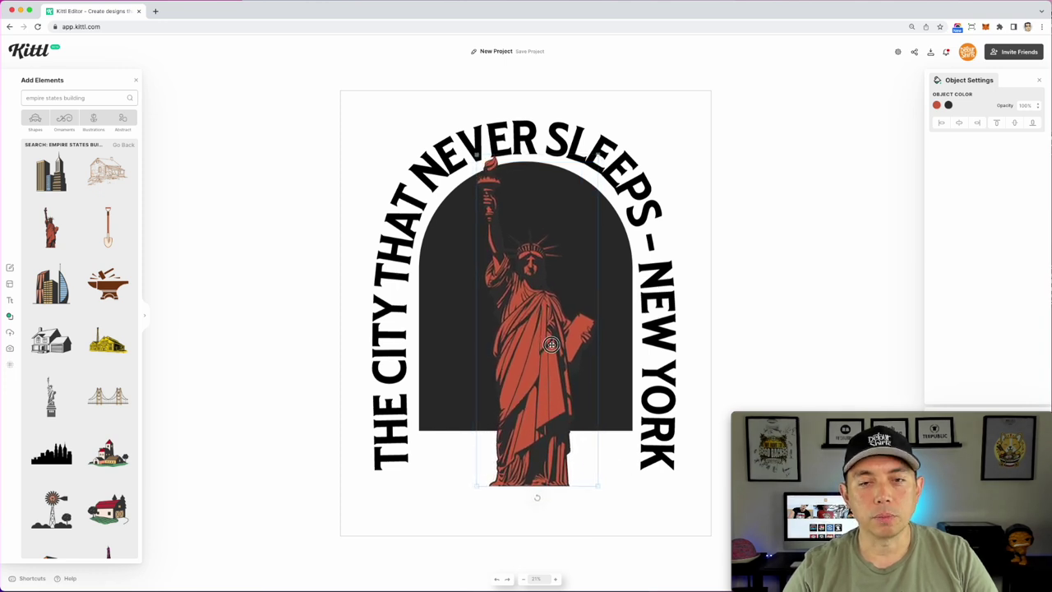
left_click_drag(536, 320, 532, 302)
key("Left")
key("Left")
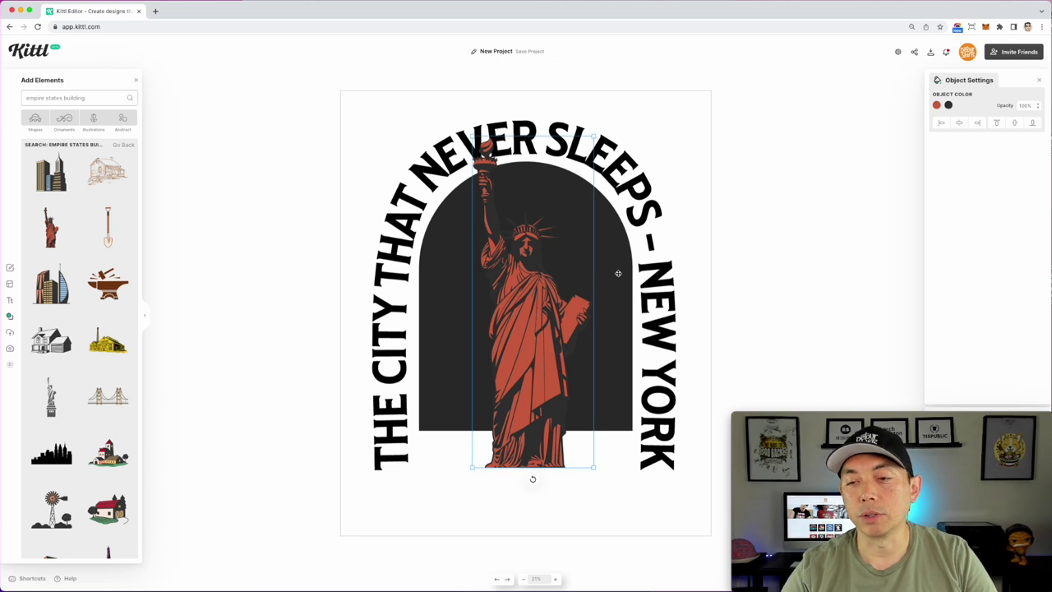
- Recolour the dark arch behind the statue to a pale light blue
left_click(618, 273)
left_click(937, 104)
left_click_drag(839, 170, 831, 120)
left_click_drag(888, 199, 876, 202)
left_click(667, 168)
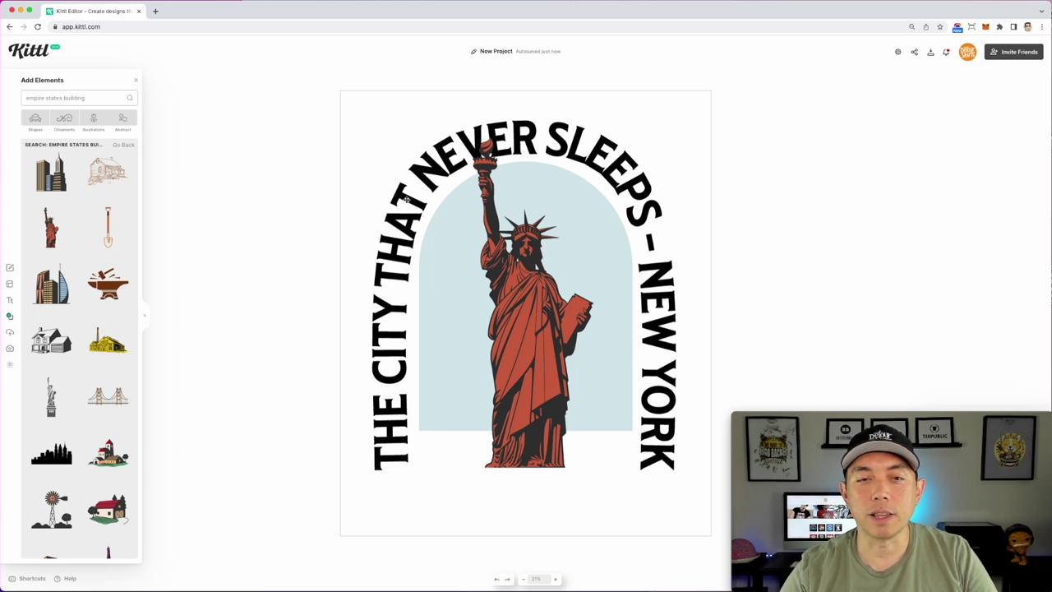
- Replace the curved text around the arch with a new text reading "THAT NEVER SLEEP"
left_click(647, 207)
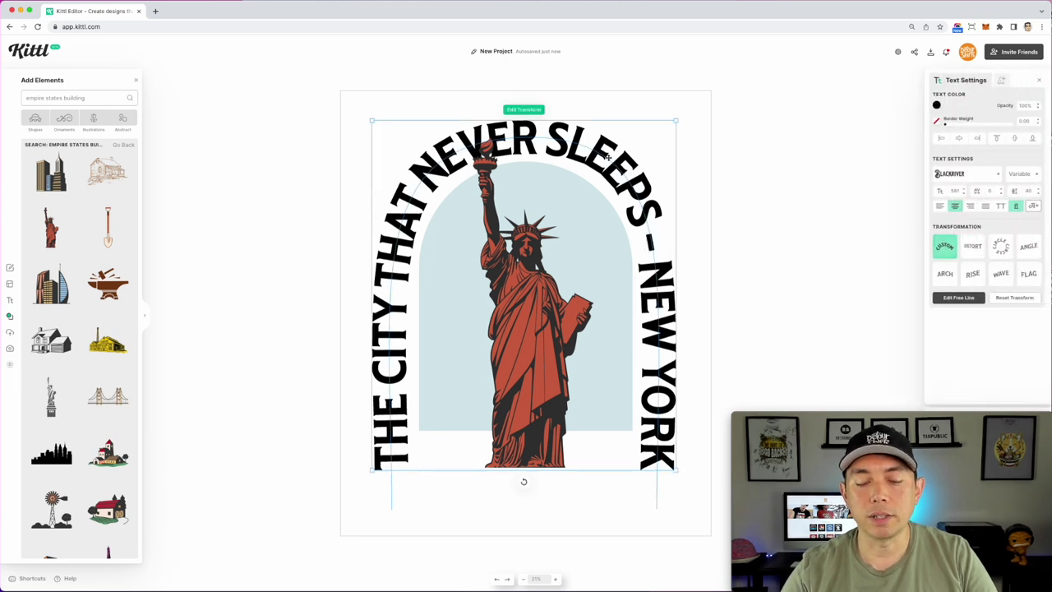
key("Delete")
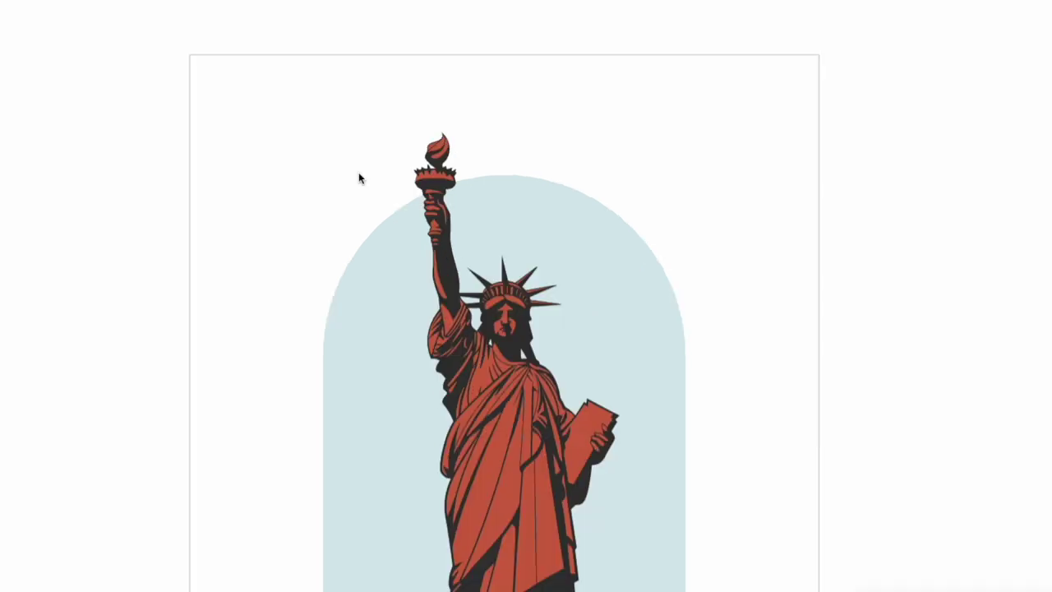
key("t")
type("THAT NEVER SLEEP")
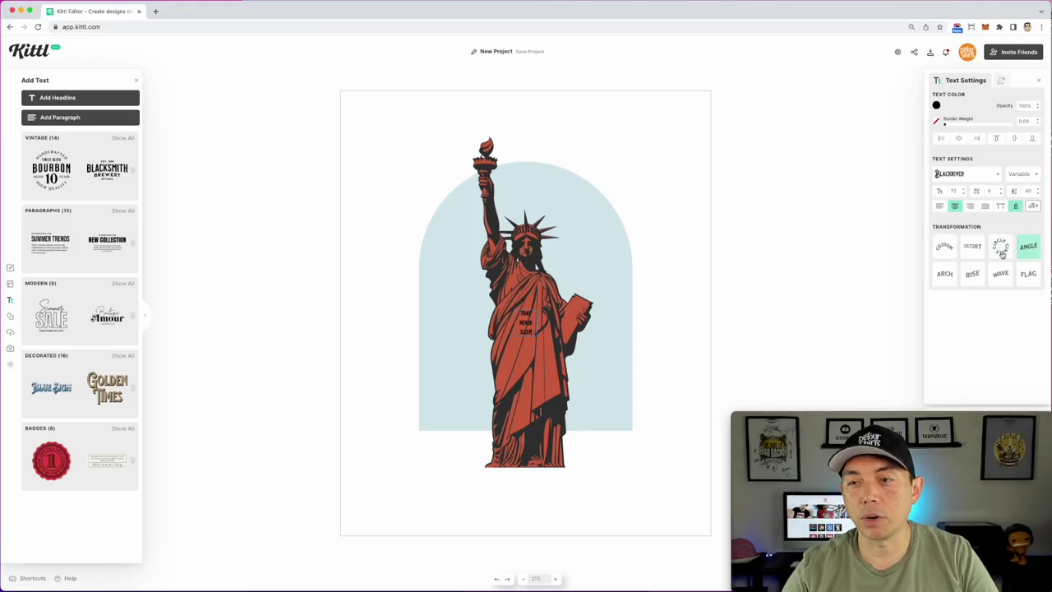
- Apply the Circle transformation to the new text and enlarge it until it spans the arch's rounded top
left_click(1001, 252)
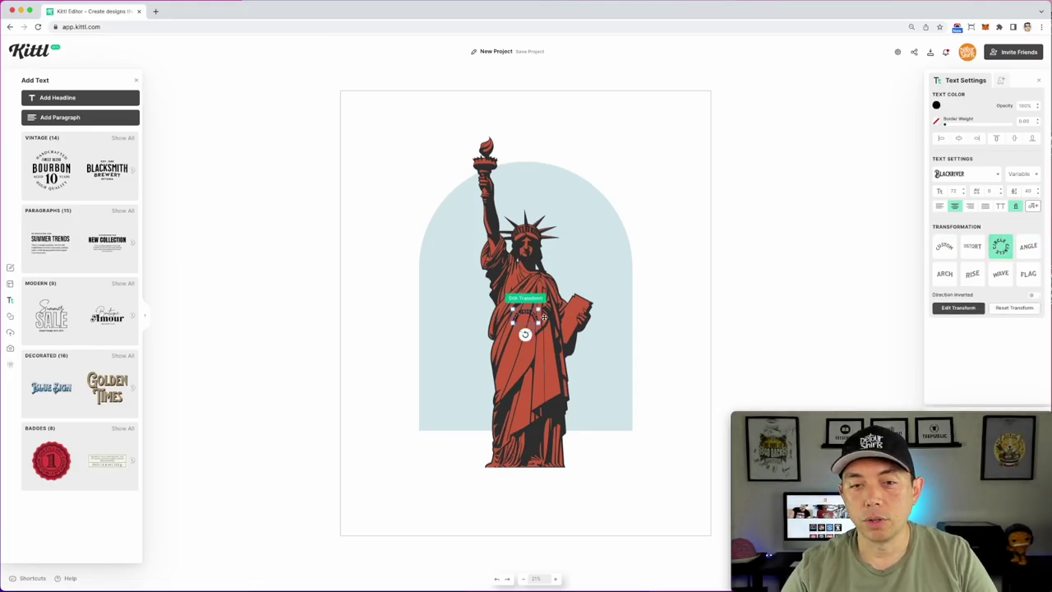
left_click_drag(539, 325, 614, 233)
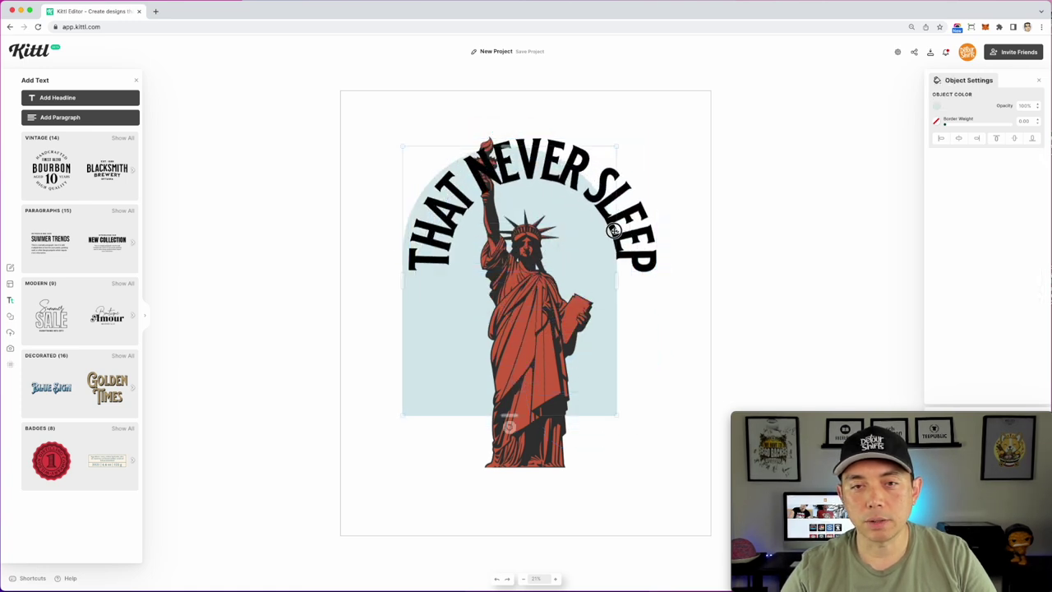
key("super+z")
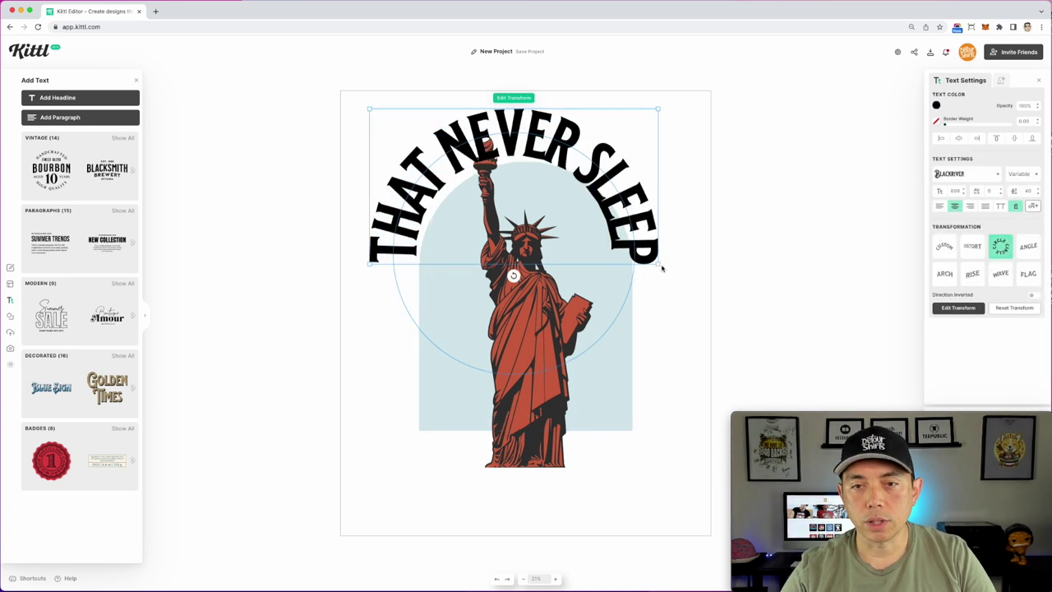
left_click_drag(660, 266, 692, 280)
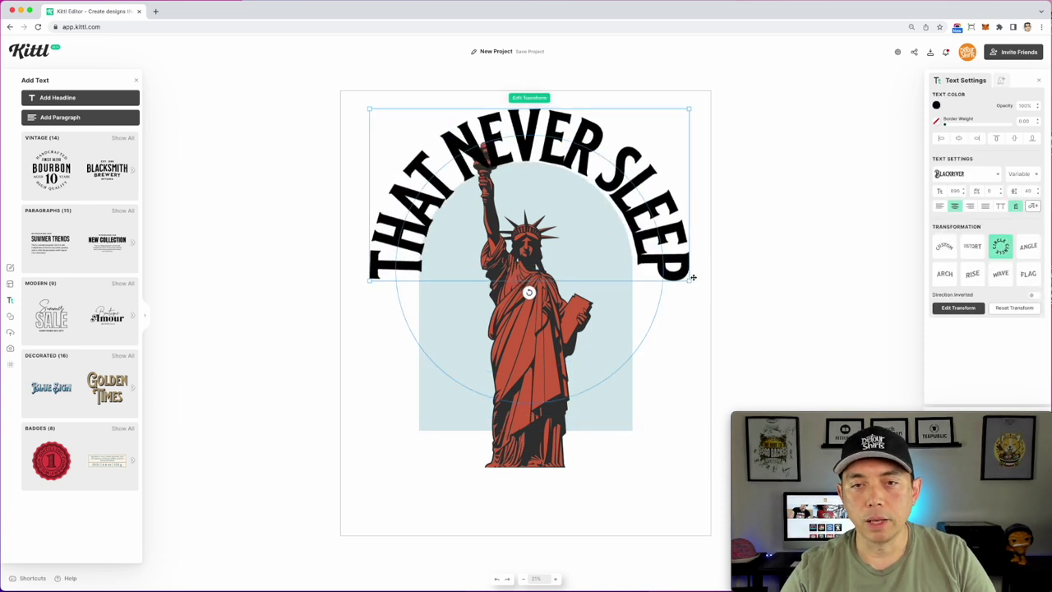
- Set the circular text's font size to 500 and nudge it into place above the arch
left_click(955, 190)
type("50")
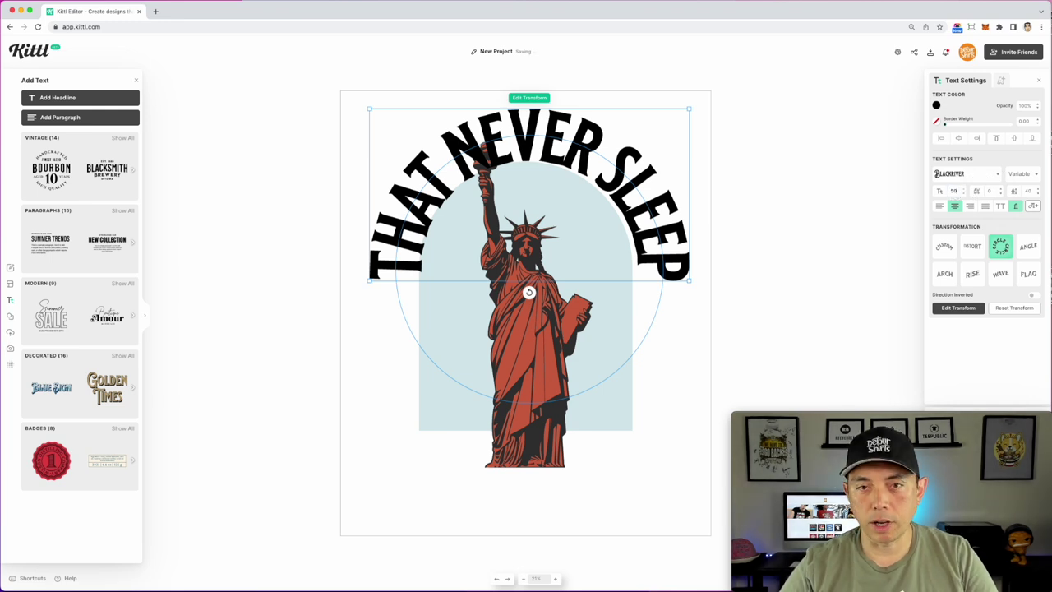
type("0")
key("Return")
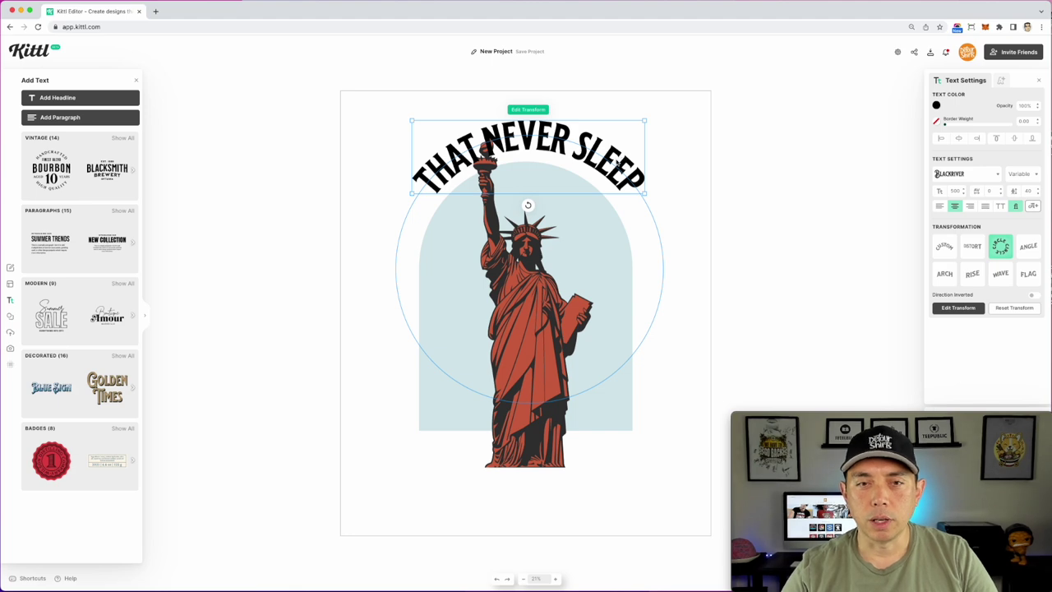
left_click(620, 164)
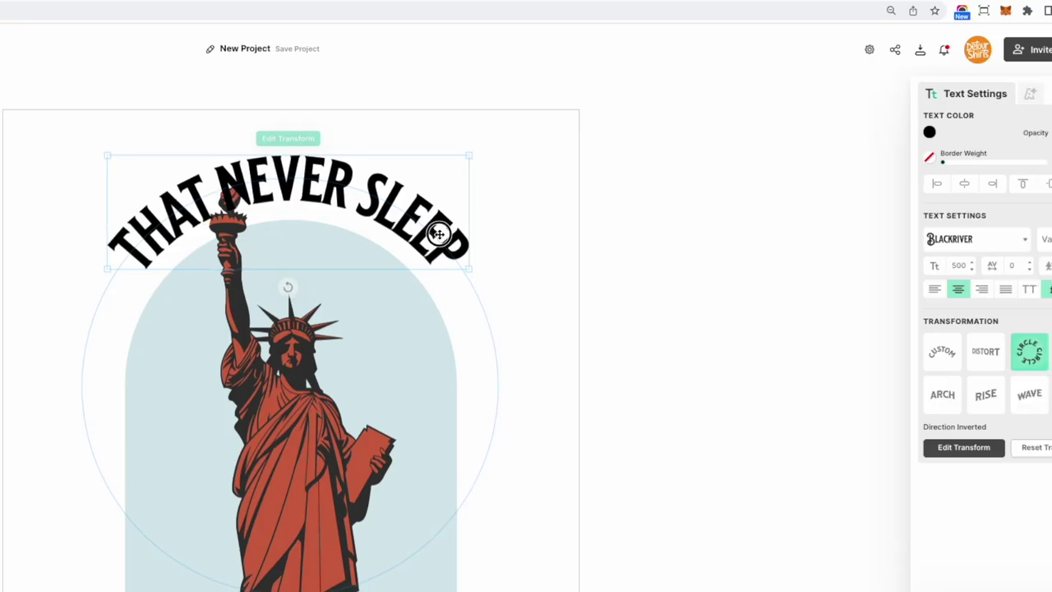
left_click_drag(438, 234, 436, 238)
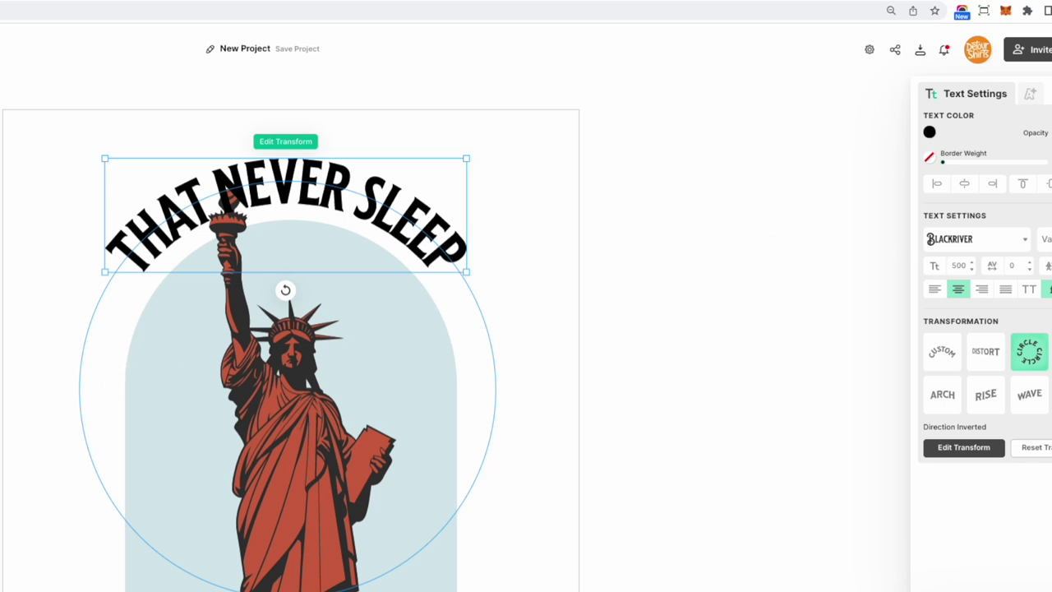
- Try wider and narrower letter widths for the circular text in the variable font settings
left_click(1046, 239)
left_click_drag(868, 261, 977, 316)
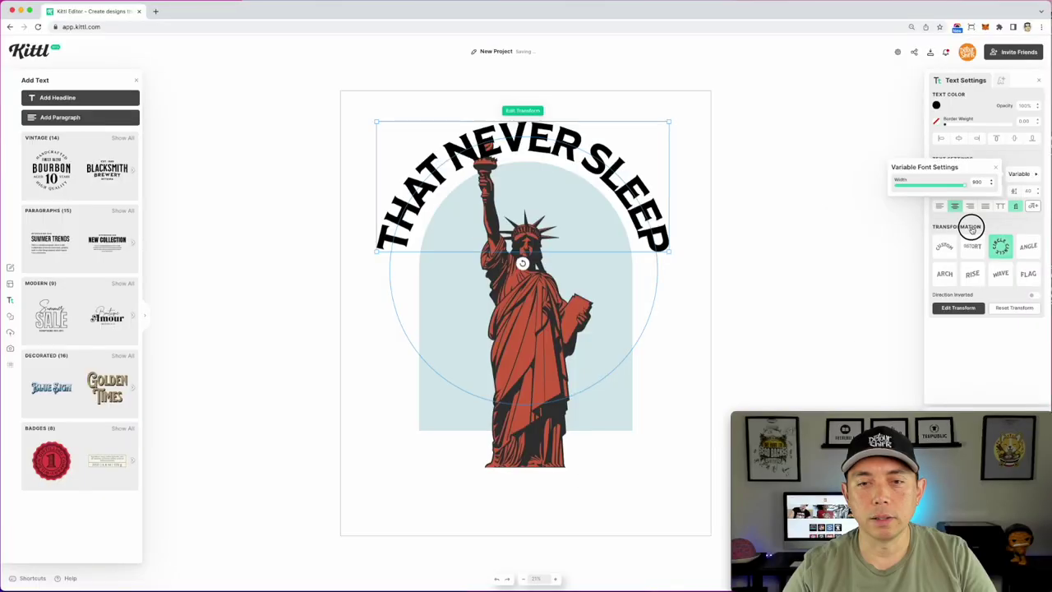
left_click_drag(977, 241, 916, 228)
- Extend the circular text to read "THAT NEVER SLEEPS -"
left_click(644, 201)
double_click(643, 201)
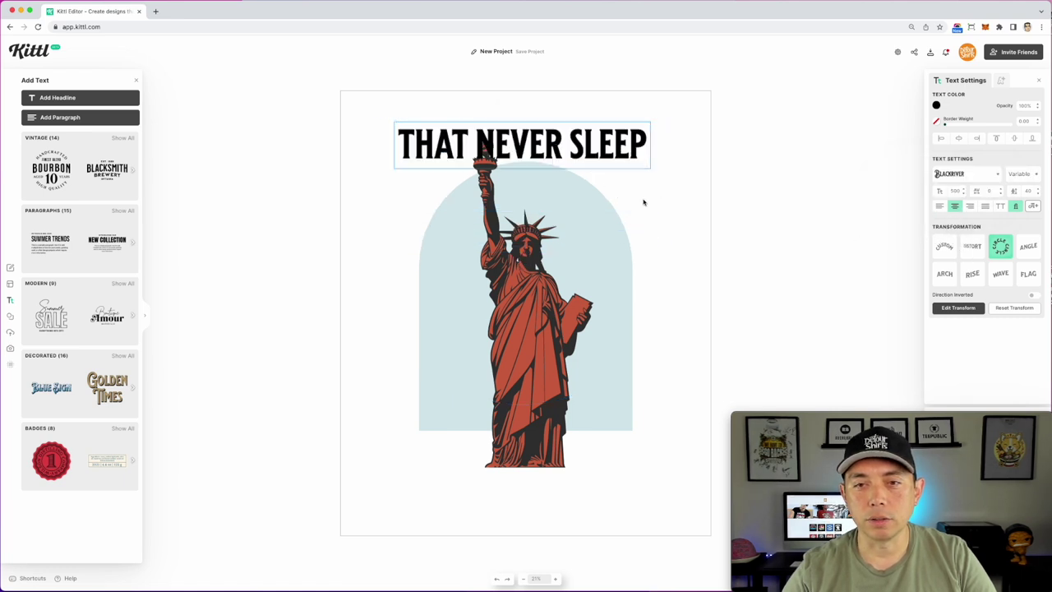
type("S -")
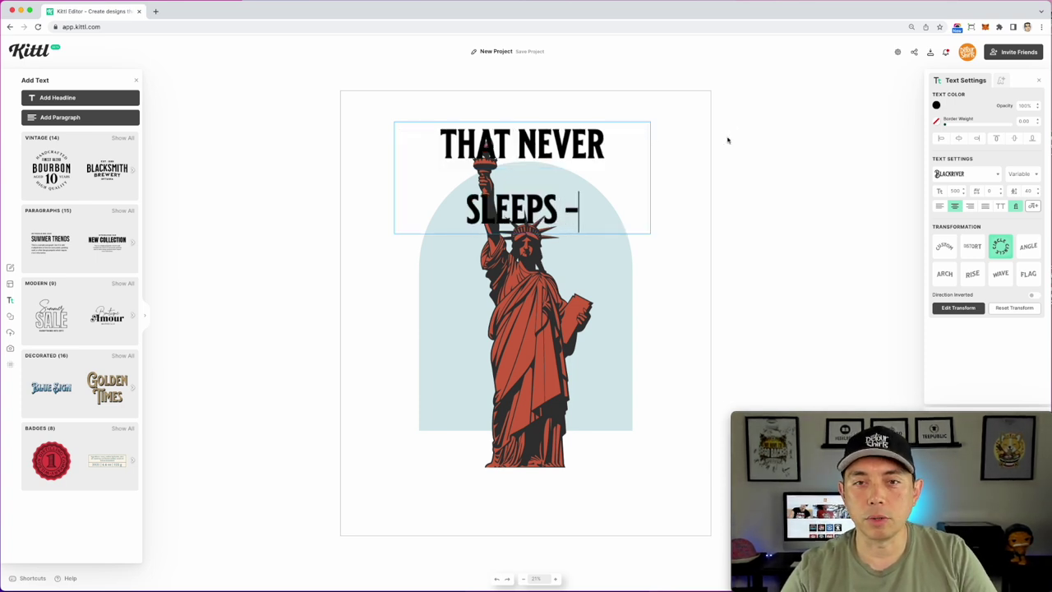
key("Escape")
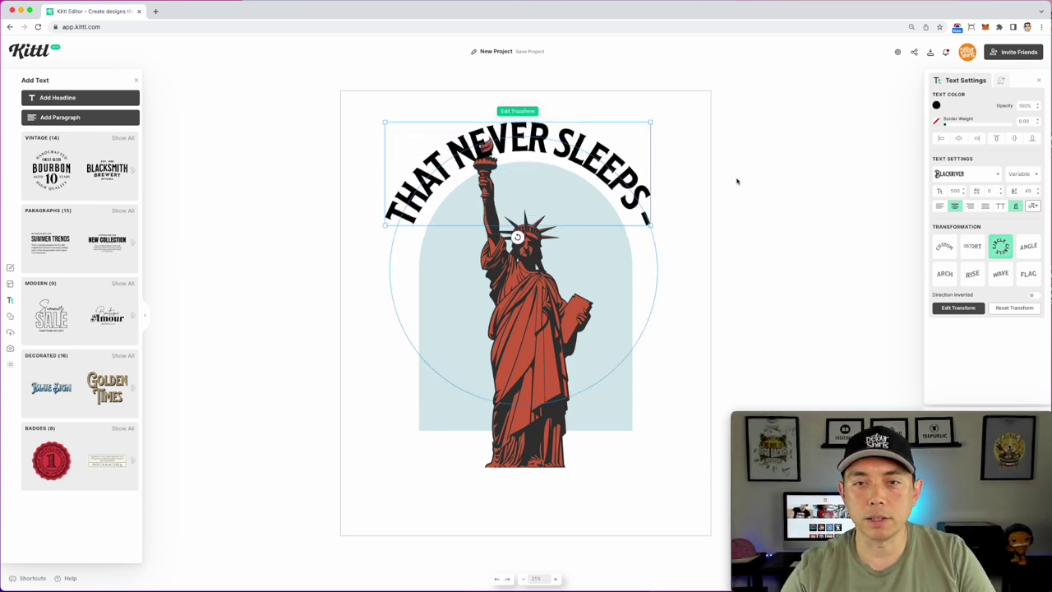
- Widen the circular text's letters through the variable font width so the wording wraps around the arch's top half
left_click(1021, 174)
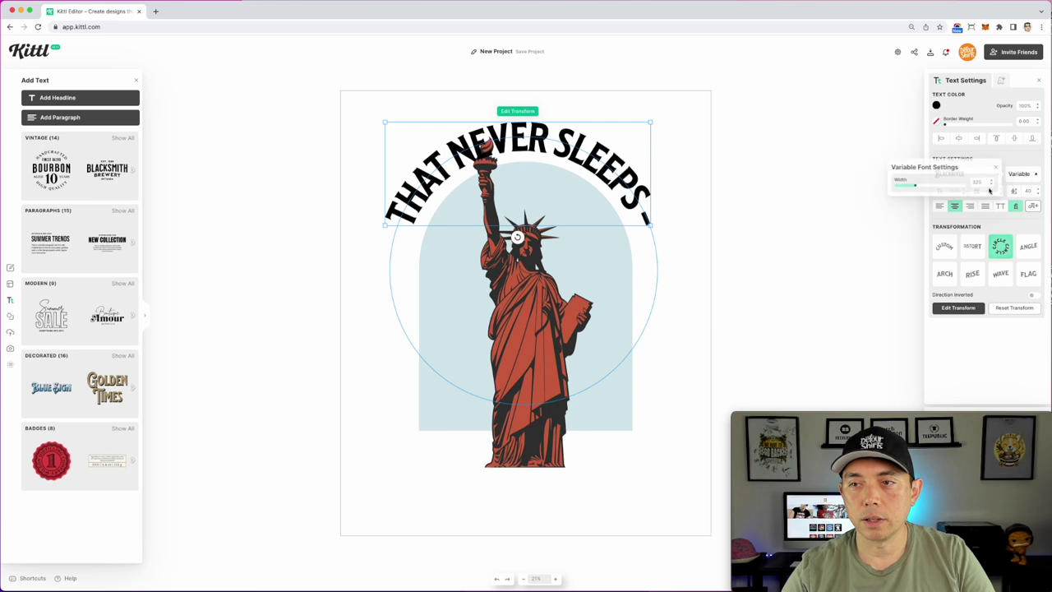
left_click_drag(919, 189, 961, 190)
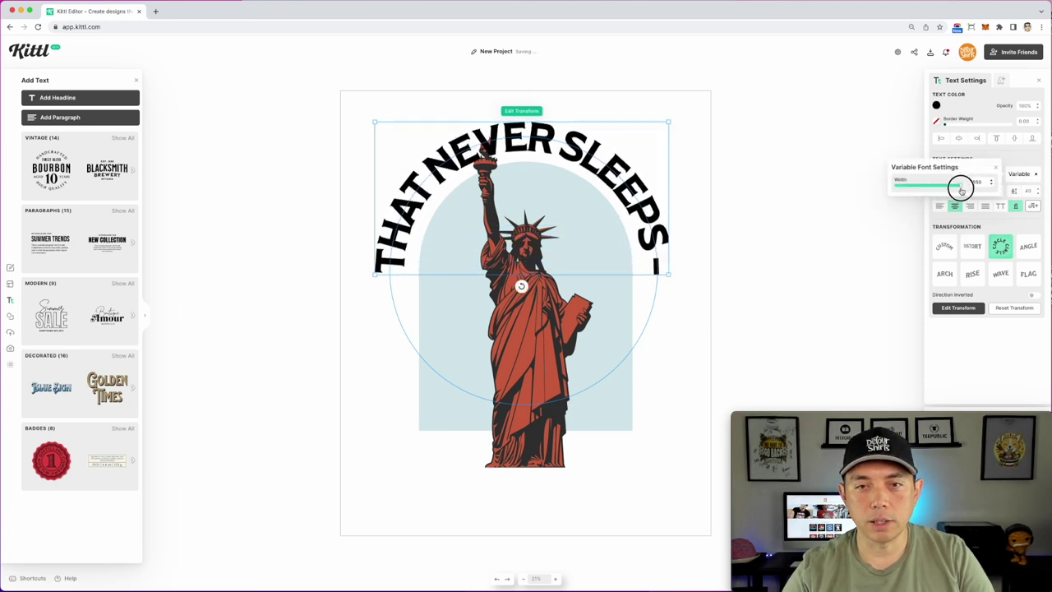
left_click(784, 140)
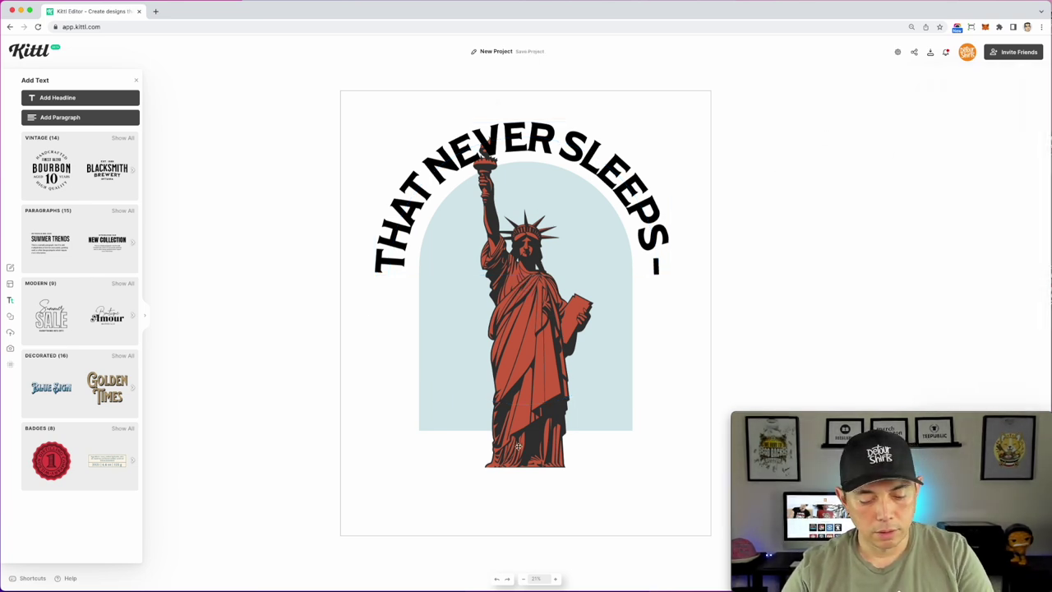
- Add a separate text reading "THE CITY" and place it beside the arch's lower left corner
key("t")
double_click(549, 314)
type("THE CITY")
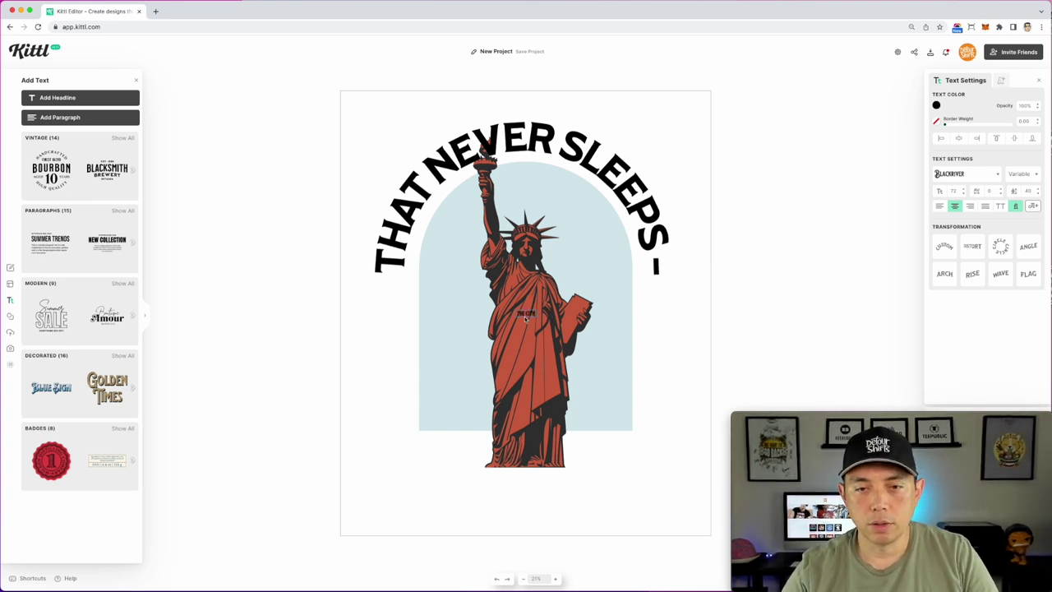
key("Escape")
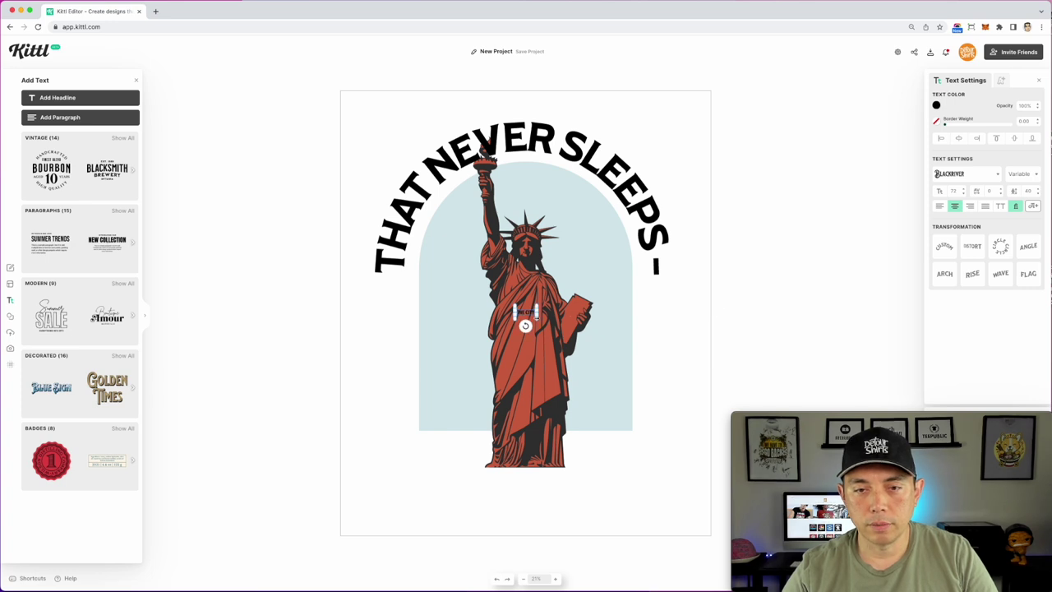
left_click_drag(527, 312, 381, 428)
key("Escape")
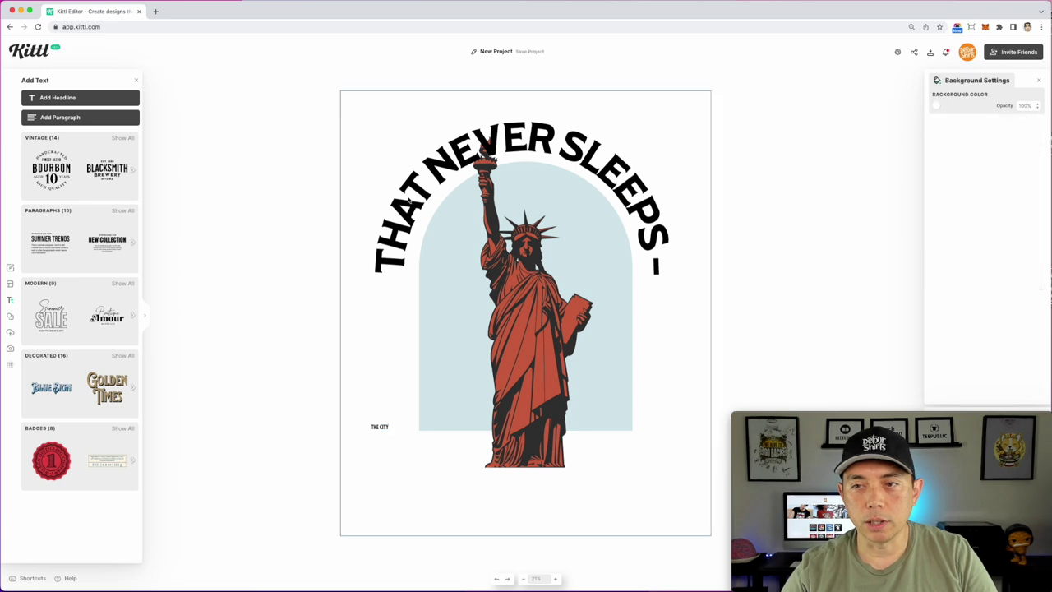
- Set the "THE CITY" text's font size to 500
left_click(379, 425)
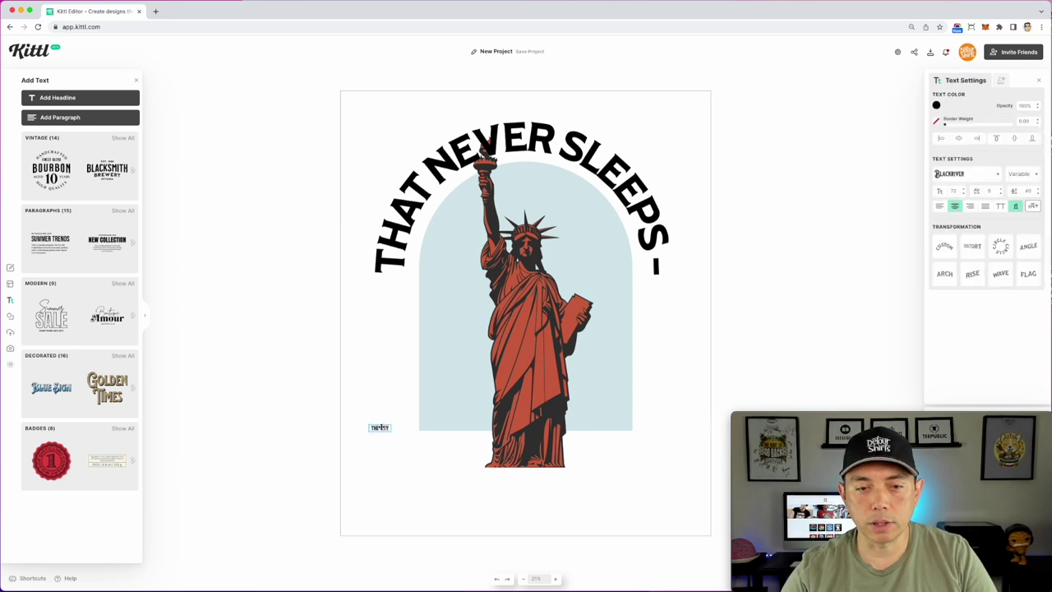
double_click(958, 189)
type("1")
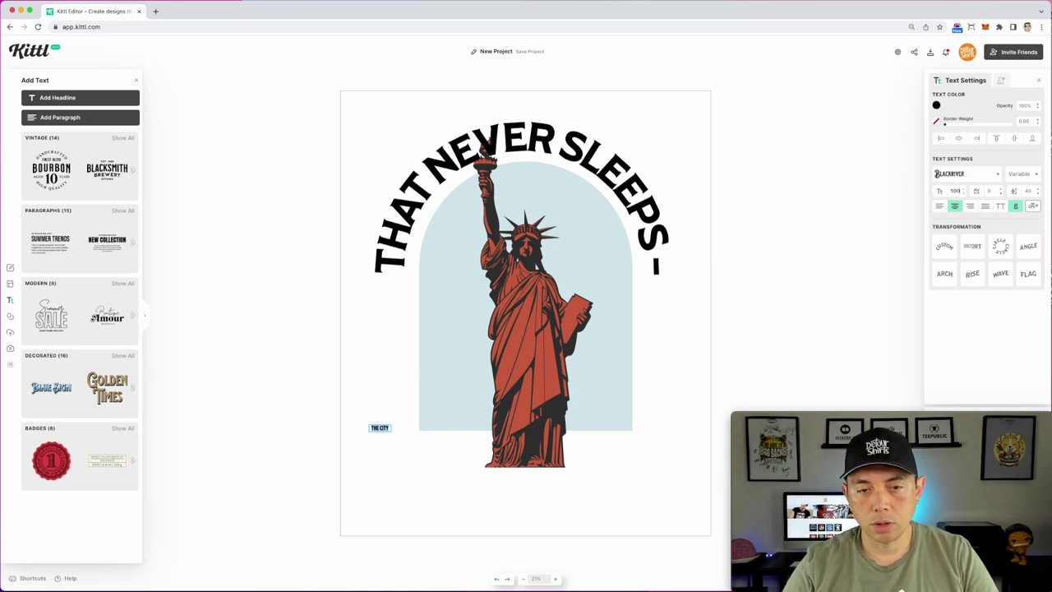
type("00")
key("Return")
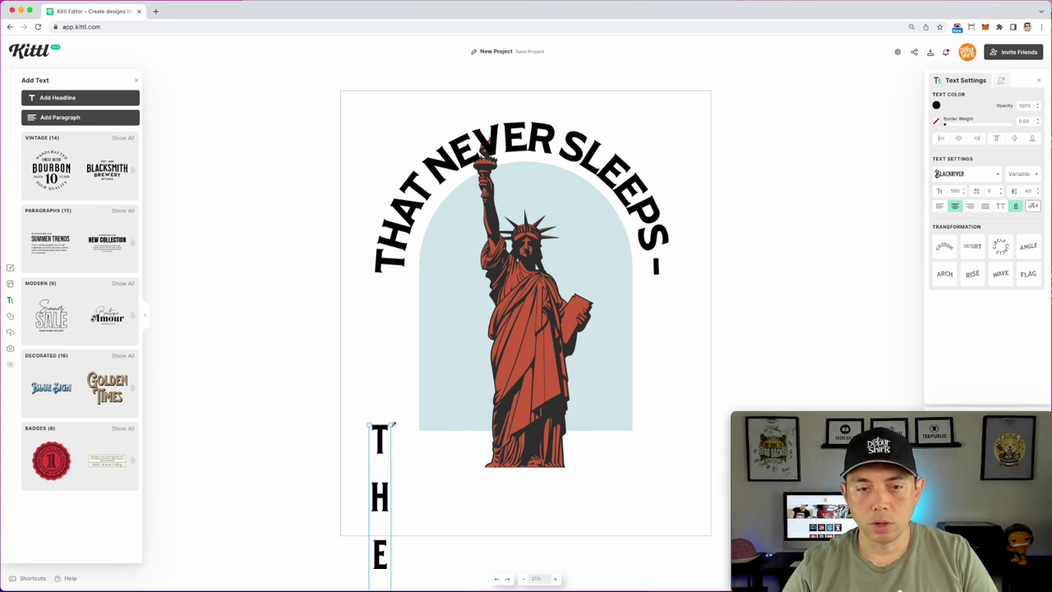
- Widen the "THE CITY" text box so the words fit on one line, and place it across the arch's lower left corner
mouse_move(393, 424)
left_mouse_down()
mouse_move(395, 239)
mouse_move(433, 392)
mouse_move(398, 424)
left_mouse_up()
left_click_drag(382, 461, 419, 196)
left_click_drag(429, 327, 787, 285)
left_click_drag(652, 144, 575, 402)
left_click_drag(710, 403, 533, 403)
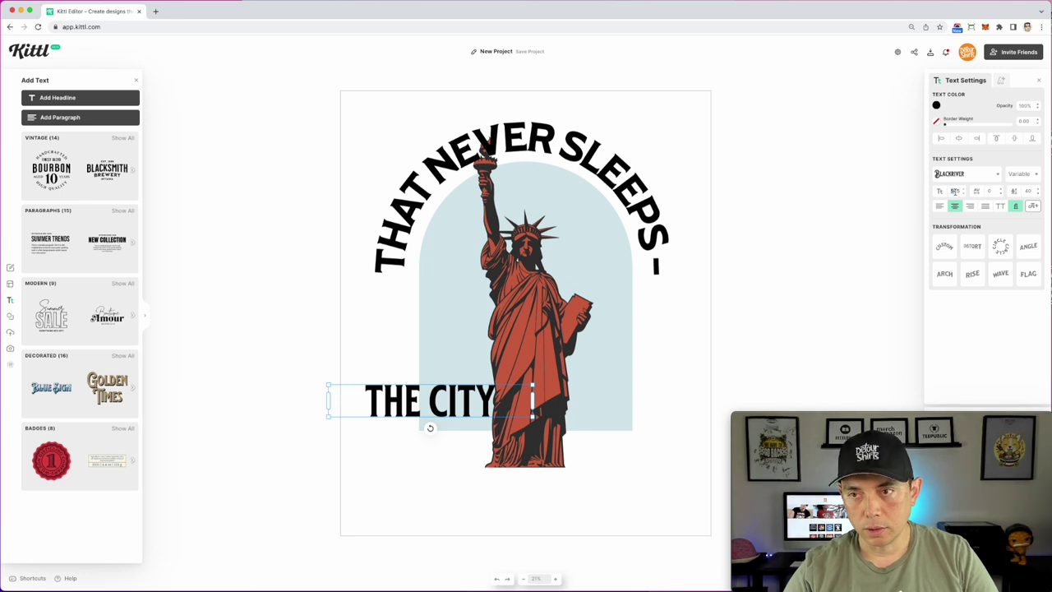
- Set the "THE CITY" text's font size to 500
left_click(956, 192)
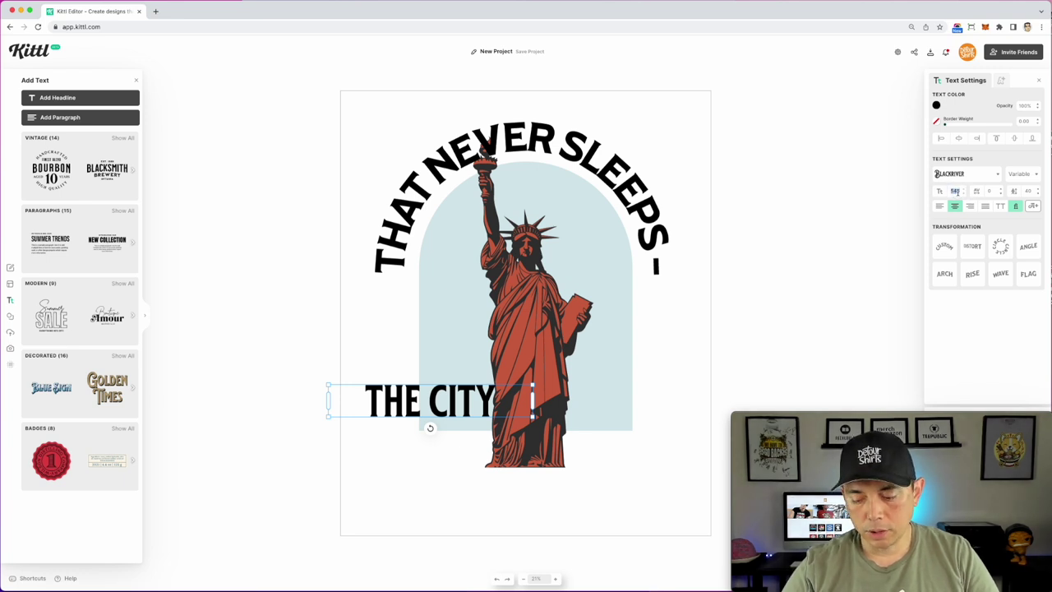
key("Return")
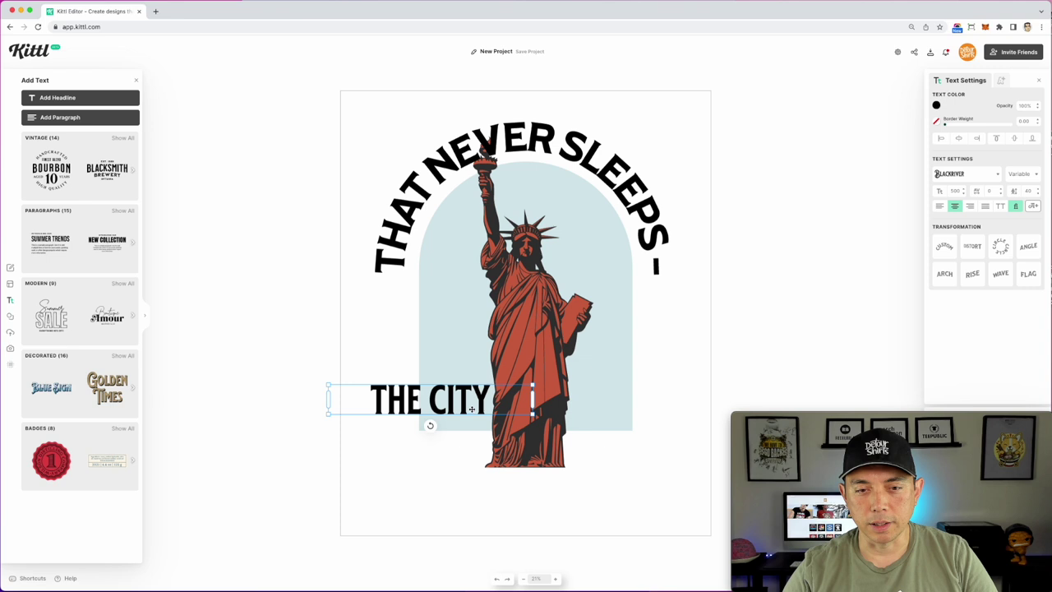
left_click(453, 366)
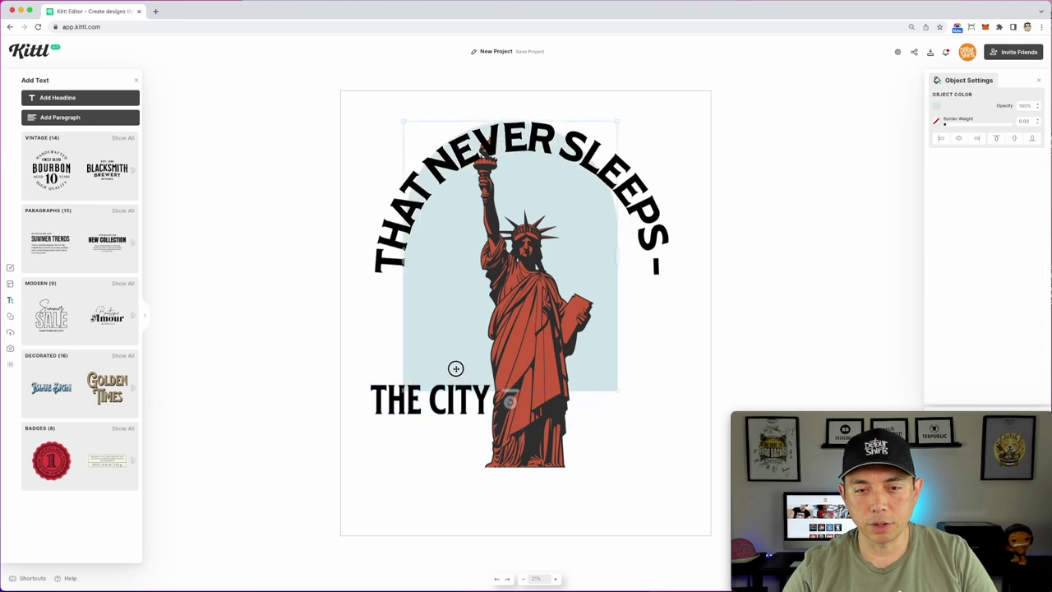
- Rotate the "THE CITY" text to read upward and place it left-aligned along the arch's left side, starting level with the statue's base
left_click(402, 396)
left_click_drag(430, 427, 506, 399)
left_click_drag(436, 369, 396, 363)
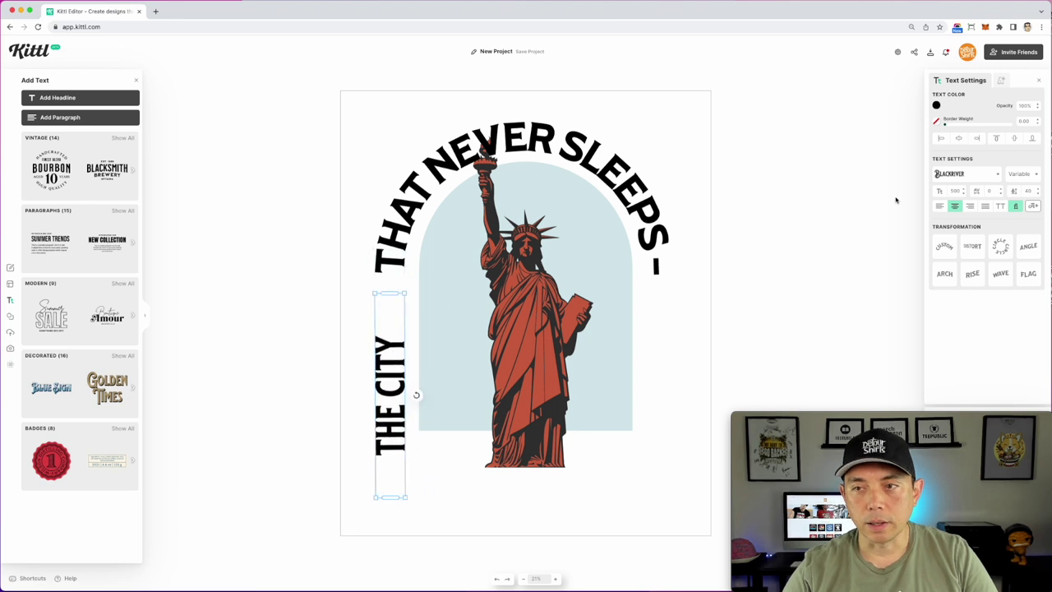
left_click(940, 206)
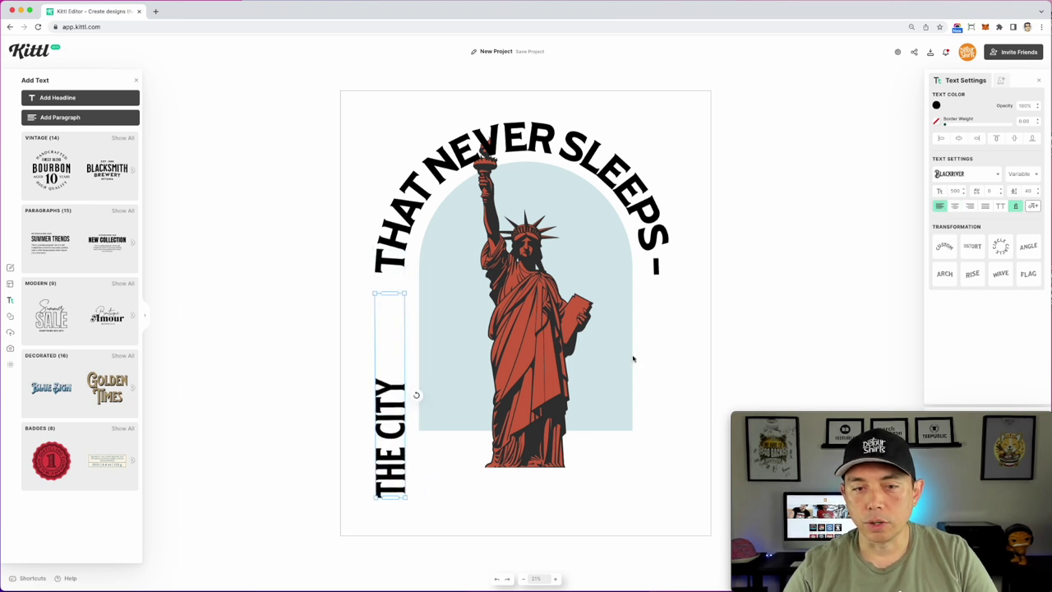
left_click_drag(396, 403, 395, 370)
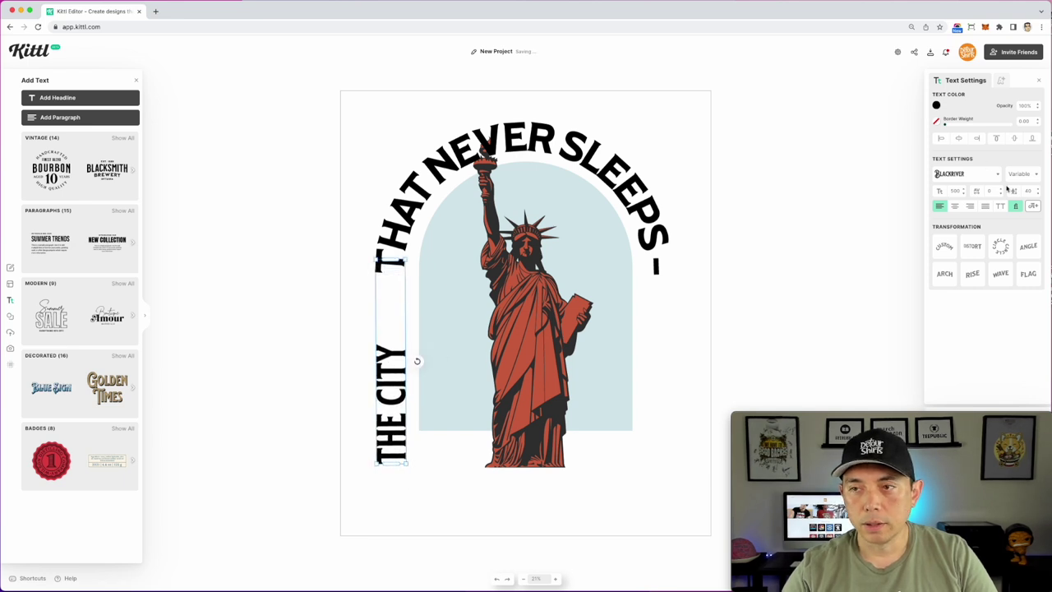
- Widen the "THE CITY" letters through the variable font width so the words run up to the circular text
left_click(1035, 174)
left_click_drag(899, 187, 958, 179)
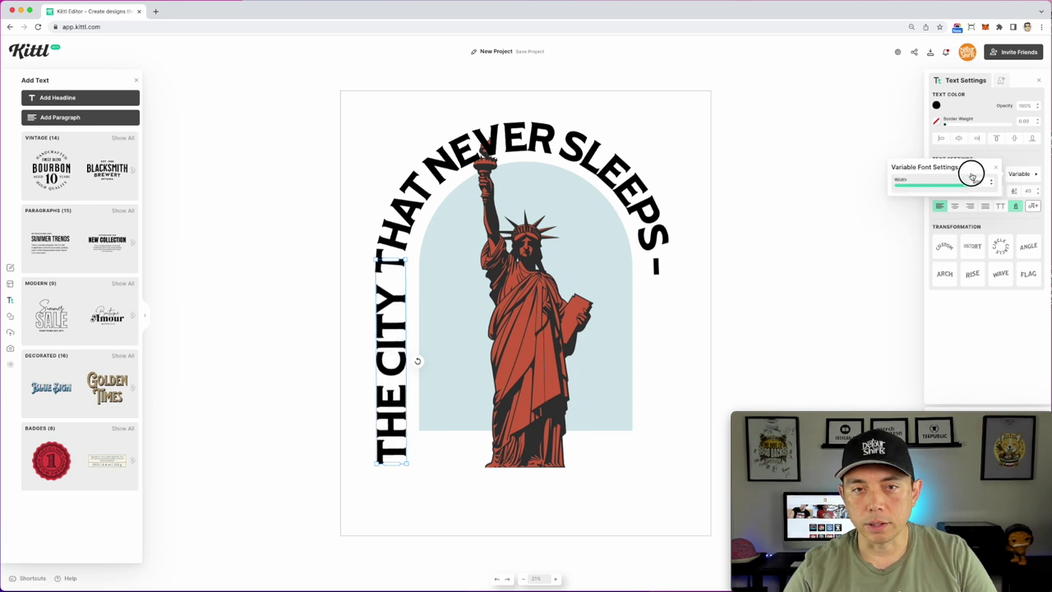
left_click(809, 197)
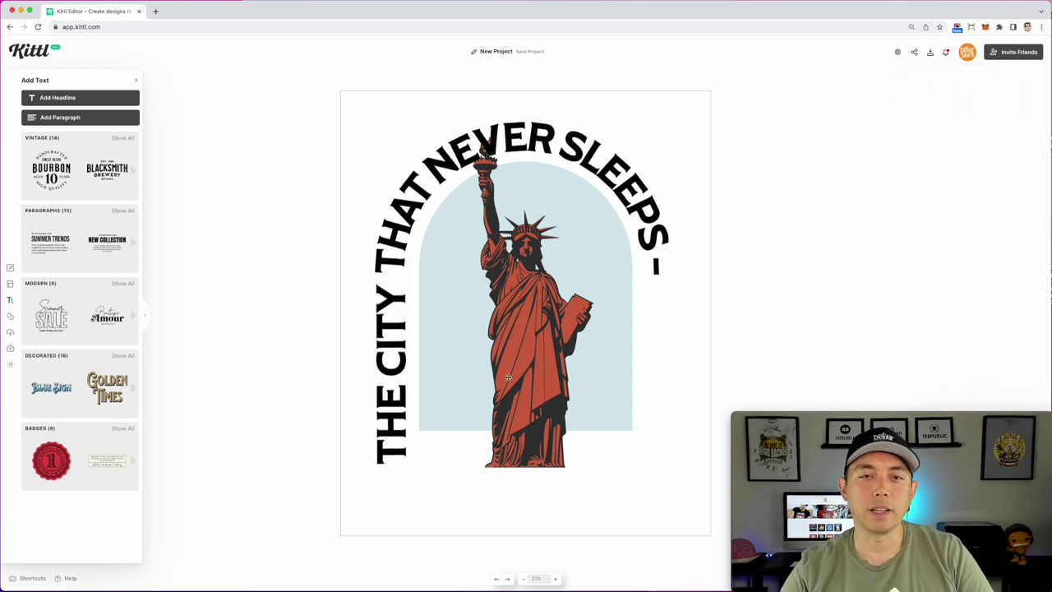
- Copy the "THE CITY" text to the arch's right side, reading downward, and change its wording to "NEW YORK"
left_click(393, 349)
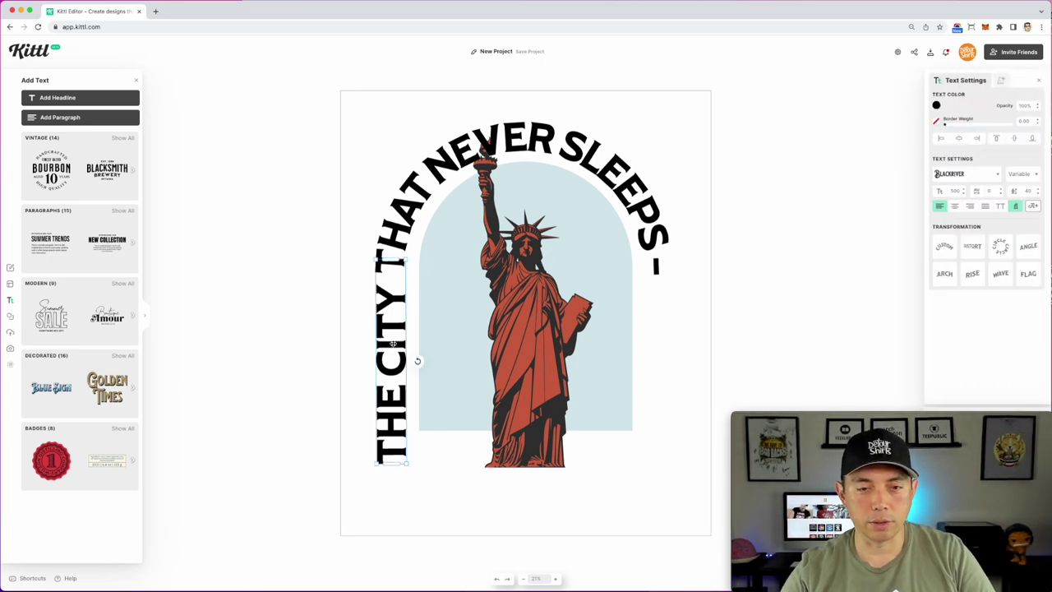
left_click_drag(393, 344, 563, 341)
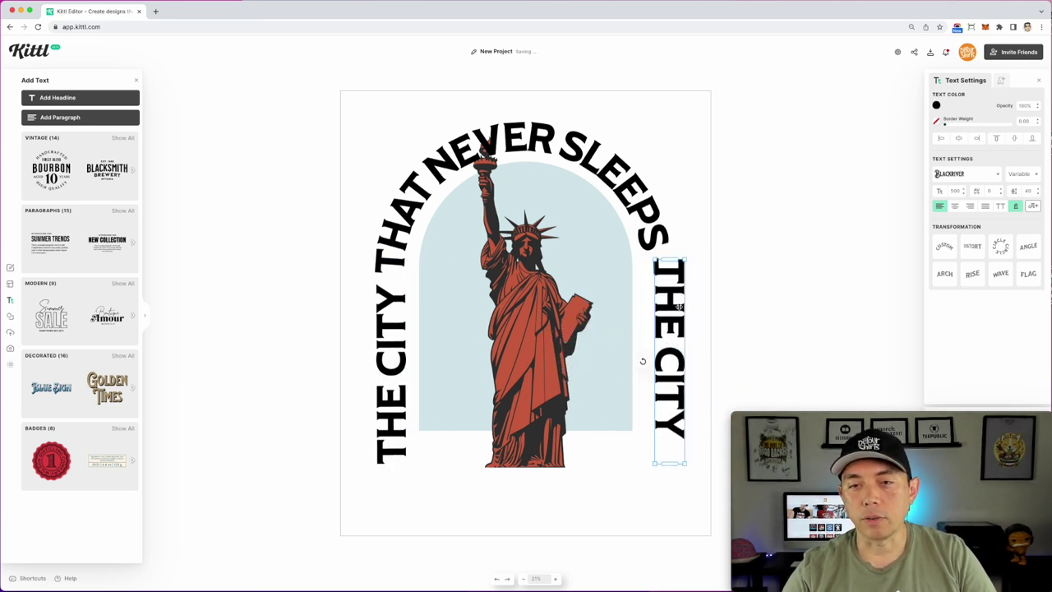
double_click(676, 292)
triple_click(675, 287)
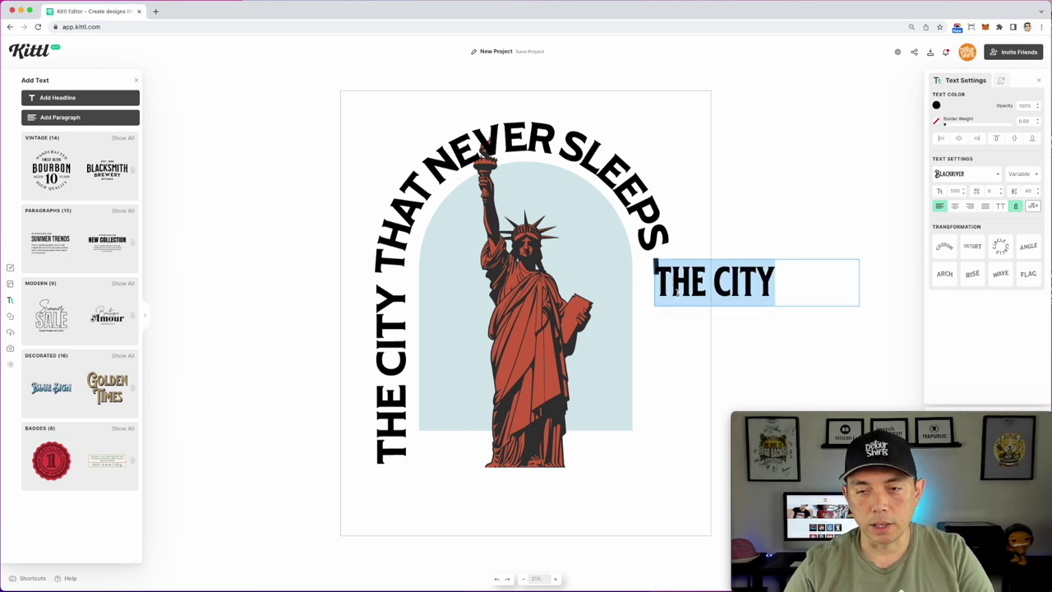
type("M")
key("BackSpace")
type("NW")
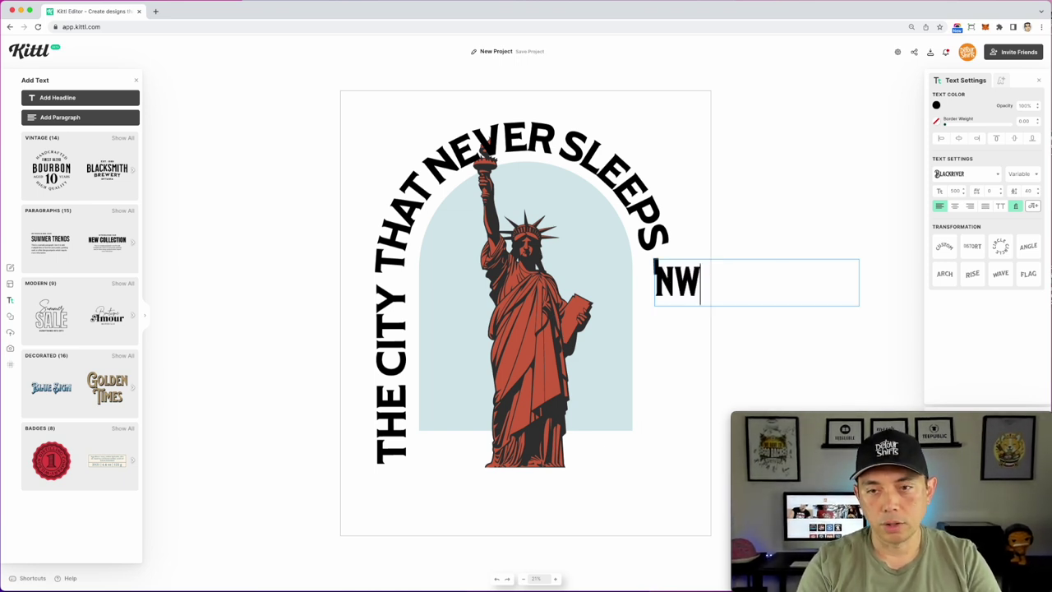
key("BackSpace")
type("EW YUO")
key("BackSpace")
key("BackSpace")
type("ORK")
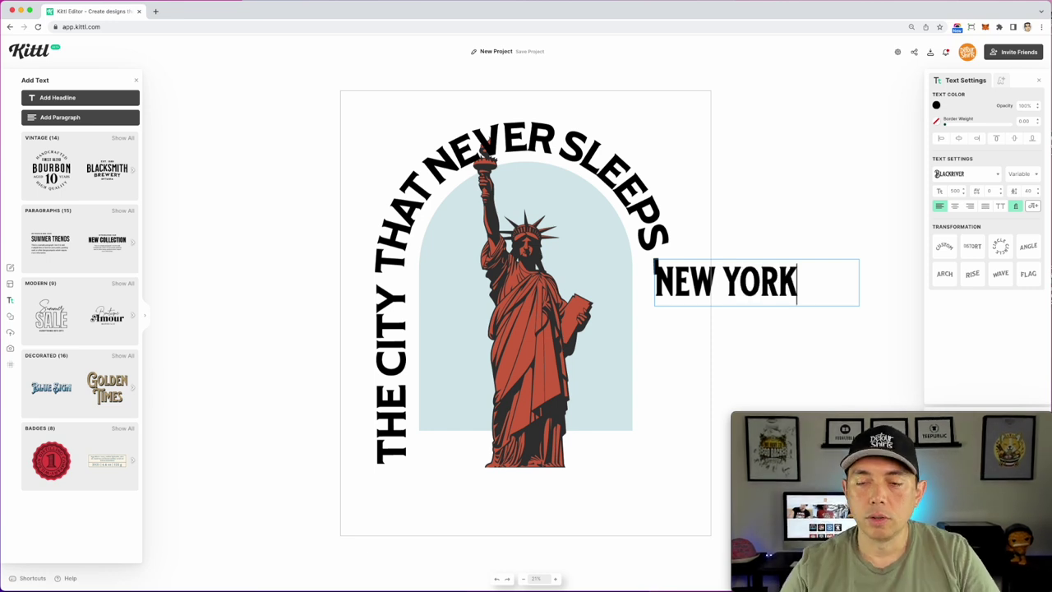
key("Escape")
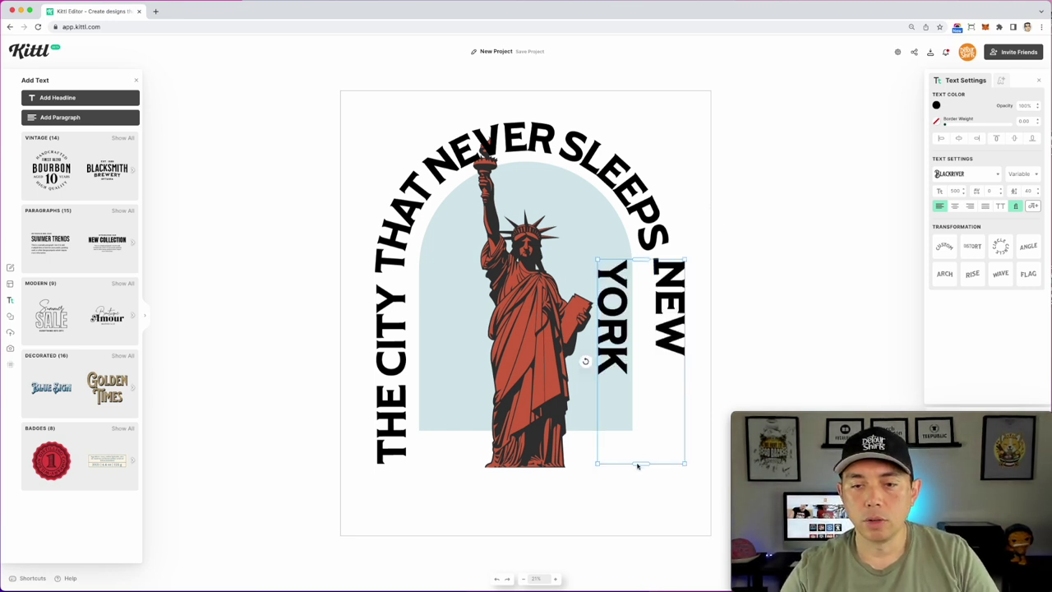
- Lengthen the "NEW YORK" text box so the words fit on one line, and place it directly below the circular text's dash
left_click_drag(640, 463, 640, 520)
left_click_drag(683, 315, 665, 340)
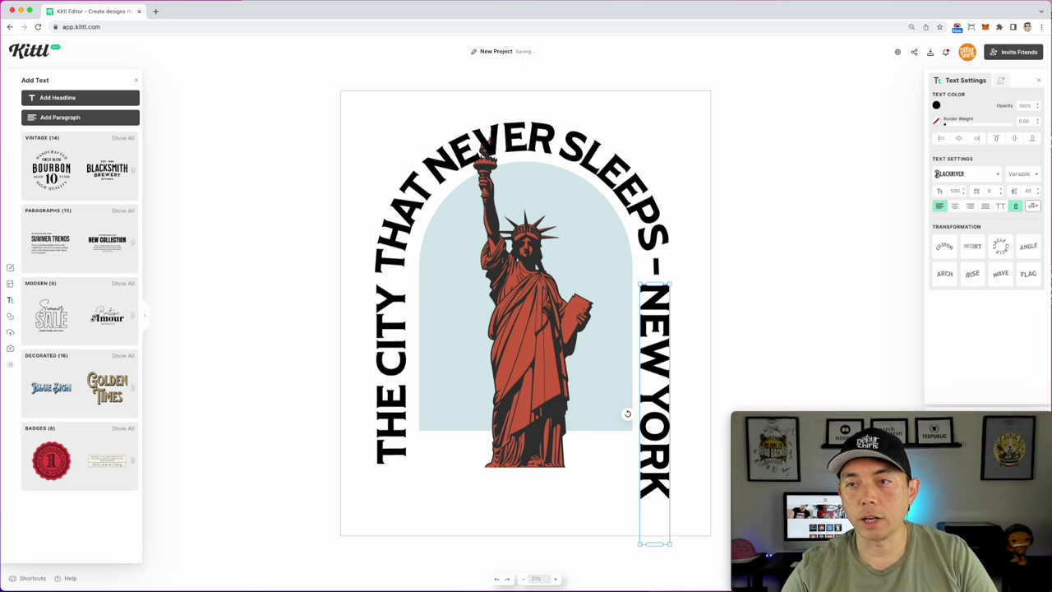
- Narrow the "NEW YORK" letters through the variable font width so the text ends level with the statue's base
left_click(1035, 175)
left_click_drag(968, 185, 937, 186)
left_click(802, 235)
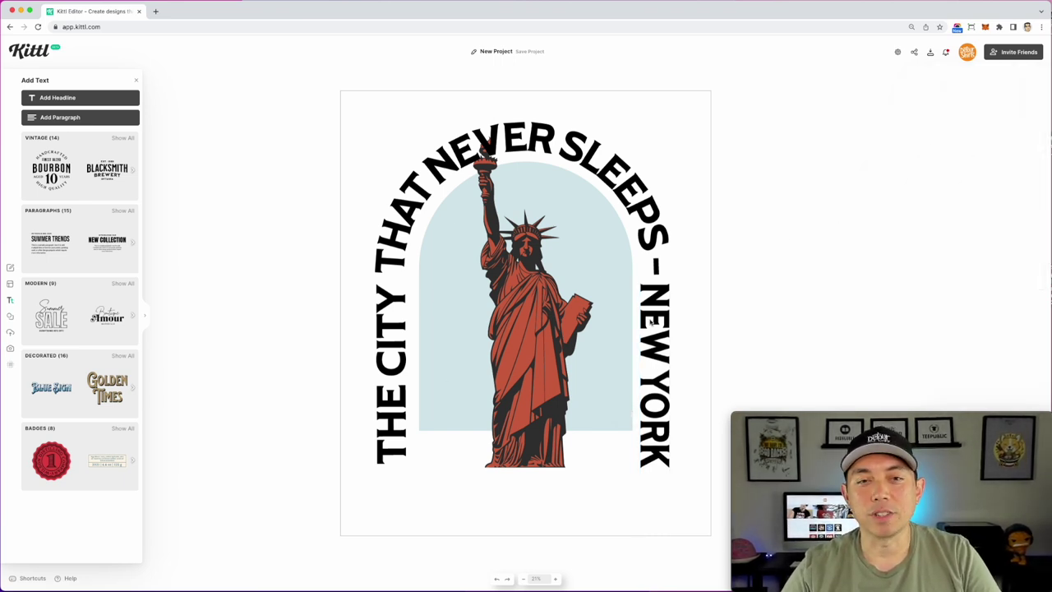
- Bring the Statue of Liberty to the front so its torch overlaps the circular text
left_click(536, 278)
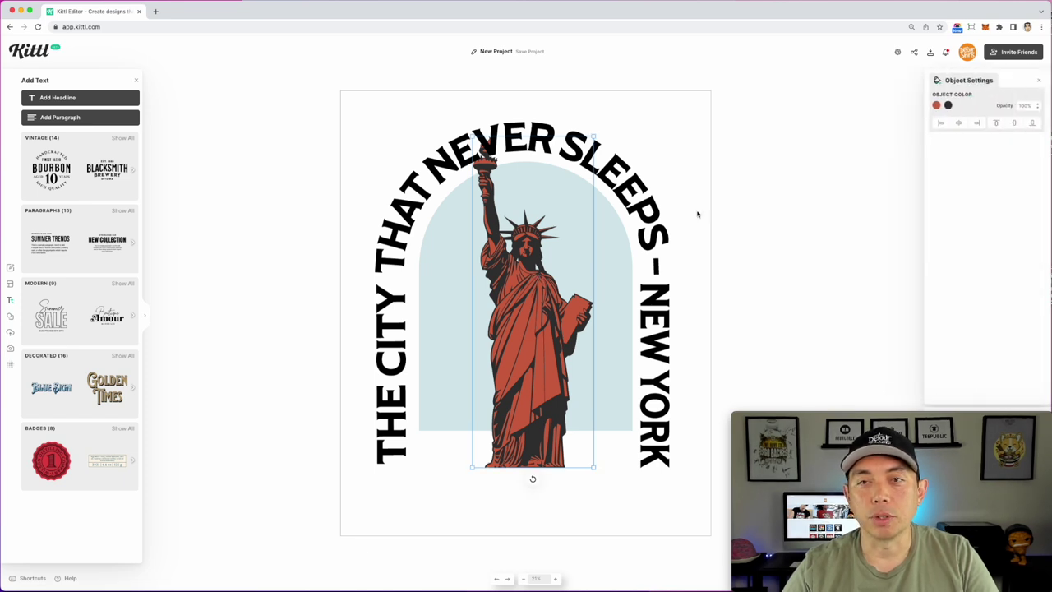
right_click(533, 293)
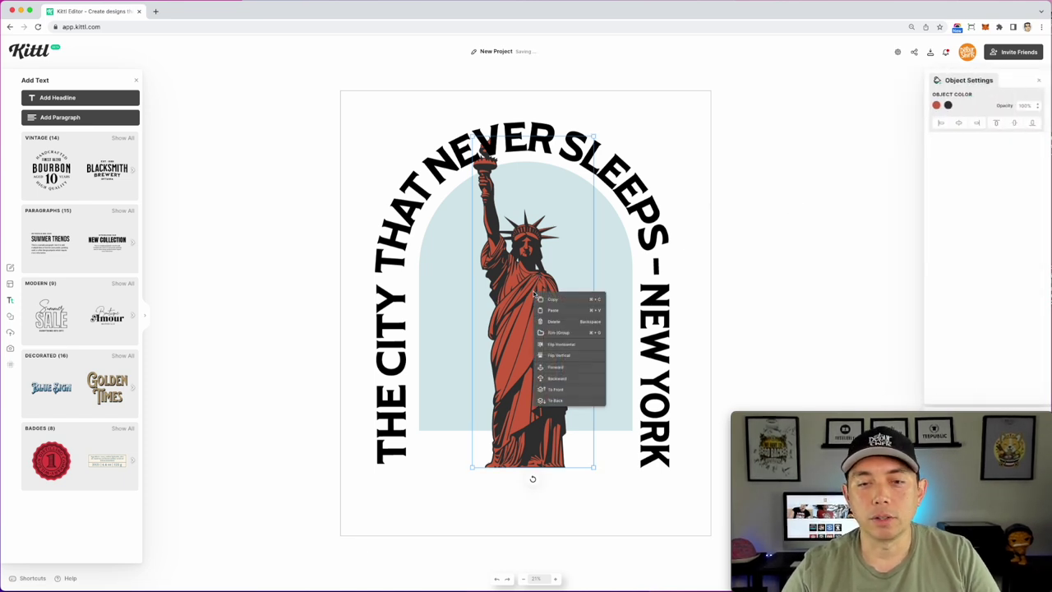
left_click(563, 389)
left_click(781, 218)
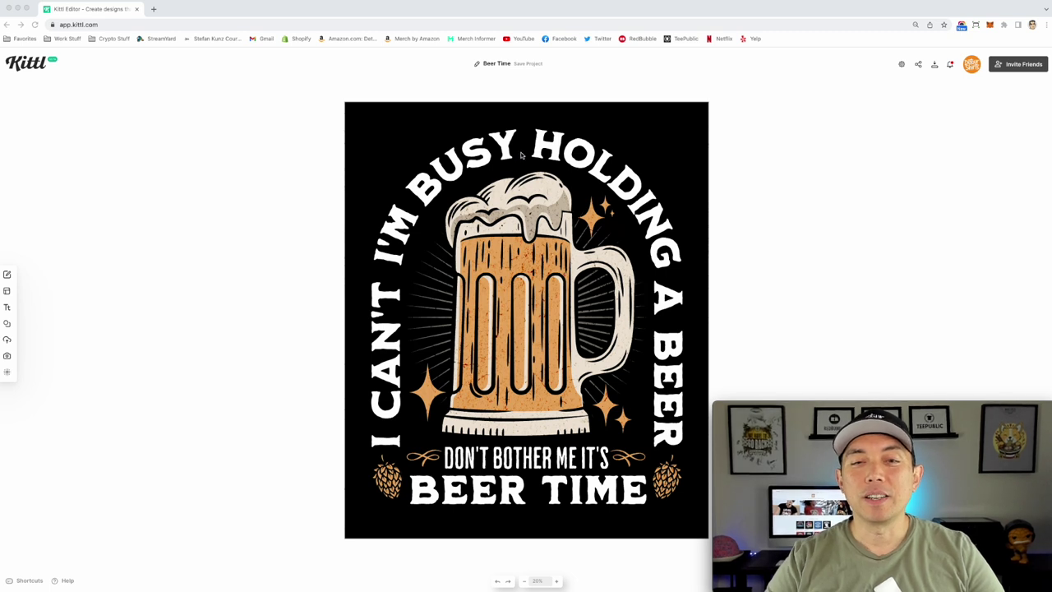
- Examine the Beer Time design's curved top text and the two vertical texts beside the mug
left_click(548, 146)
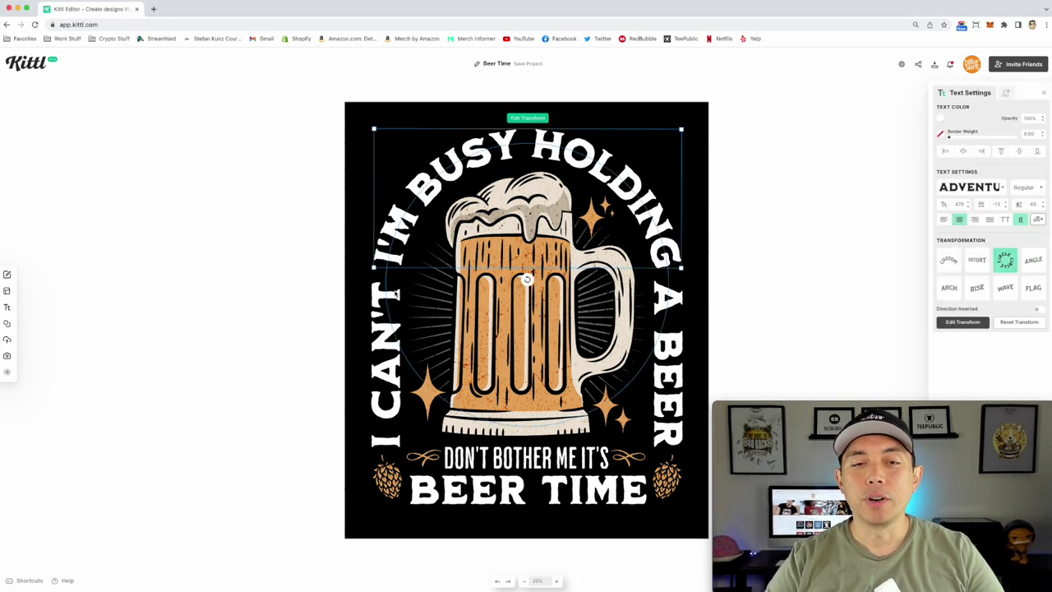
left_click(383, 341)
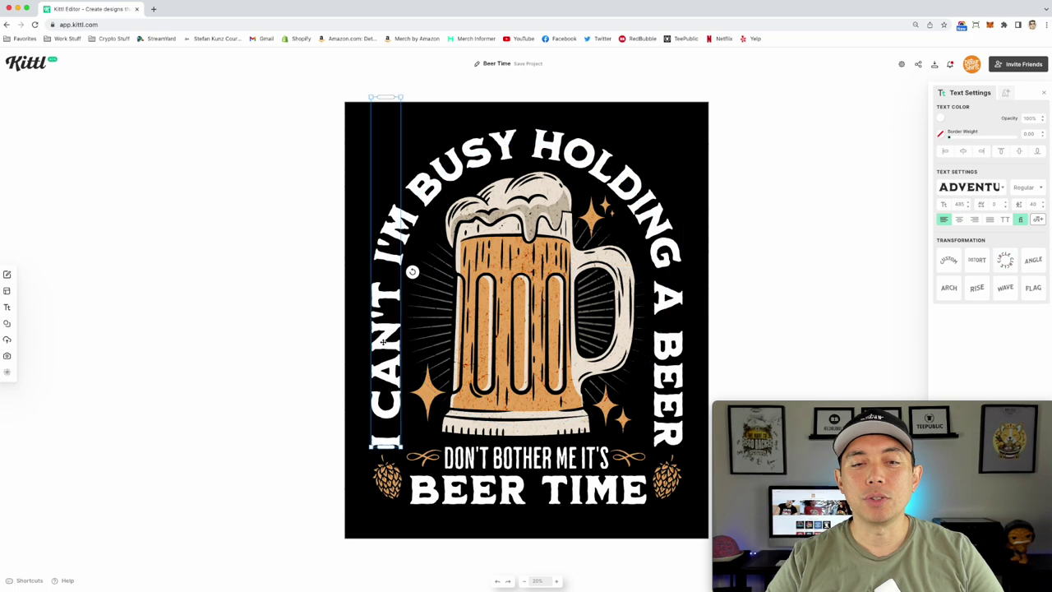
left_click(668, 340)
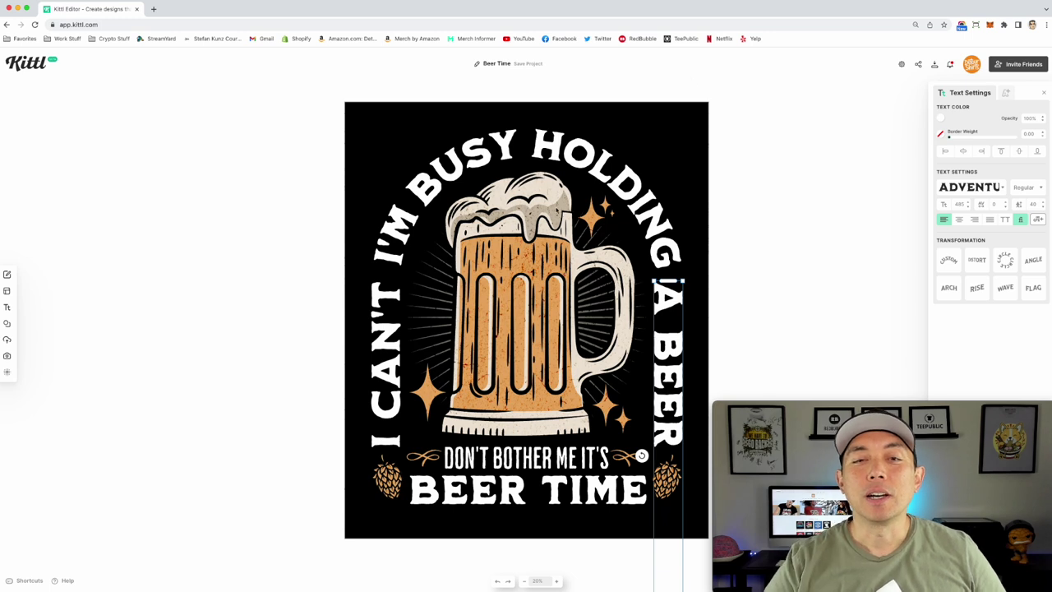
left_click(536, 259)
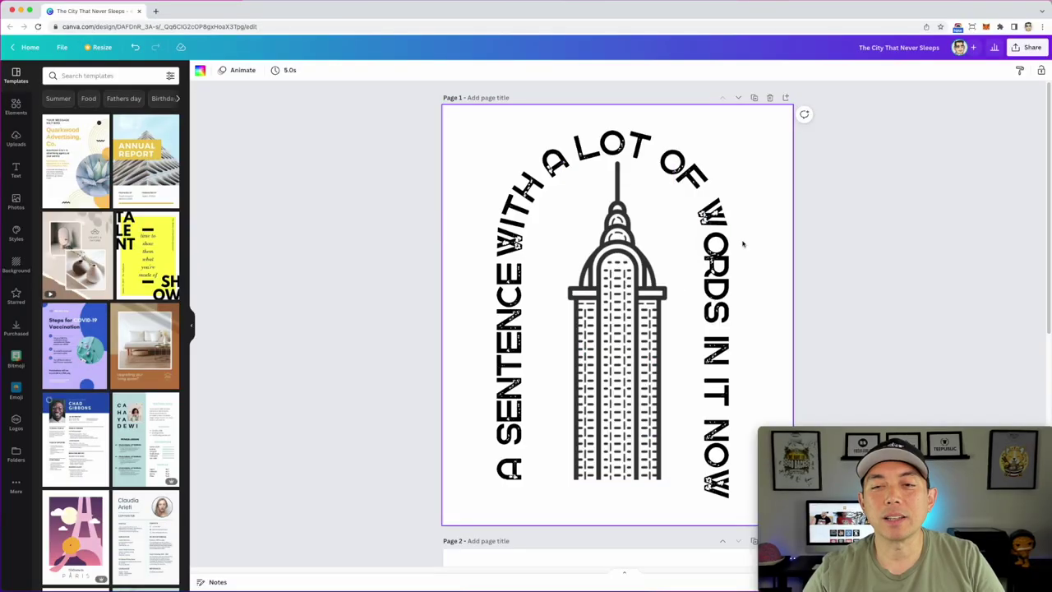
- In Canva's "The City That Never Sleeps" design, move the curved top text up and set its curve to 79
left_click(577, 150)
left_click_drag(578, 150, 575, 129)
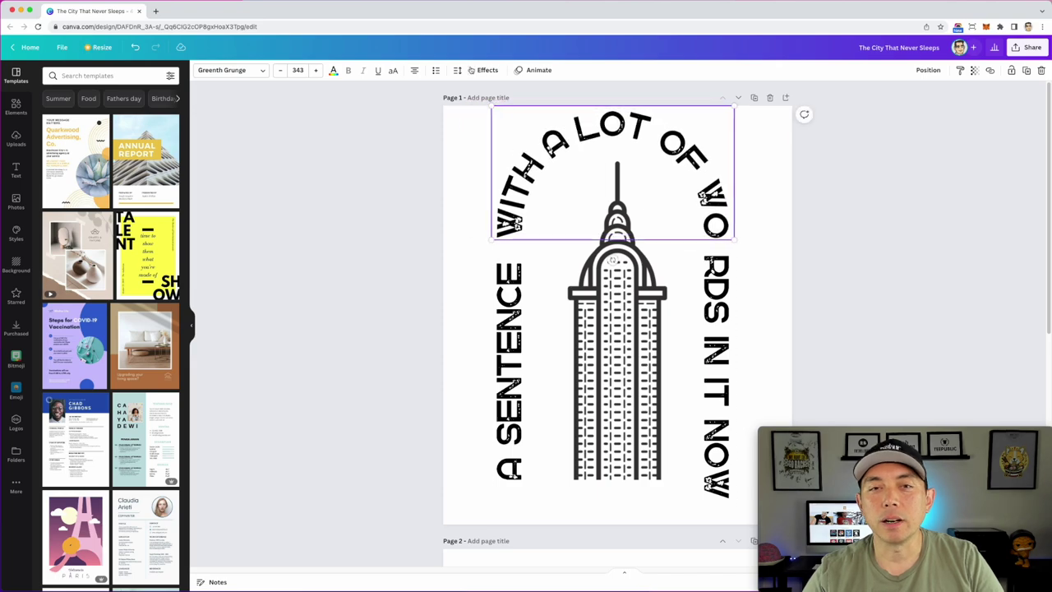
left_click(486, 69)
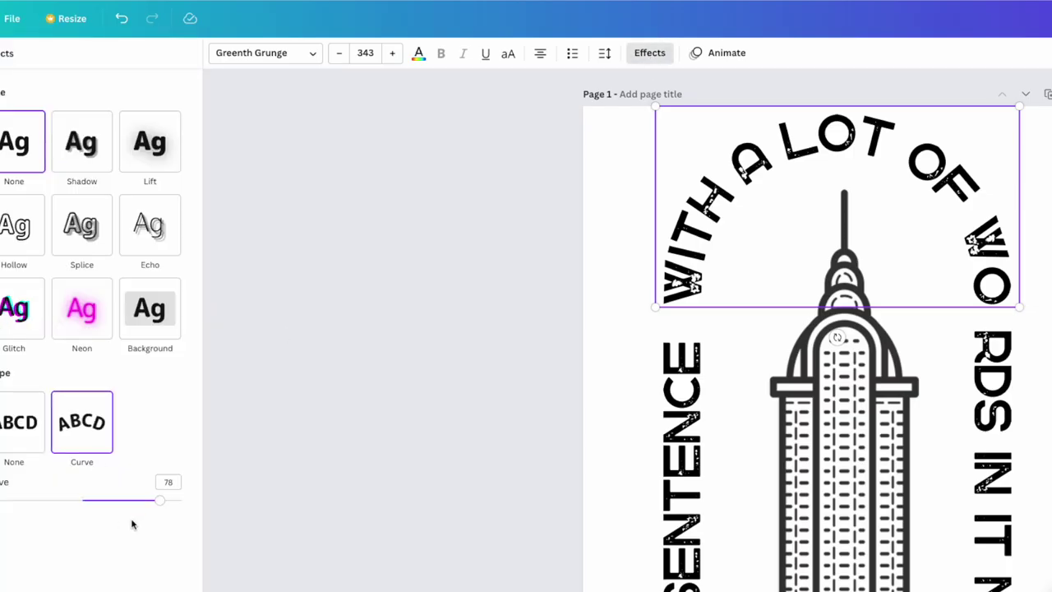
mouse_move(161, 508)
left_mouse_down()
mouse_move(141, 502)
mouse_move(162, 501)
left_mouse_up()
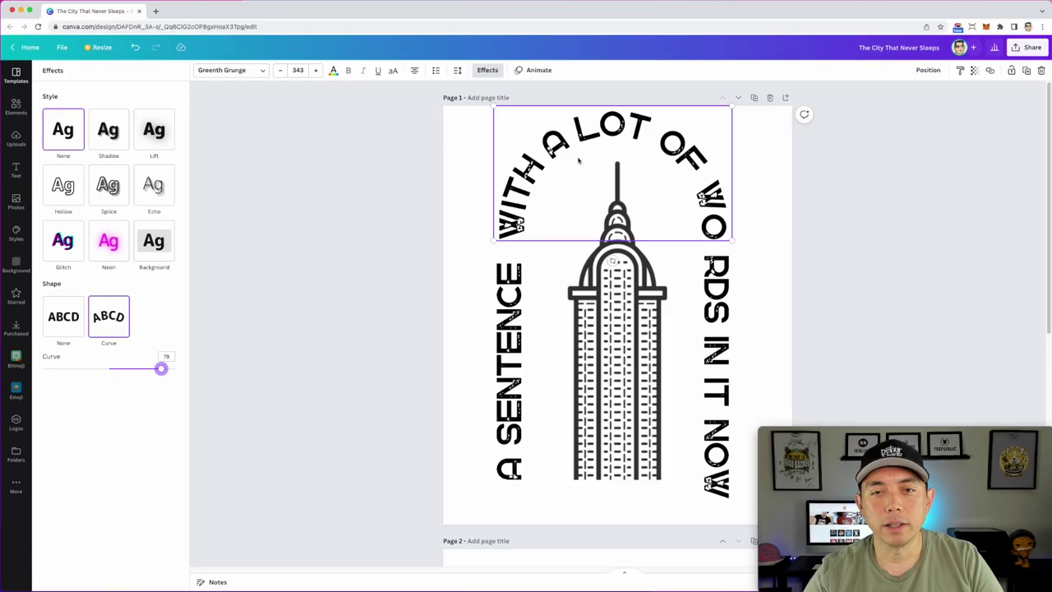
- Replace the curved text's wording with "THAT NEVER SLEEPS -"
double_click(587, 134)
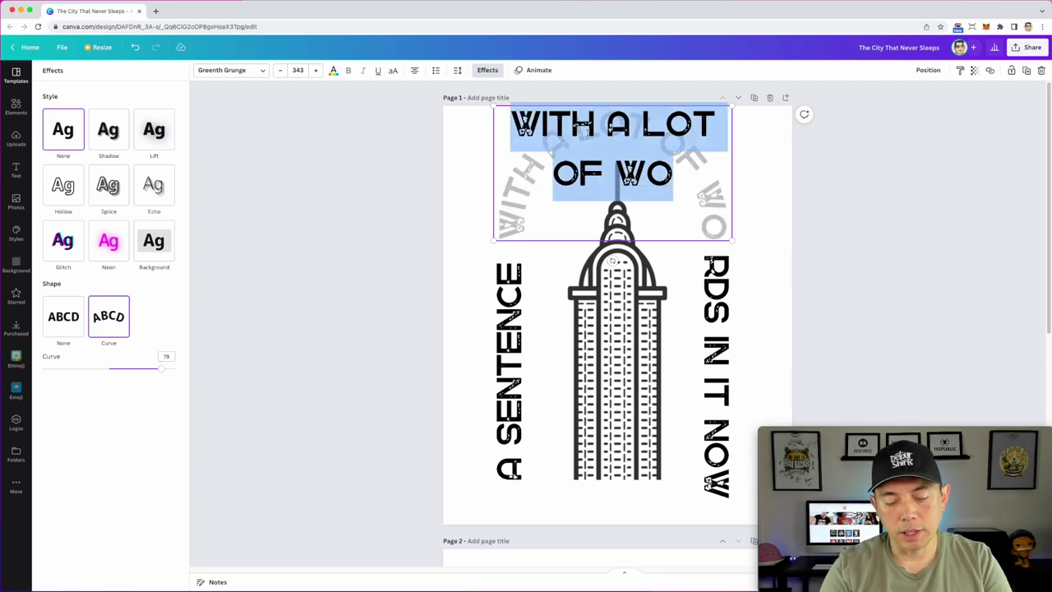
type("TH")
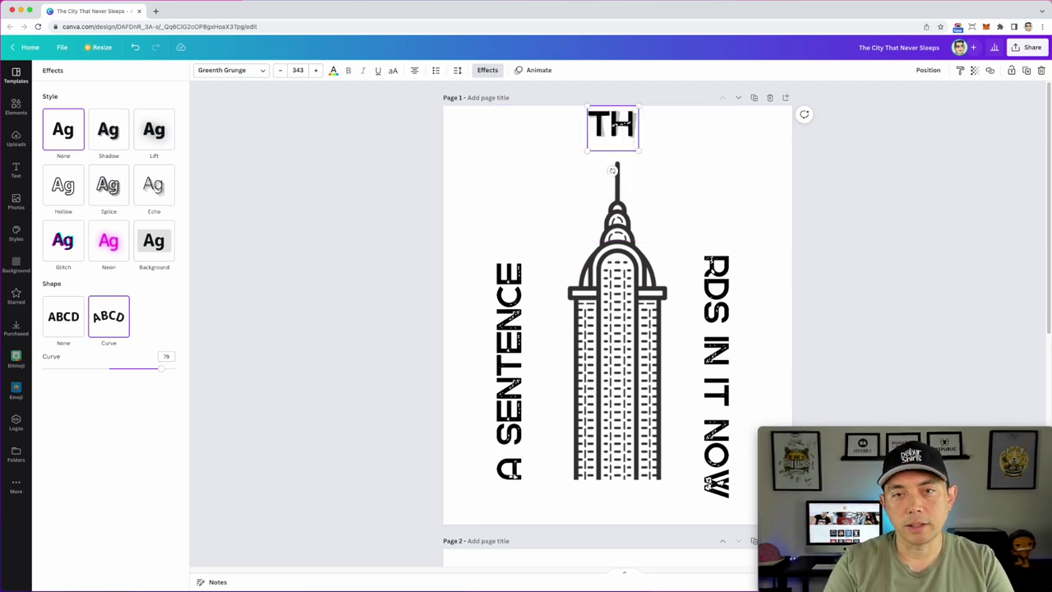
type("AT NEVE")
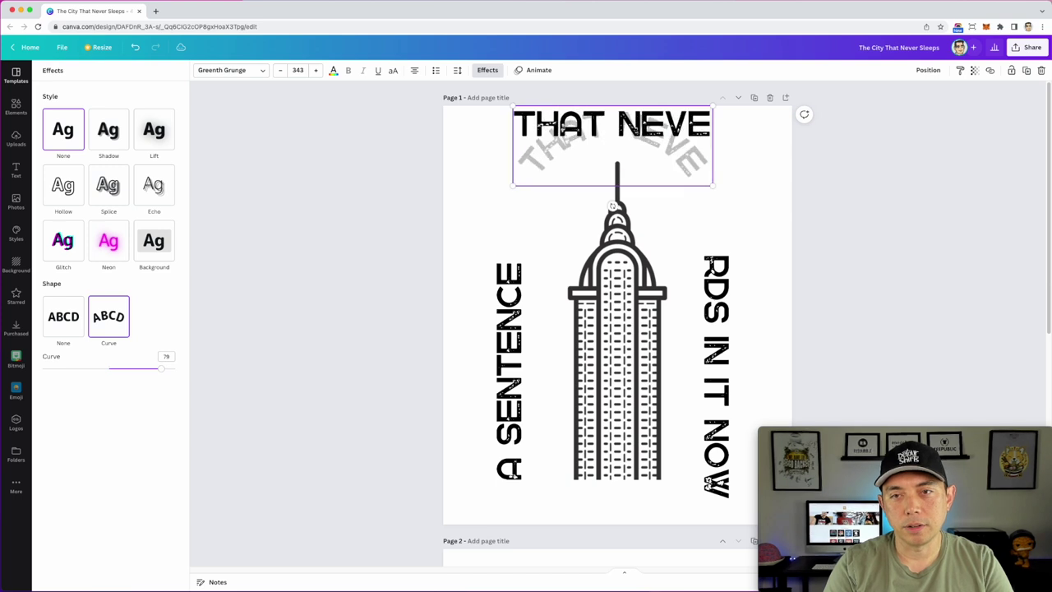
type("R SLEEPS -")
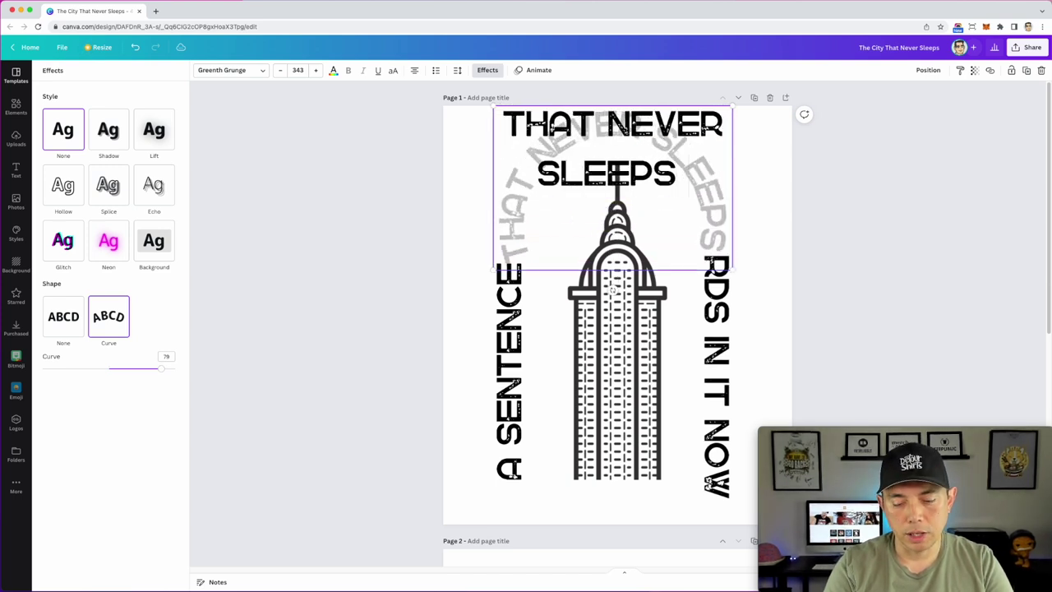
left_click(794, 207)
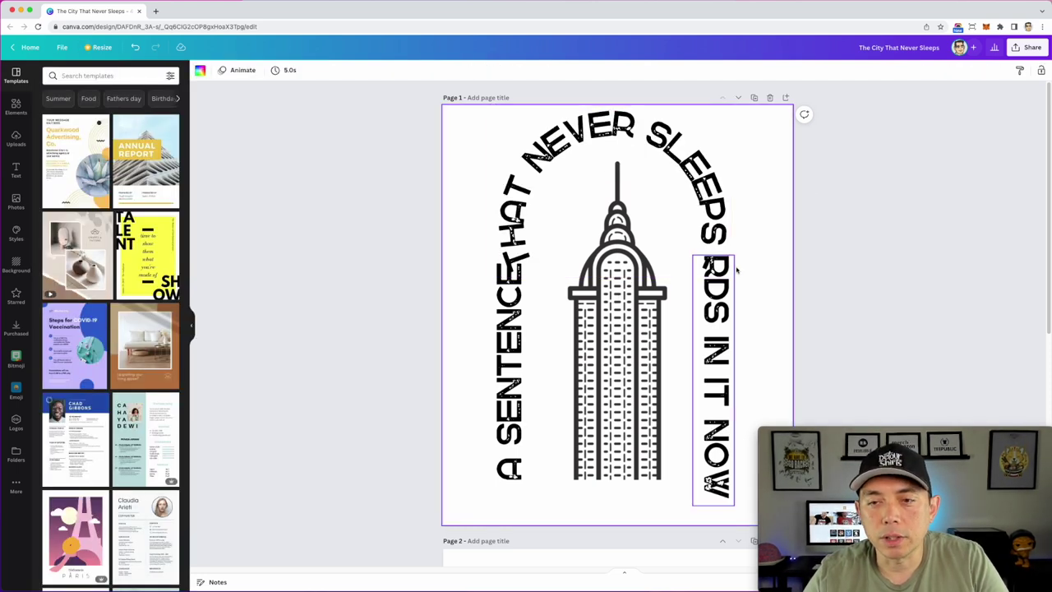
- Set the curve of the "THAT NEVER SLEEPS -" text to 67
left_click(710, 206)
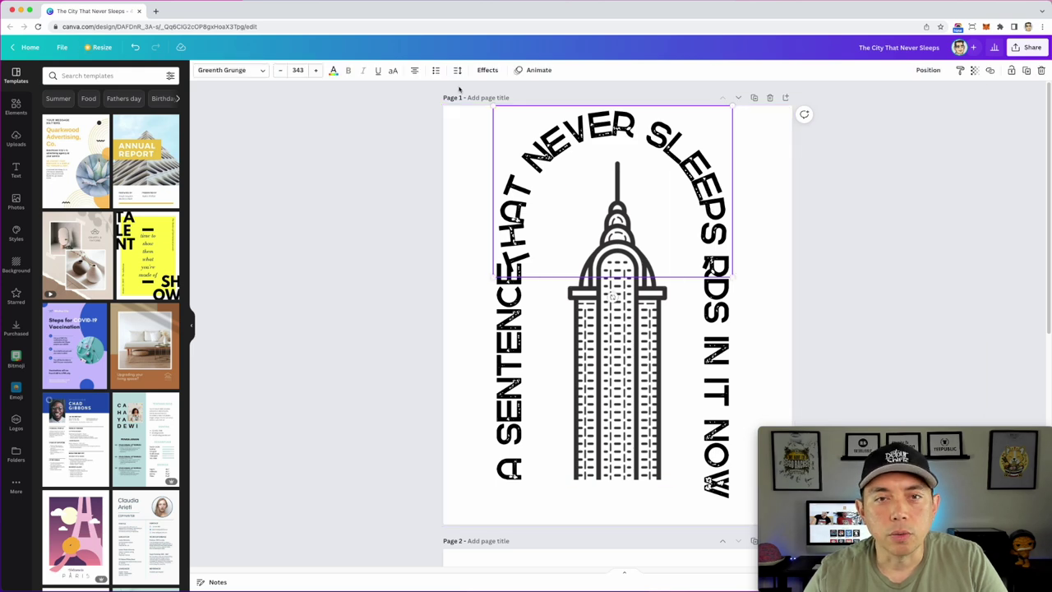
left_click(487, 70)
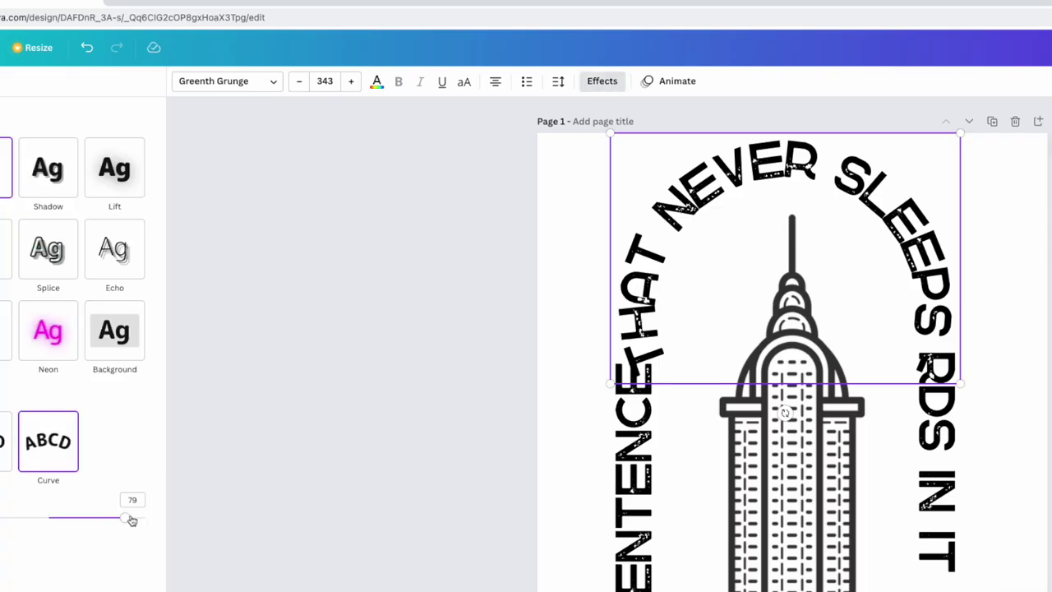
left_click_drag(131, 520, 114, 517)
- Scale the curved text down to font size 289 and centre it above the building, between the two vertical texts
left_click_drag(999, 134, 932, 164)
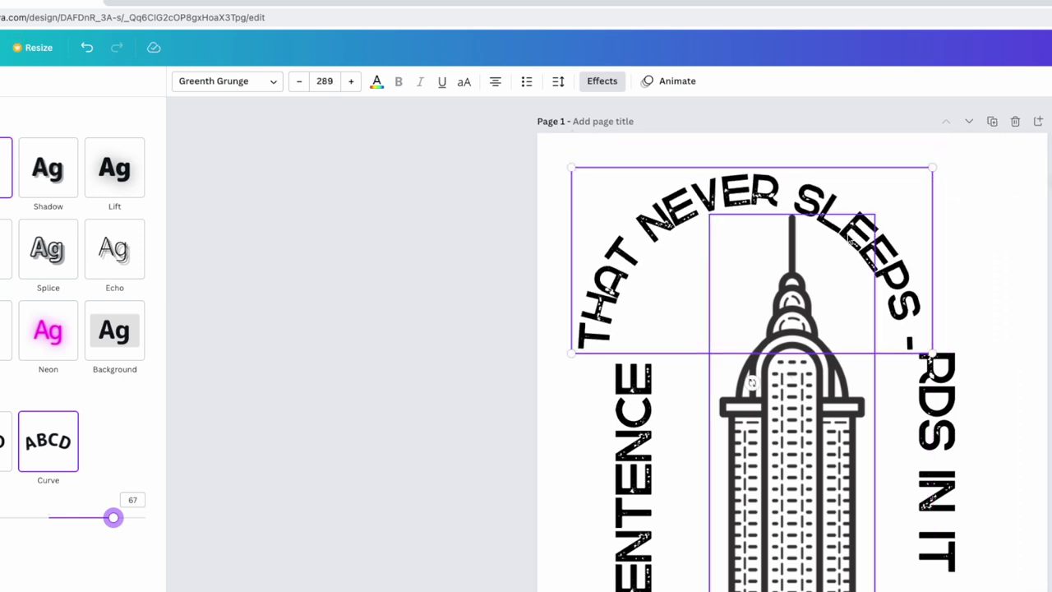
left_click_drag(894, 250, 937, 242)
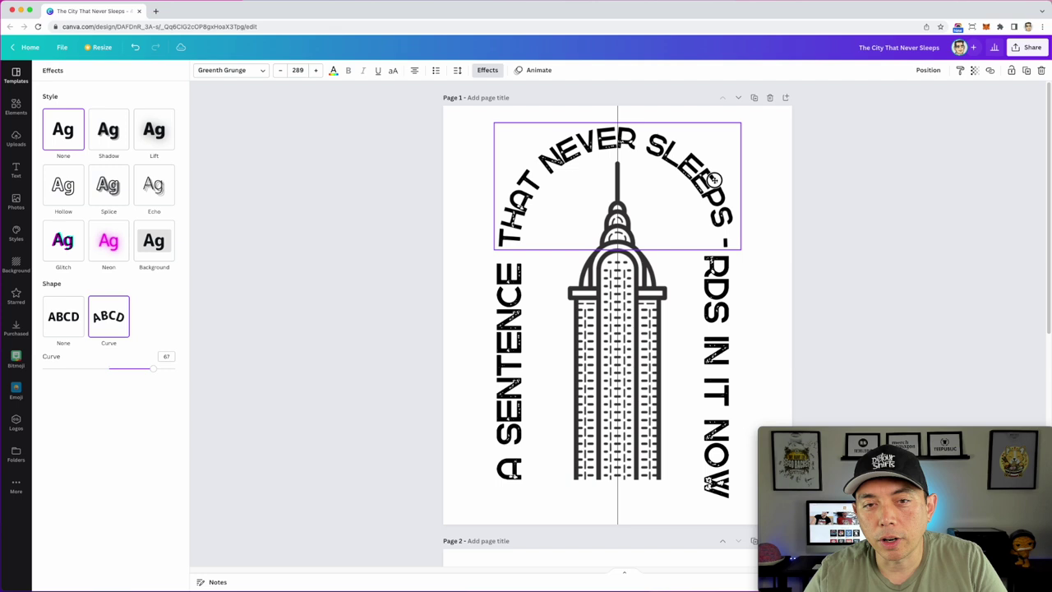
- Scale the curved "THAT NEVER SLEEPS -" text down to font size 281 and recentre it above the building
left_click_drag(714, 179, 714, 179)
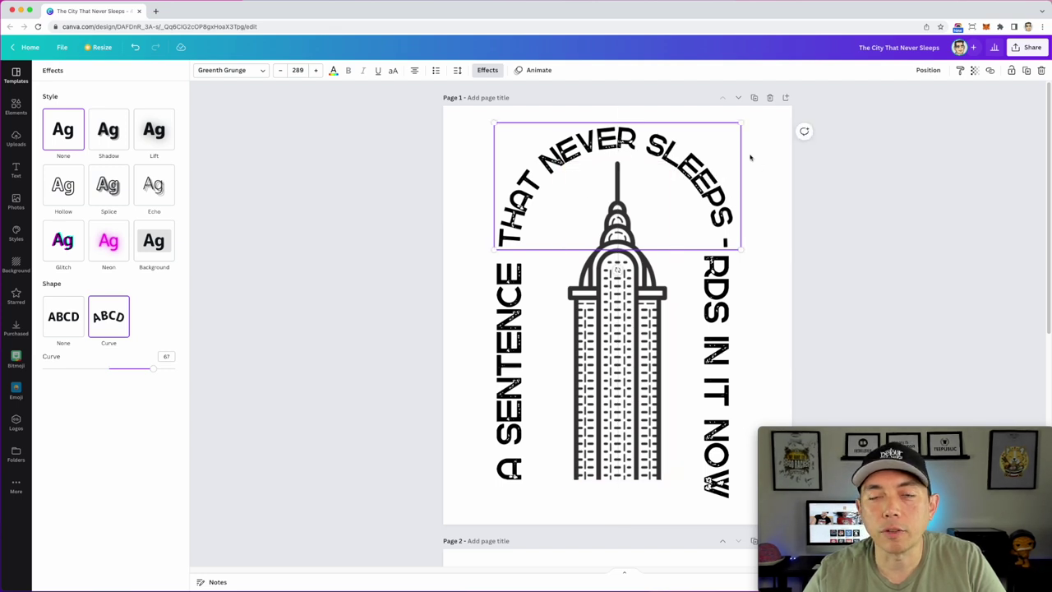
left_click_drag(742, 122, 734, 120)
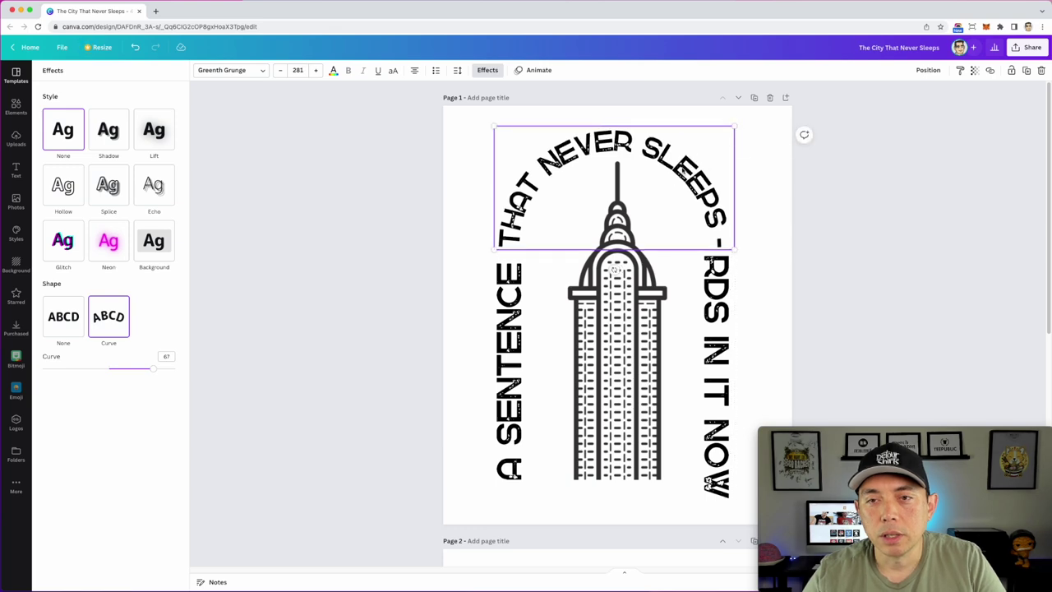
left_click_drag(683, 168, 687, 167)
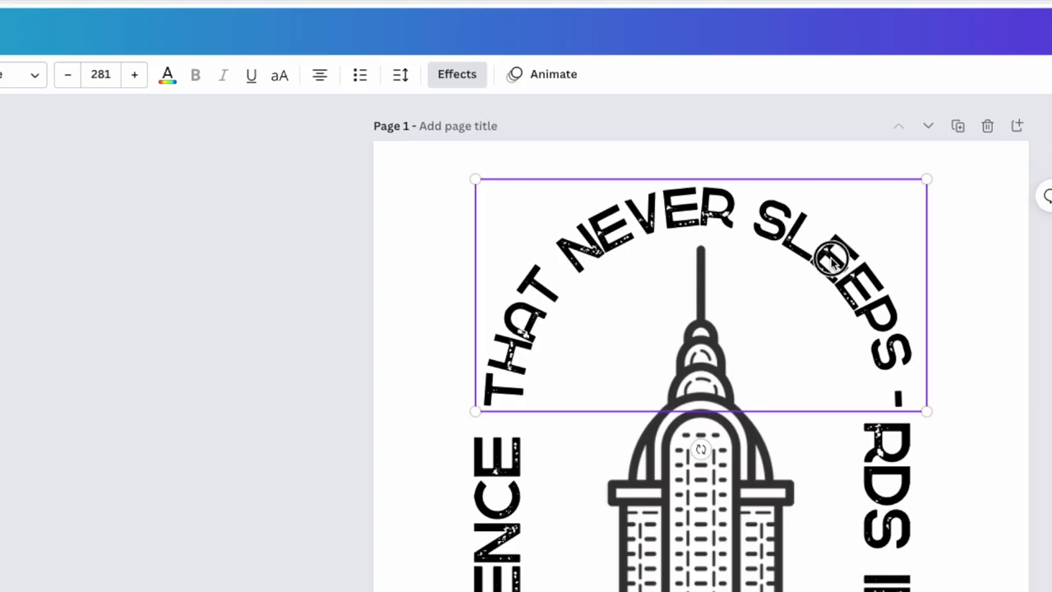
left_click(688, 168)
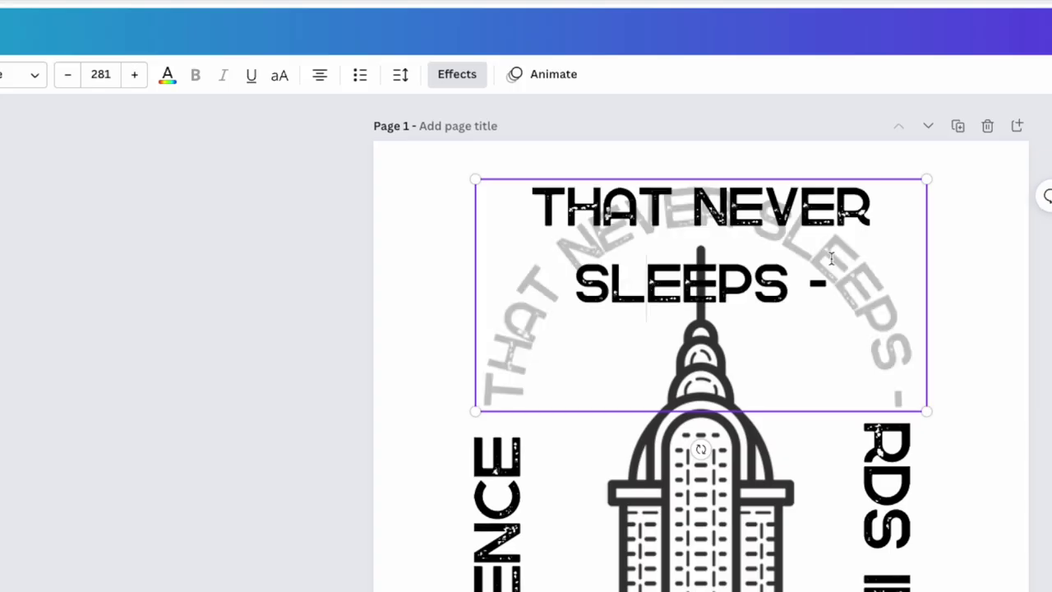
double_click(775, 204)
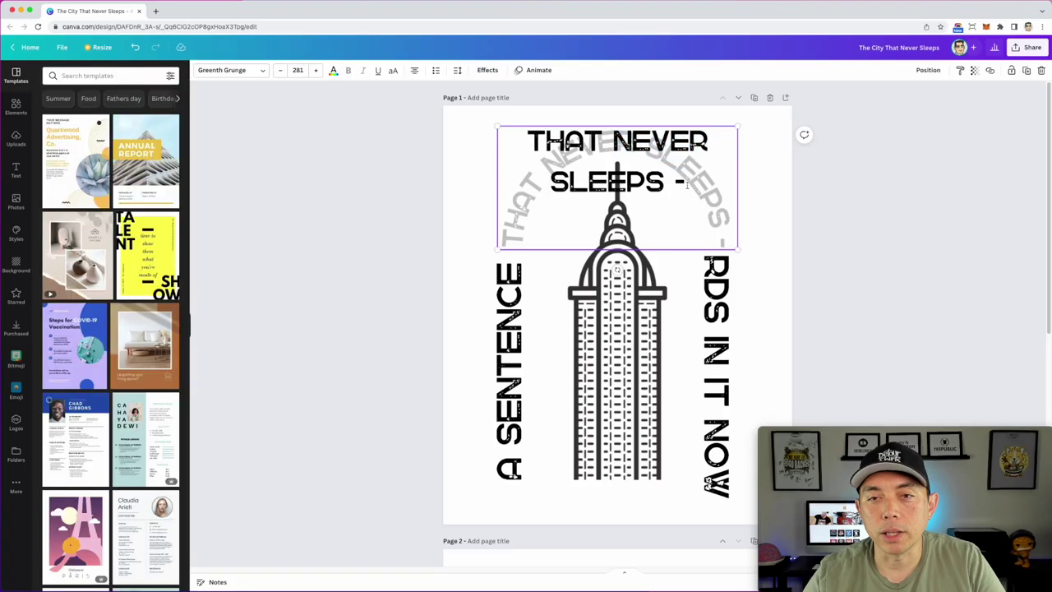
- Set the font size of the vertical "A SENTENCE" text to 281
left_click(504, 533)
double_click(514, 315)
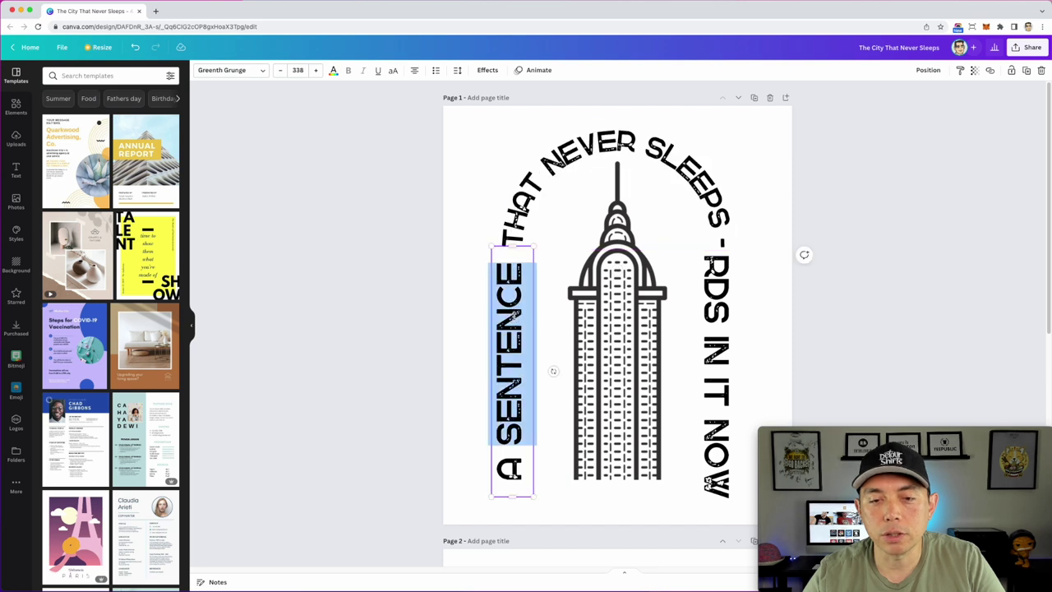
key("super+a")
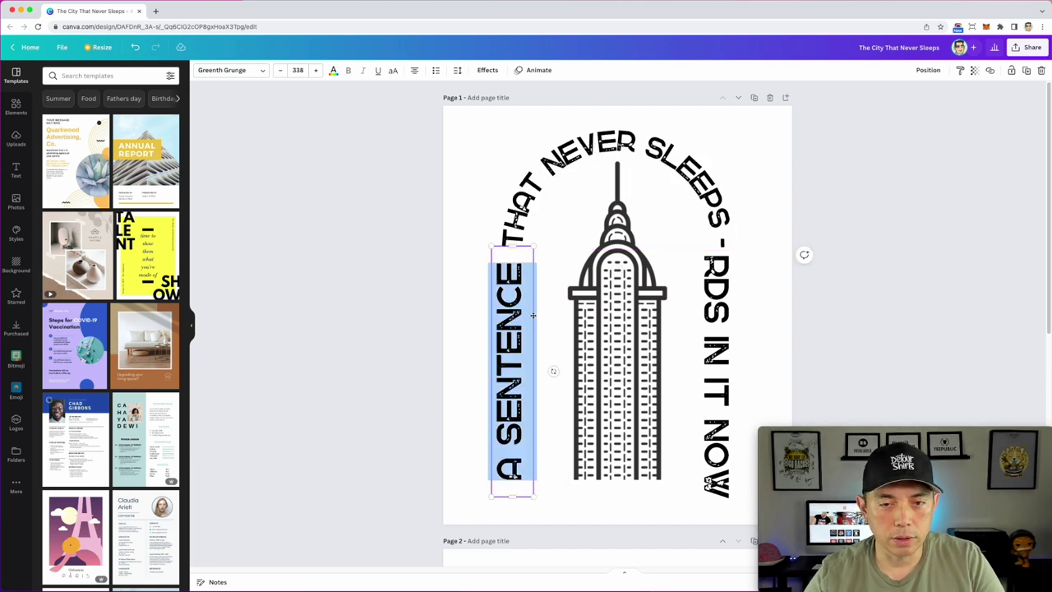
left_click(298, 70)
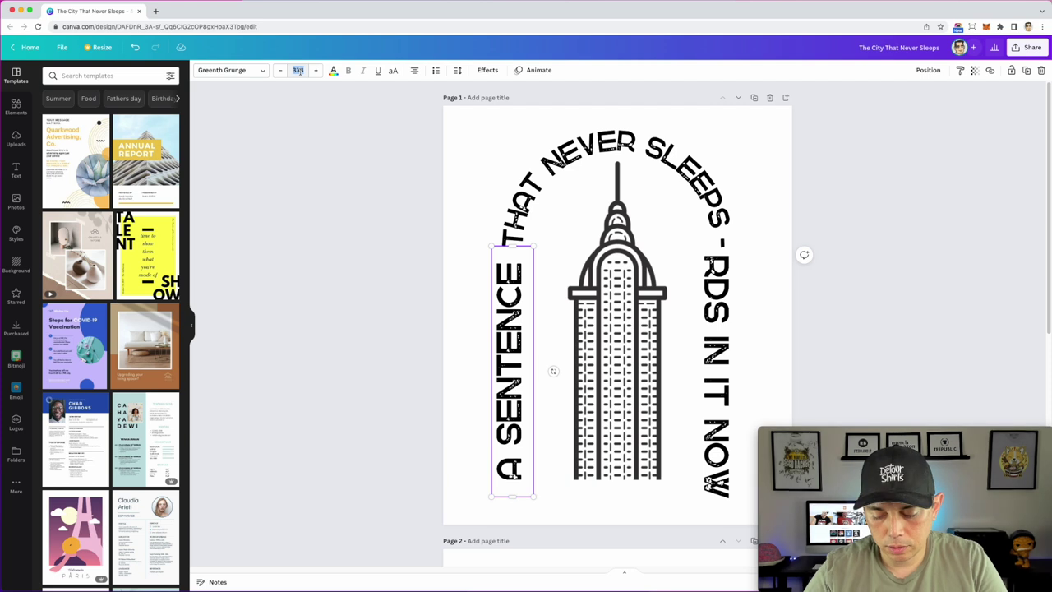
type("281")
key("Return")
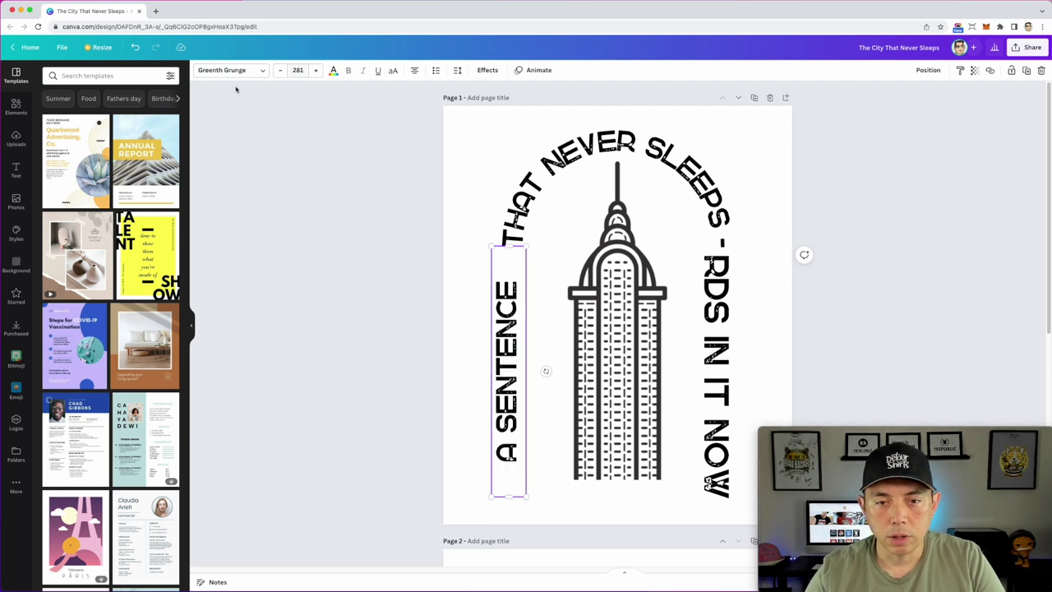
- Replace the "A SENTENCE" wording with "THE CITY" and move that text up to meet the start of the arch
double_click(510, 298)
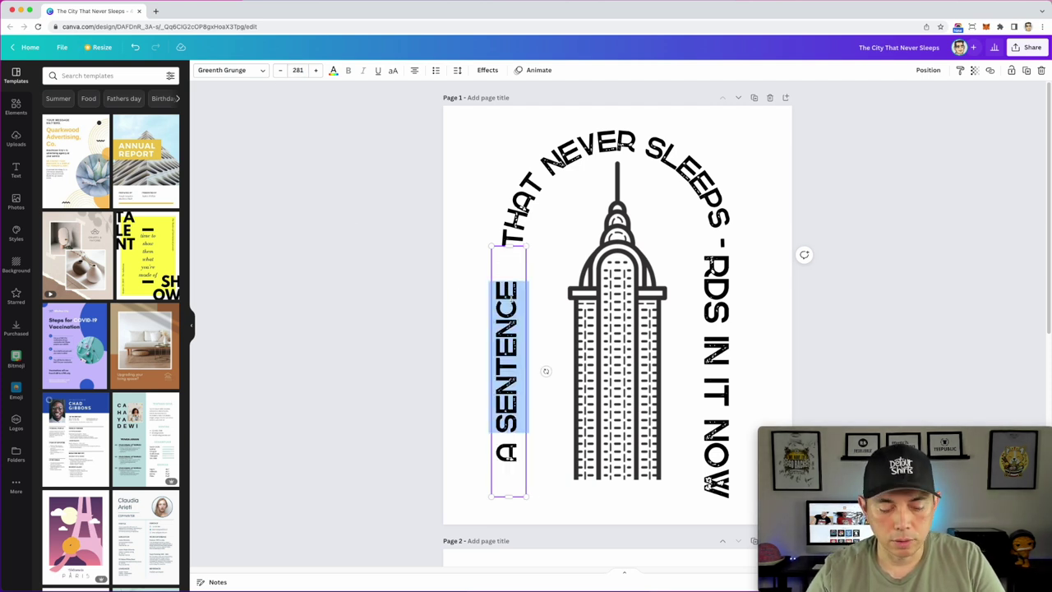
key("super+a")
type("THE CITY")
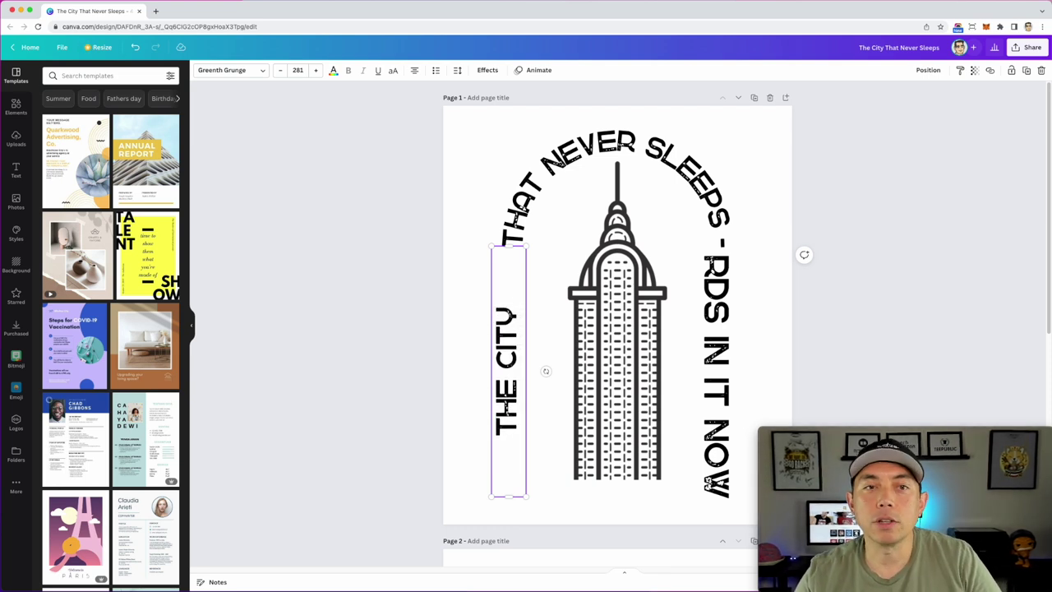
left_click(873, 245)
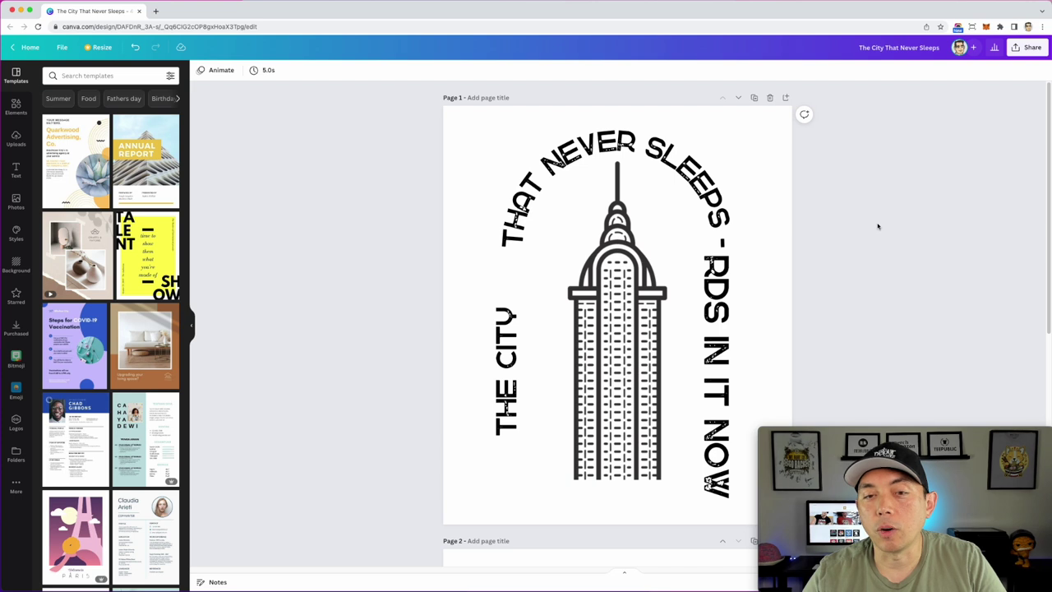
left_click(509, 321)
left_click_drag(509, 321, 518, 269)
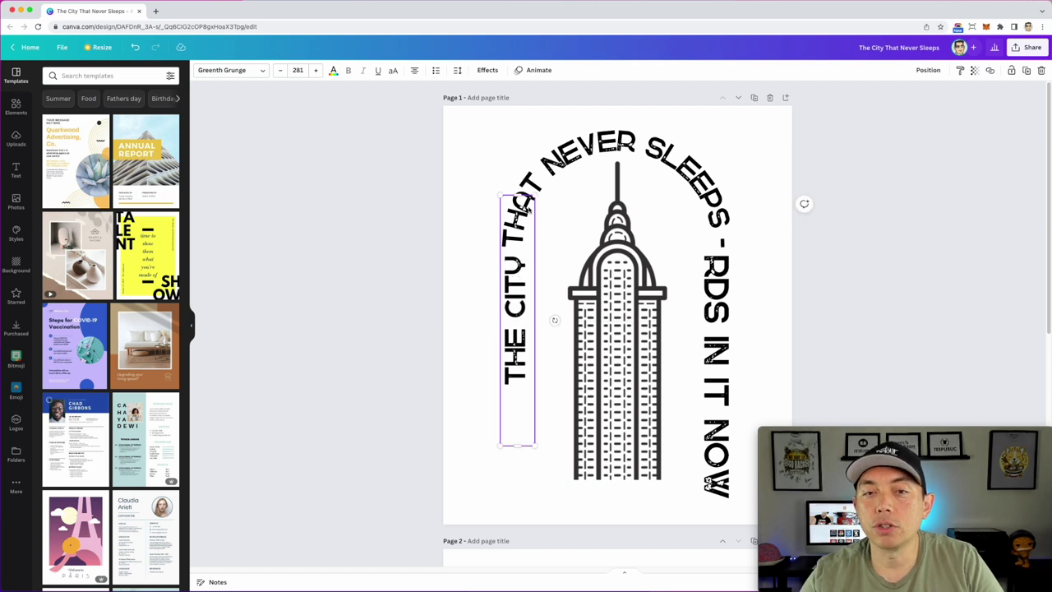
- Set the font size of the vertical "RDS IN IT NOW" text to 281
left_click(713, 286)
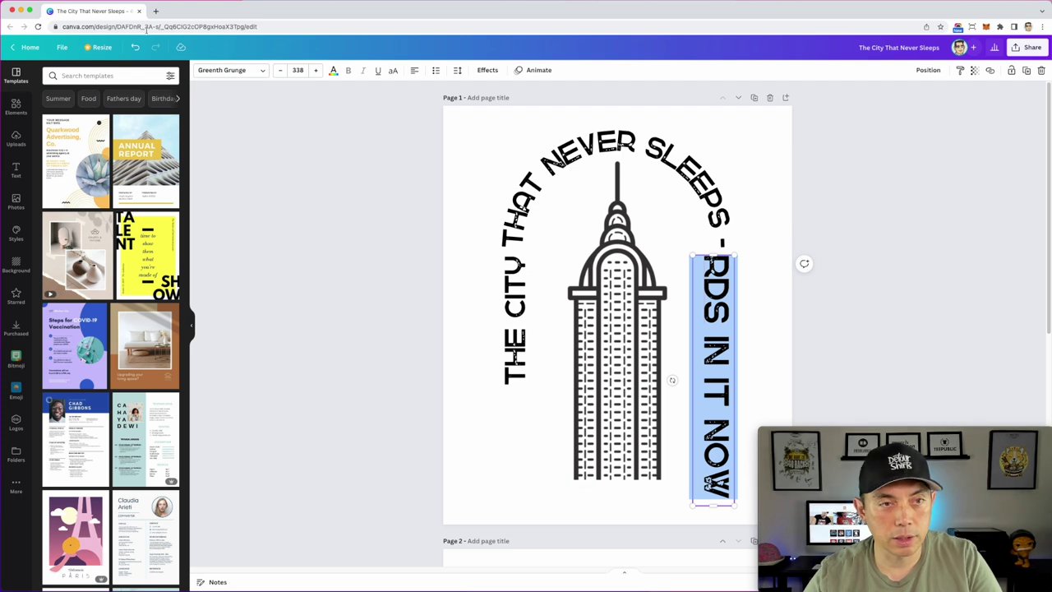
left_click(297, 70)
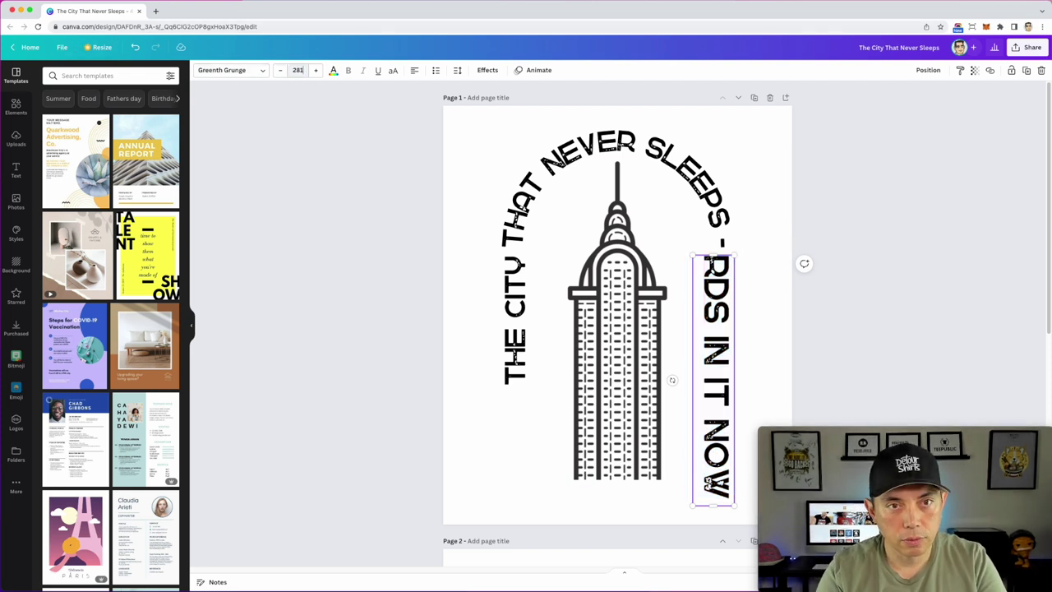
type("281")
key("Return")
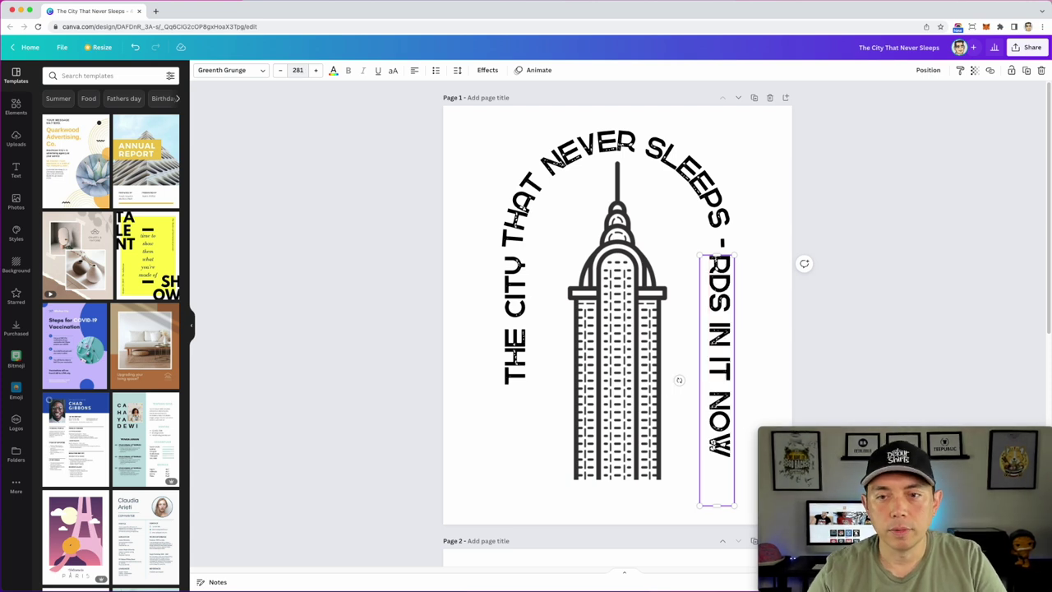
- Replace the wording of the vertical text at the end of the arch with "NEW YORK"
double_click(717, 268)
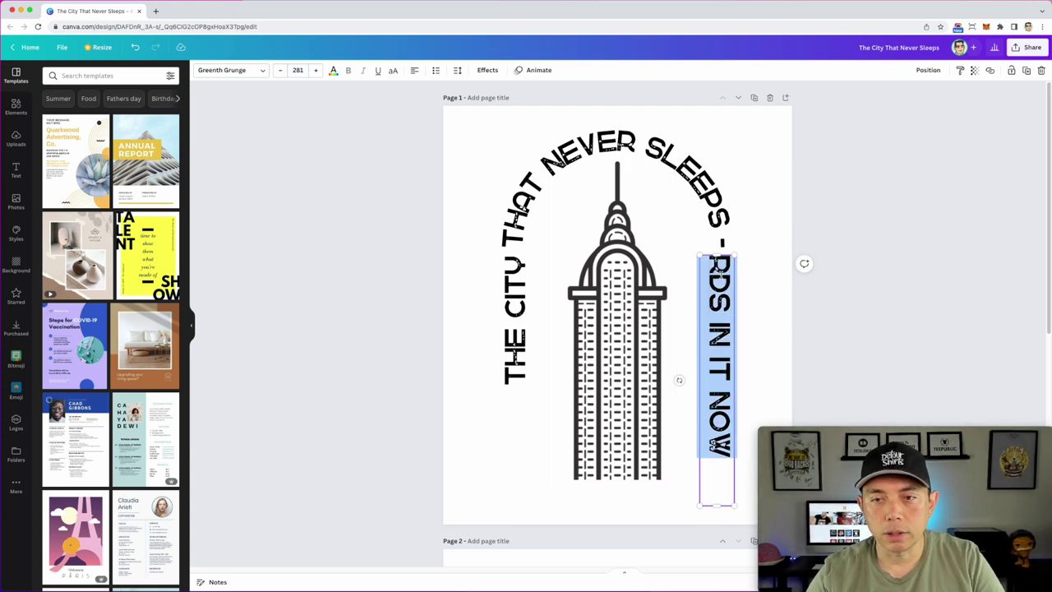
type("NEW")
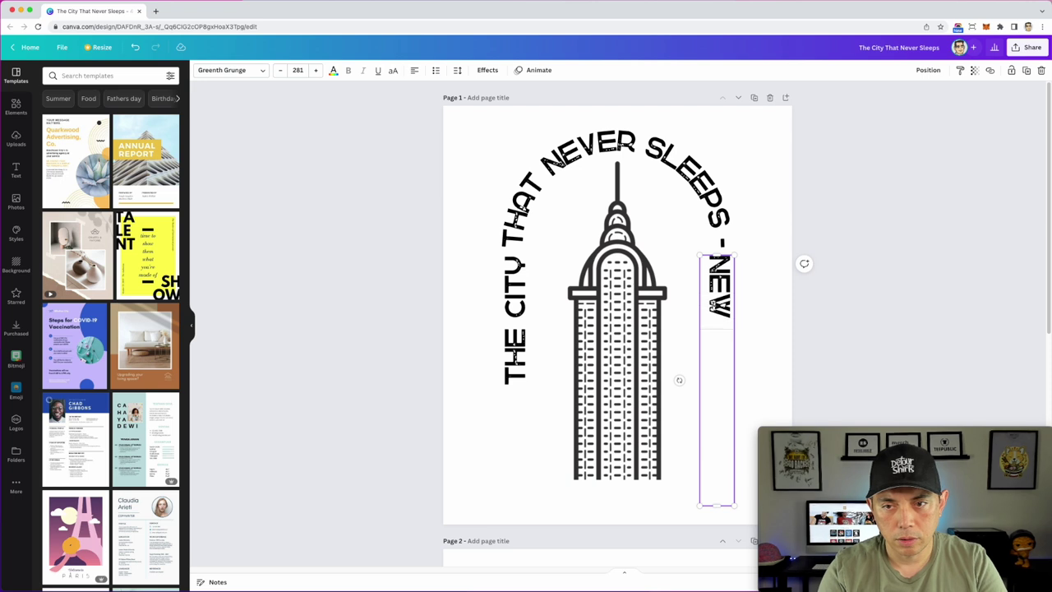
type(" YORK")
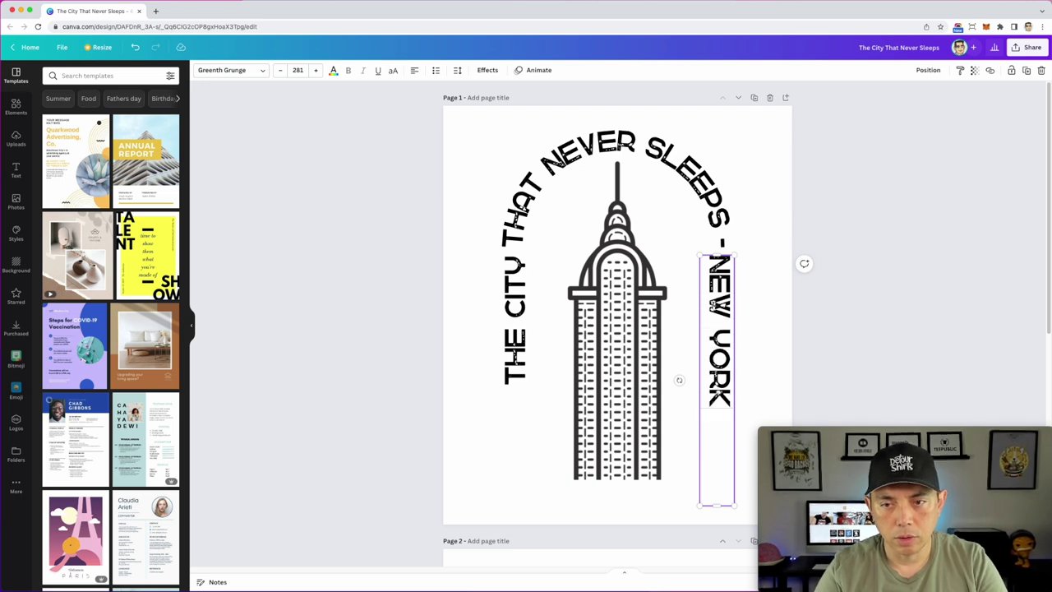
left_click(761, 252)
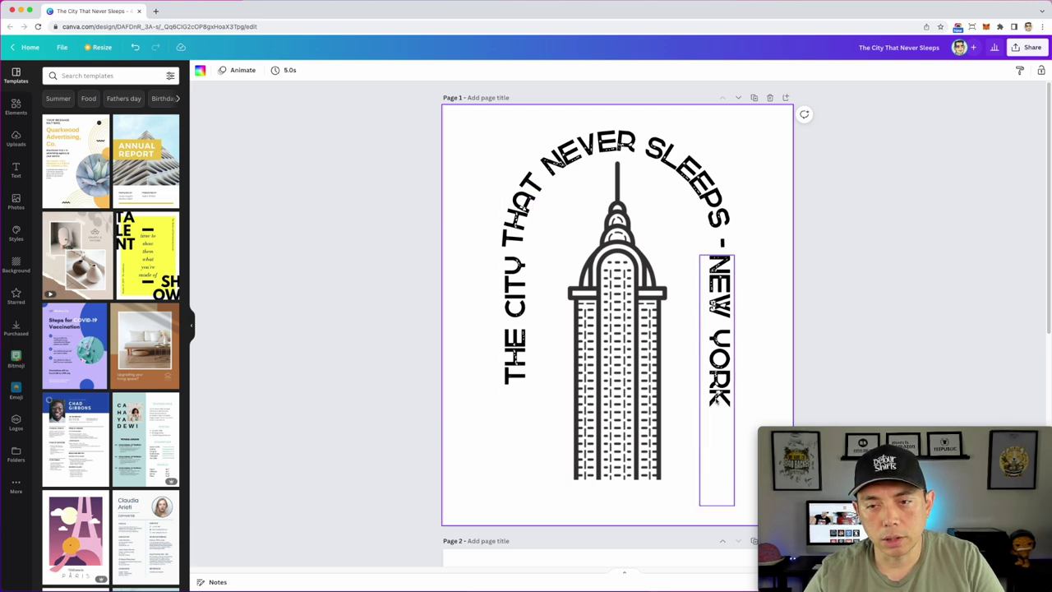
- Lower the "THE CITY" text below the arch and extend its wording to "THE CITY T"
left_click(520, 264)
left_click_drag(519, 272, 522, 294)
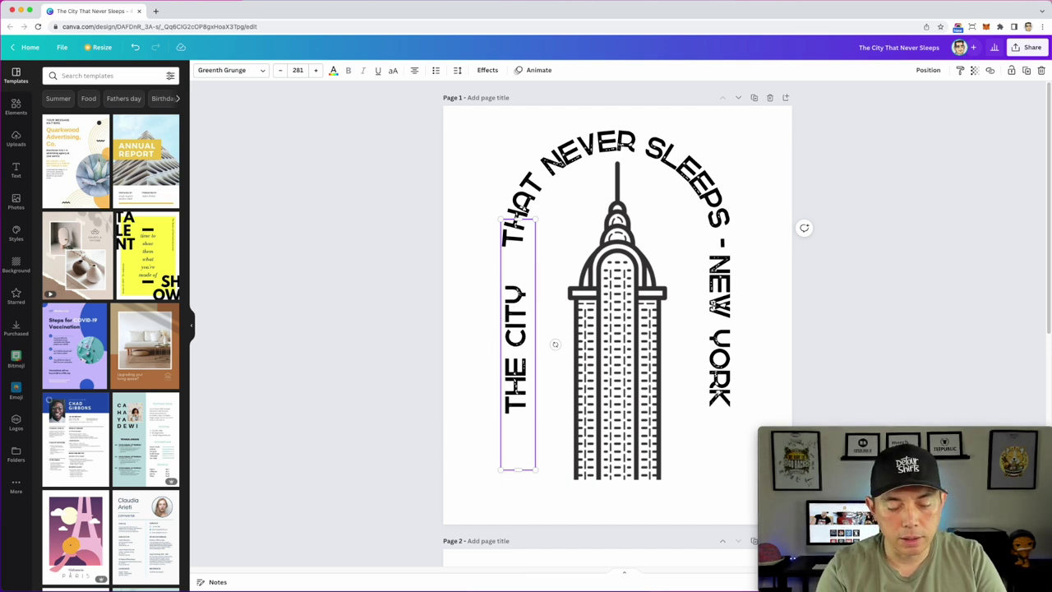
left_click(511, 239)
- Delete the first "T" of the curved text so it reads "HAT NEVER SLEEPS -"
double_click(530, 208)
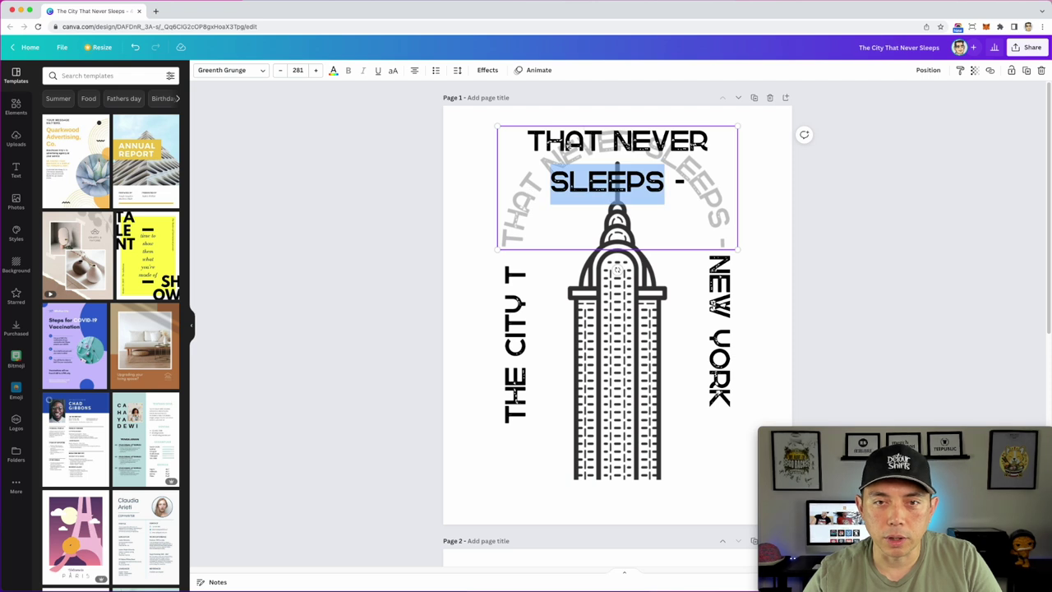
key("Right")
left_click(538, 141)
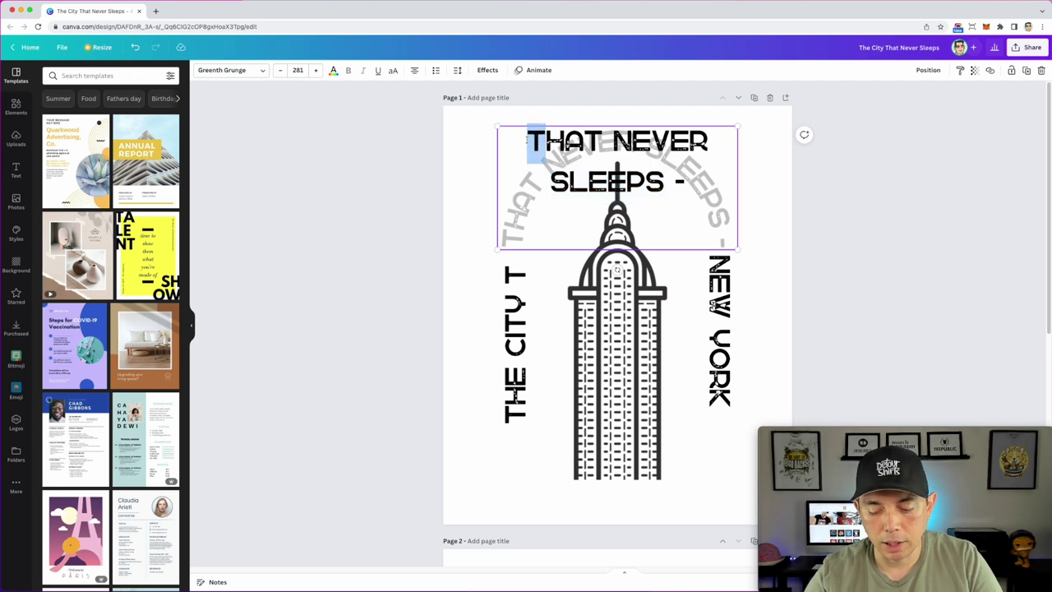
key("BackSpace")
left_click(788, 177)
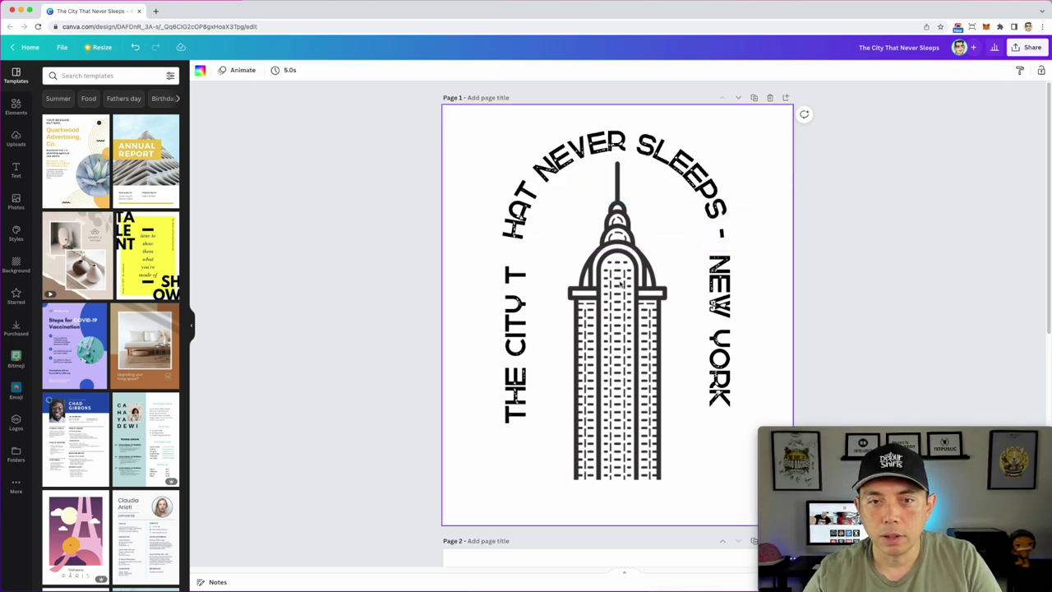
- Move the "THE CITY T" and "NEW YORK" texts up to close the gaps to both ends of the arch
left_click(516, 299)
mouse_move(516, 300)
left_mouse_down()
mouse_move(516, 312)
mouse_move(520, 290)
left_mouse_up()
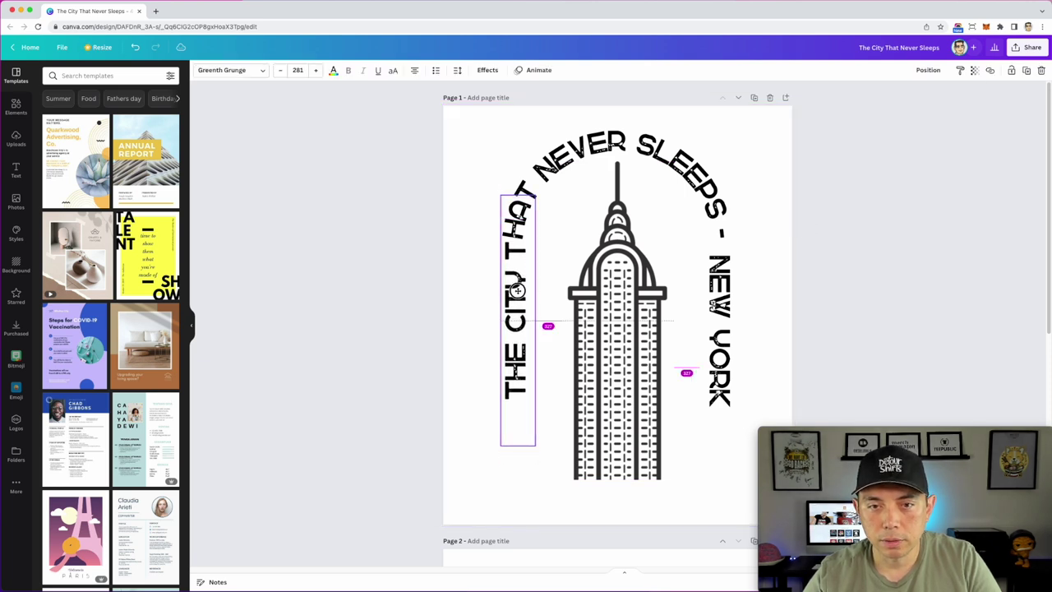
left_click_drag(721, 288, 732, 280)
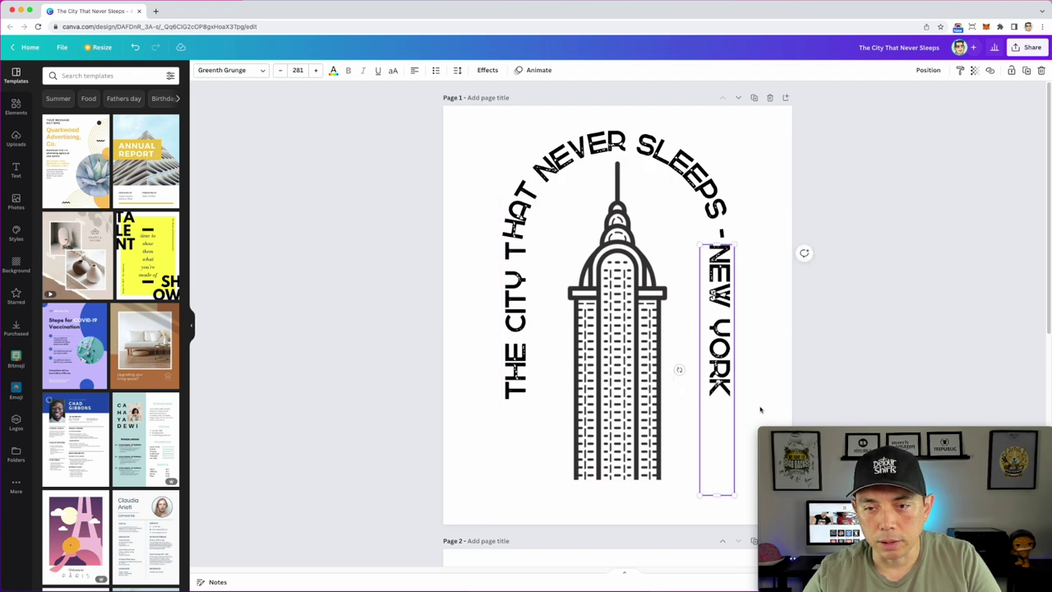
- Scale the skyscraper graphic down and centre it under the arch between the two vertical texts
left_click(626, 403)
left_click_drag(674, 479, 640, 425)
left_click_drag(593, 344, 606, 345)
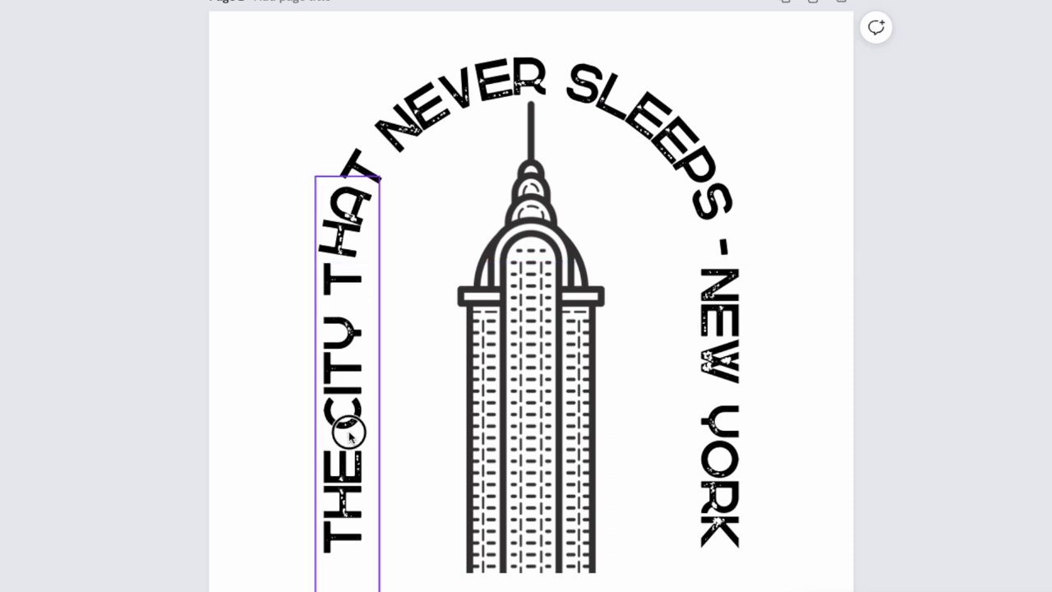
- Nudge the "THE CITY T" text slightly outward to line it up with the start of the arch
left_click_drag(348, 430, 343, 430)
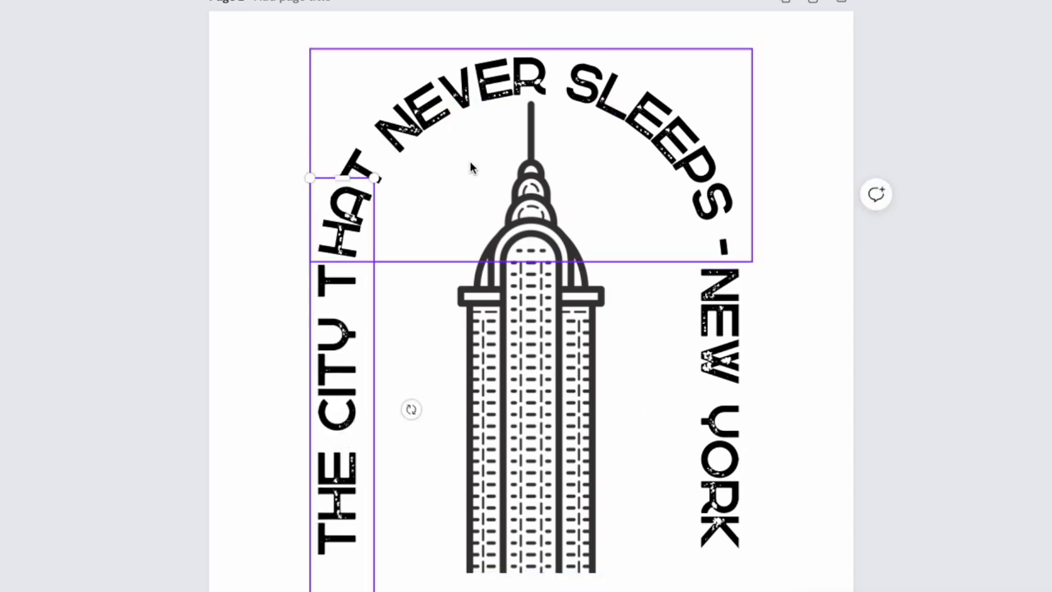
left_click(459, 117)
left_click(720, 331)
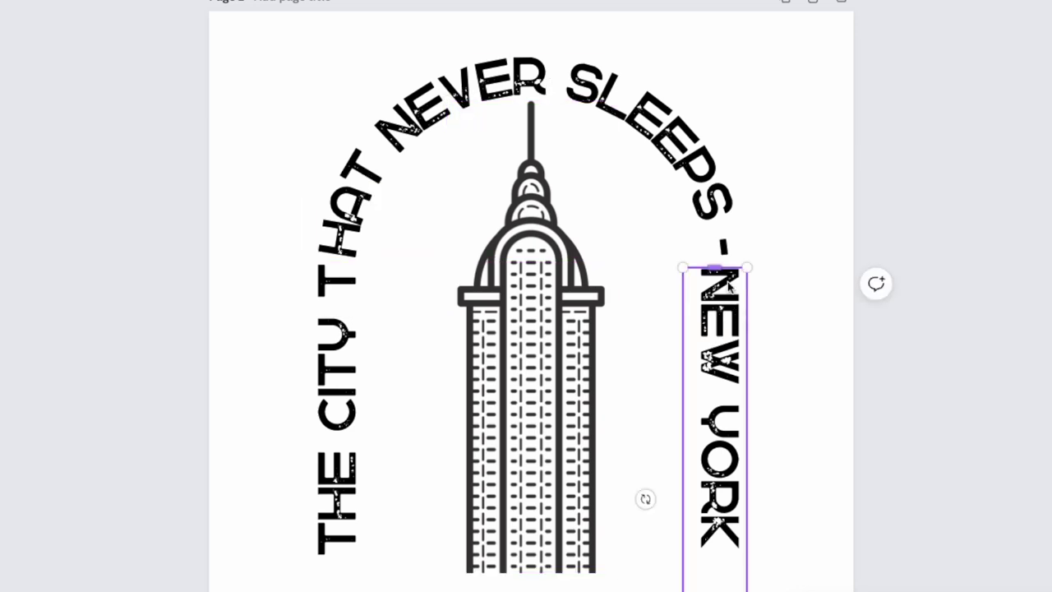
- Move the skyscraper down slightly, away from the curved text, keeping it centred on the page
left_click_drag(589, 301, 590, 310)
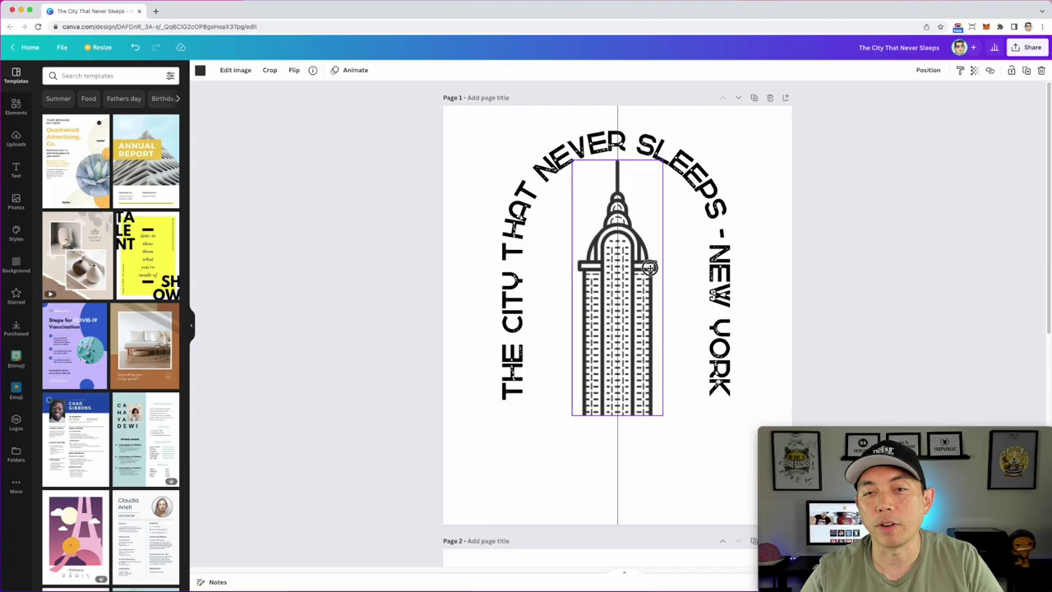
left_click_drag(649, 267, 649, 267)
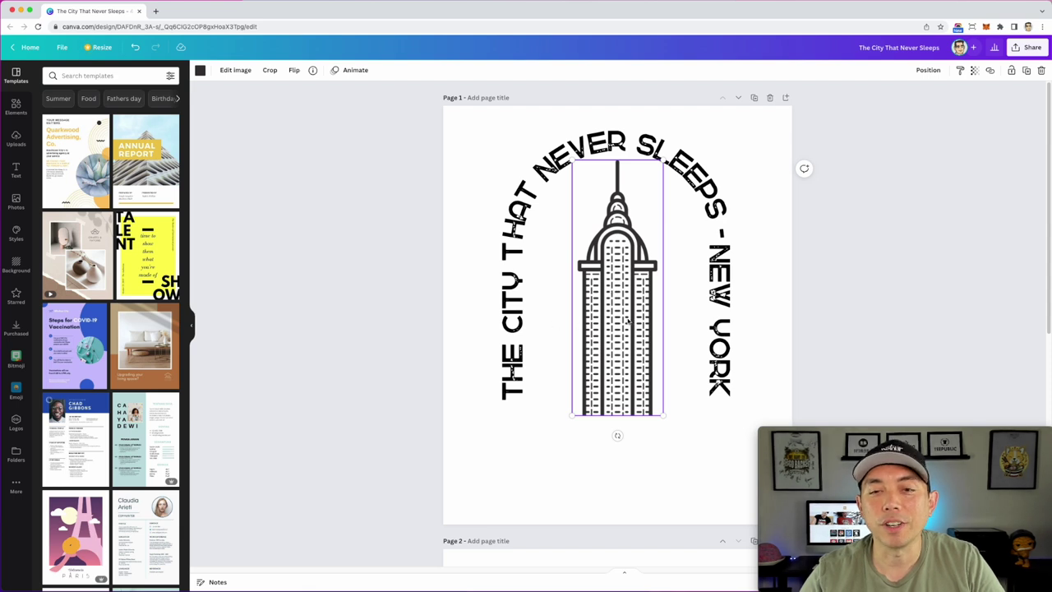
left_click(467, 156)
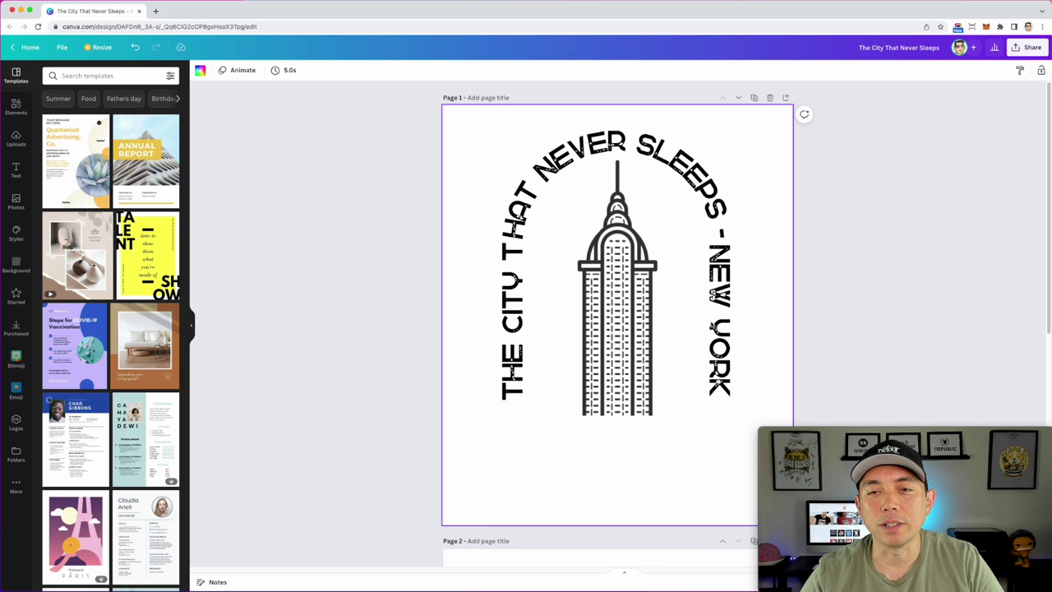